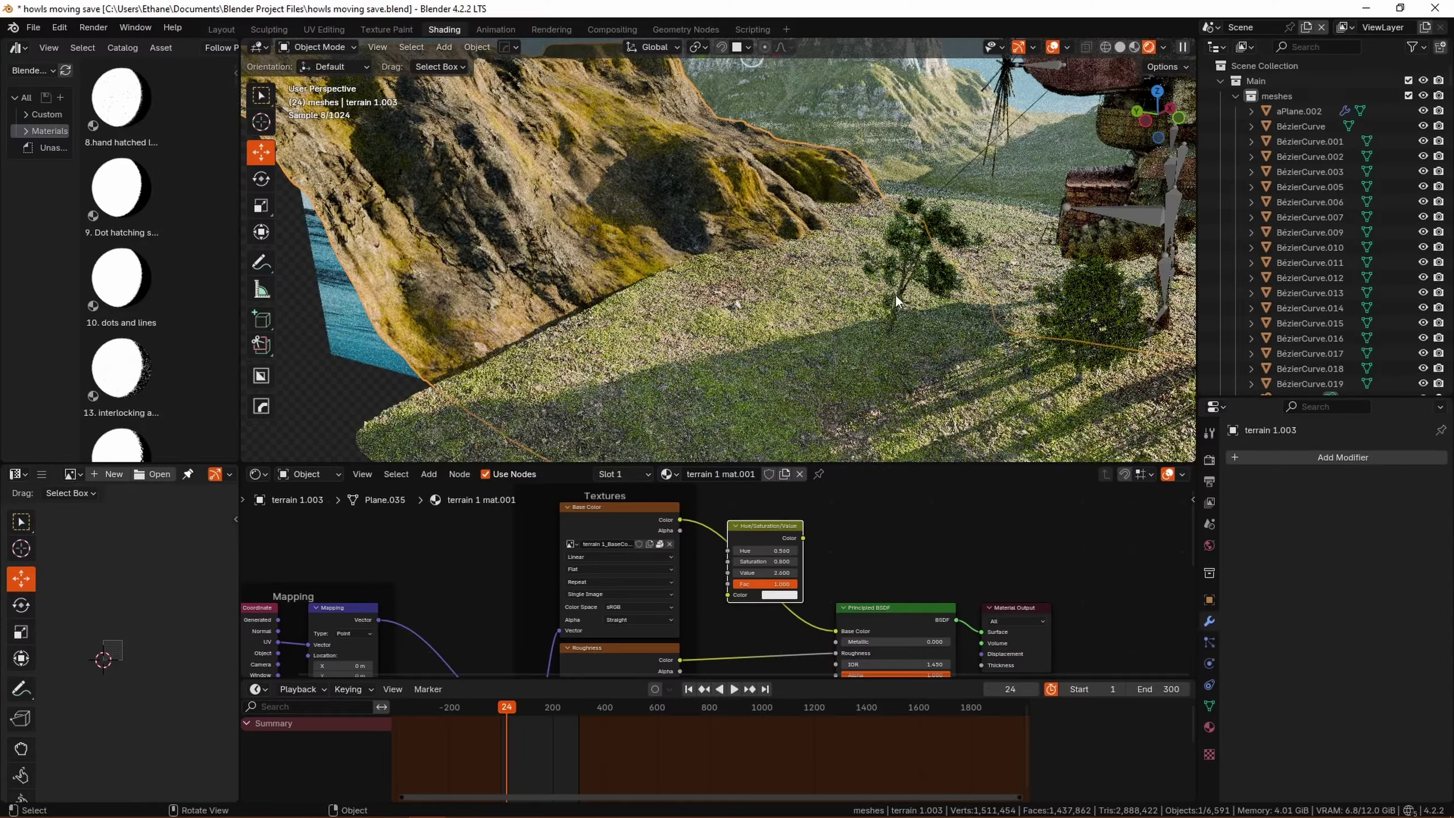
- Reroute the terrain's base colour texture between the Hue/Saturation/Value node and the Principled BSDF's Base Color to compare them, ending in the camera view
{"action": "scroll", "coordinate": [886, 285], "scroll_direction": "up", "scroll_amount": 5}
{"action": "left_click_drag", "start_coordinate": [728, 595], "coordinate": [825, 631]}
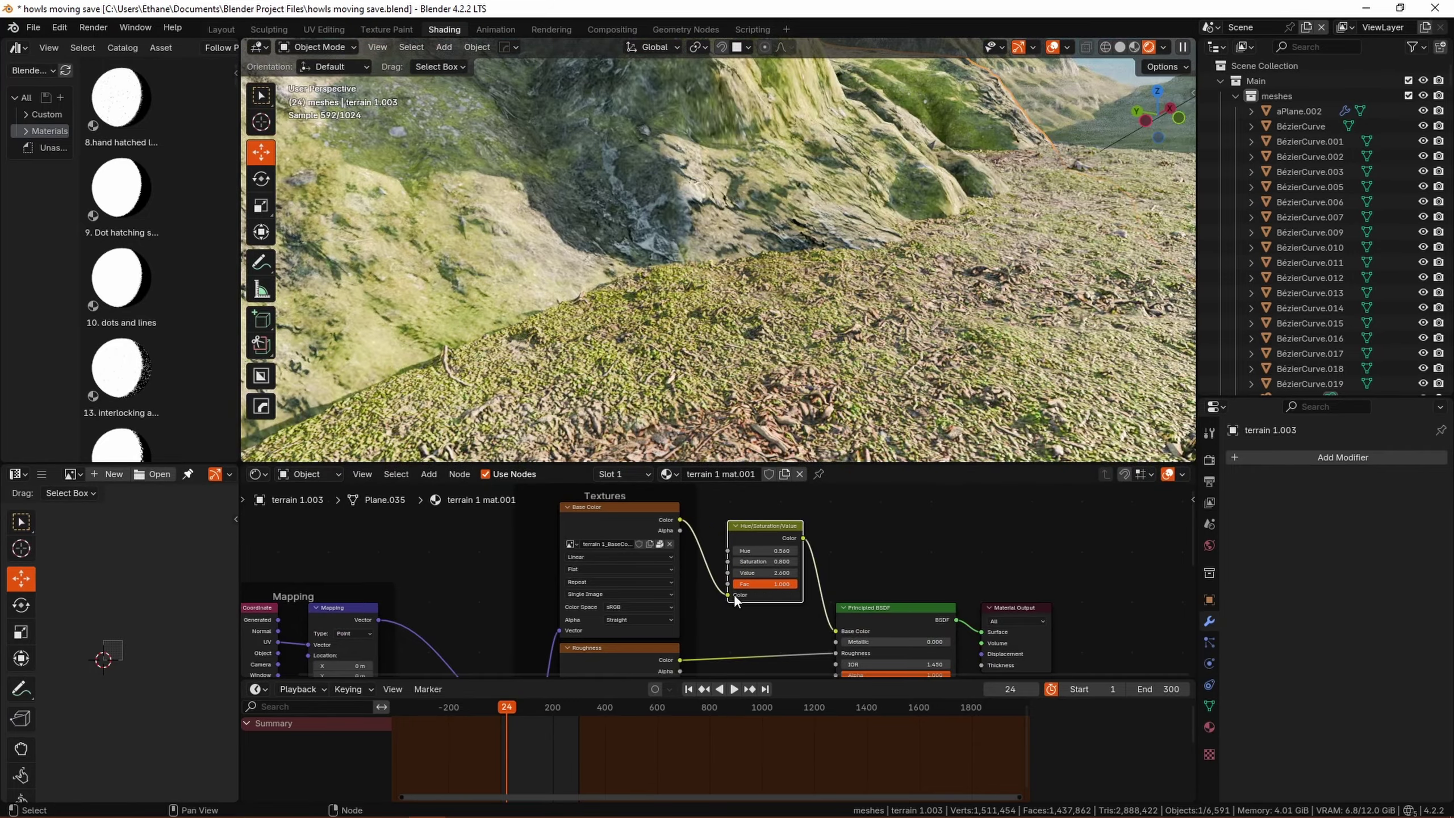
{"action": "left_click_drag", "start_coordinate": [734, 593], "coordinate": [835, 630]}
{"action": "key", "text": "KP_0"}
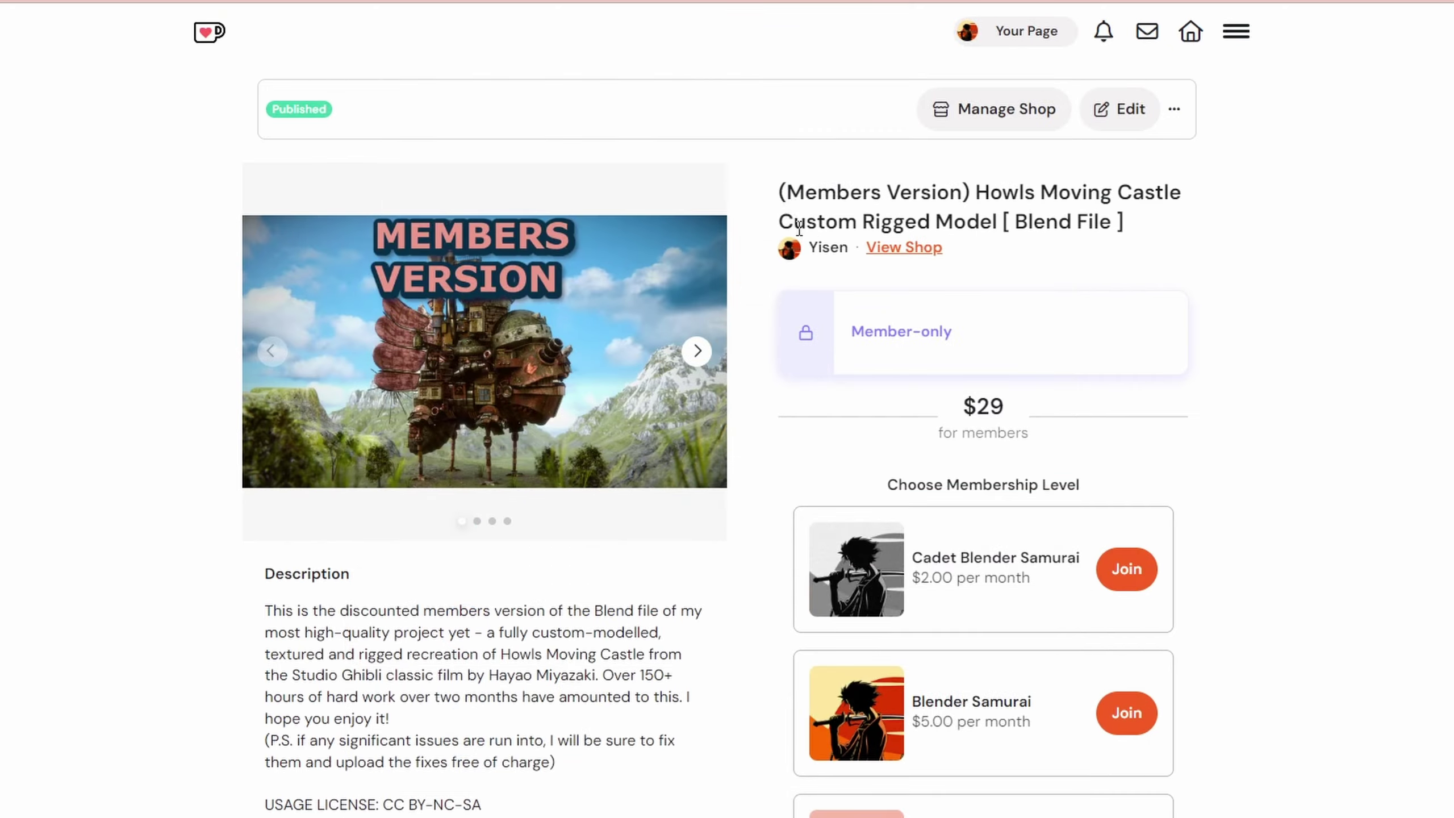
- Look through the Ko-fi shop page for the members version of the Howl's Moving Castle model
{"action": "scroll", "coordinate": [791, 408], "scroll_direction": "down", "scroll_amount": 8}
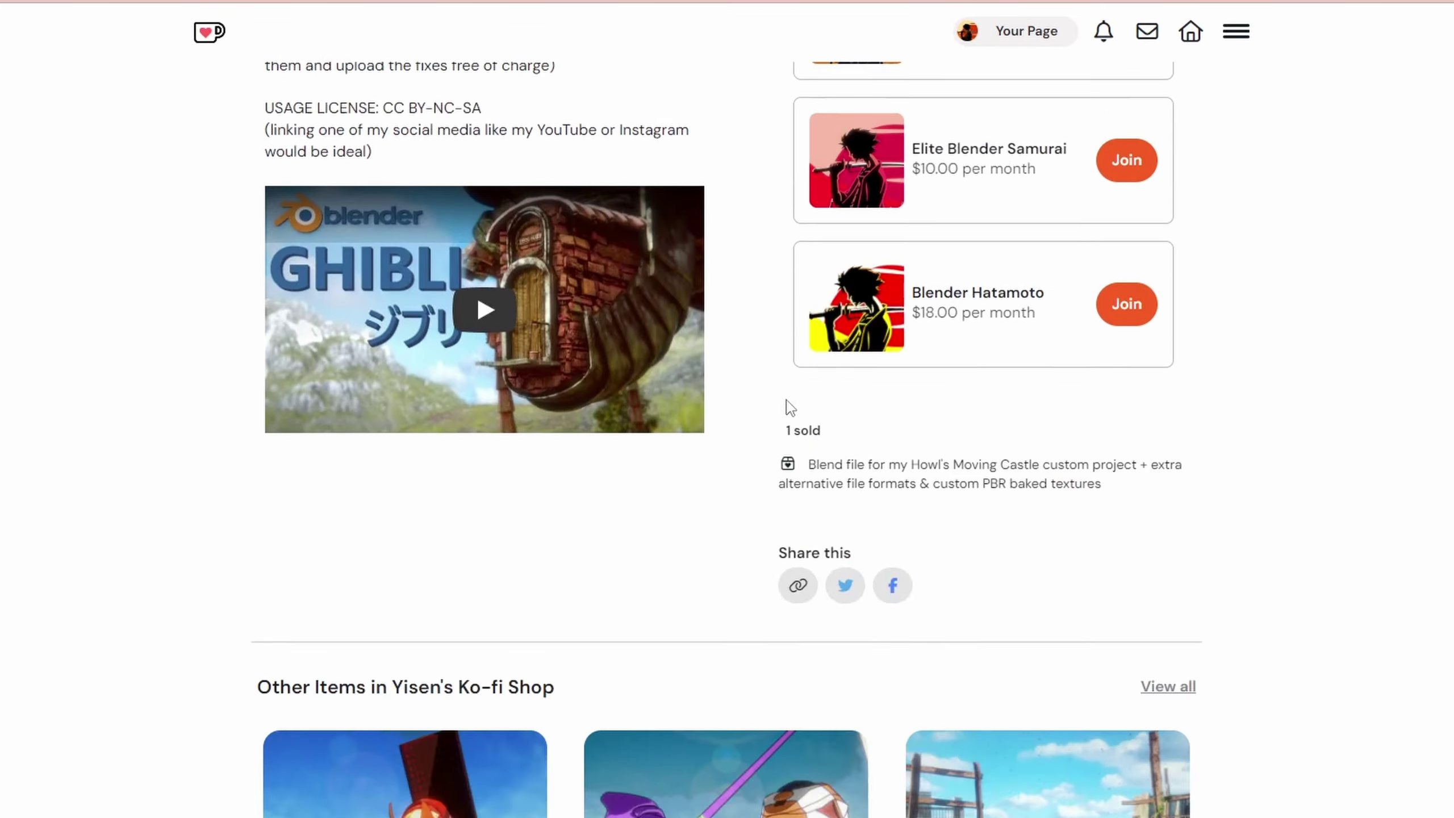
{"action": "scroll", "coordinate": [790, 408], "scroll_direction": "down", "scroll_amount": 5}
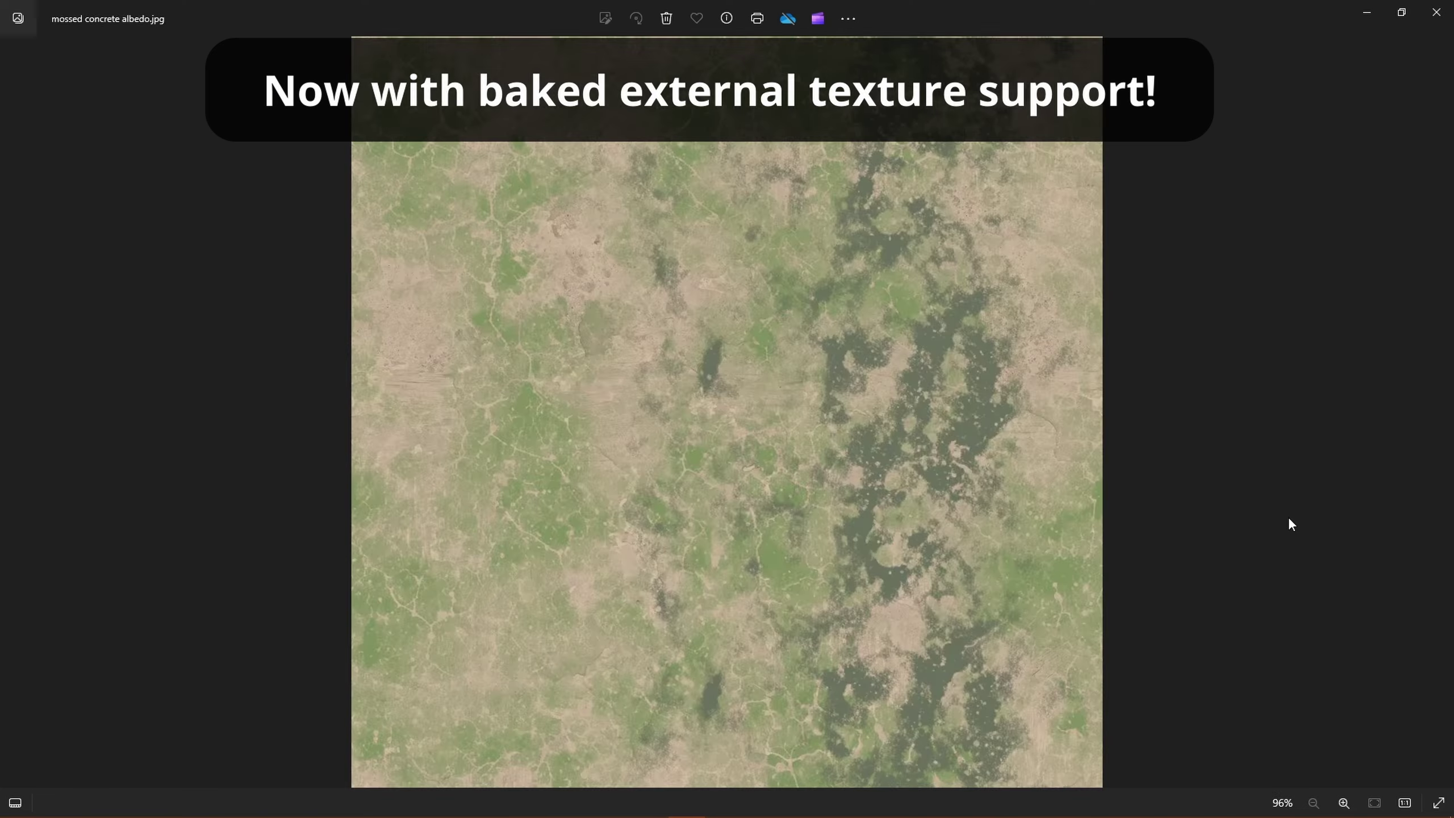
- Look through the baked texture images, from the mossed concrete albedo to the rusted metal maps
{"action": "key", "text": "Right"}
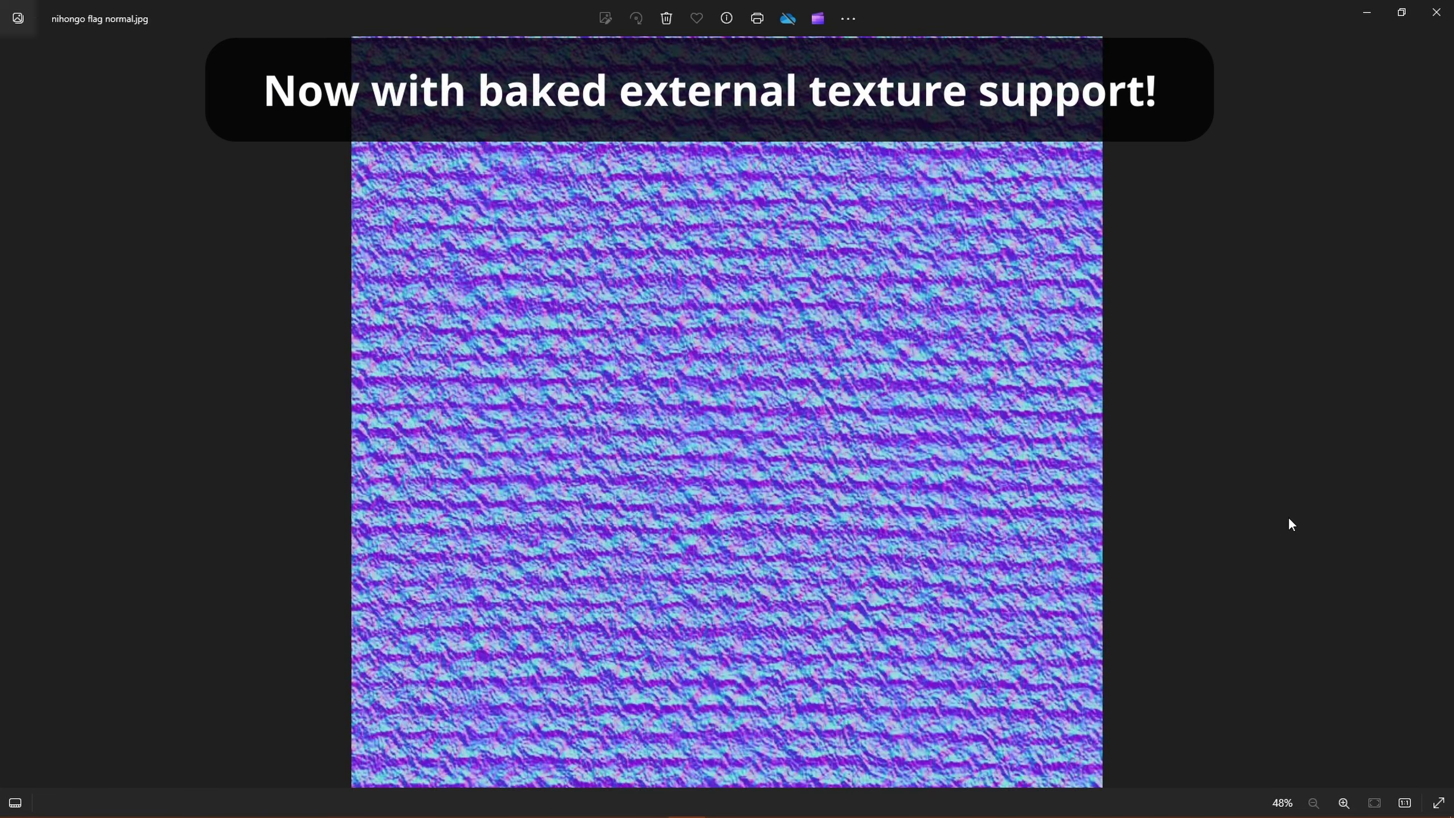
{"action": "key", "text": "Right"}
{"action": "key", "text": "Right"}
{"action": "key", "text": "Right"}
{"action": "key", "text": "Right"}
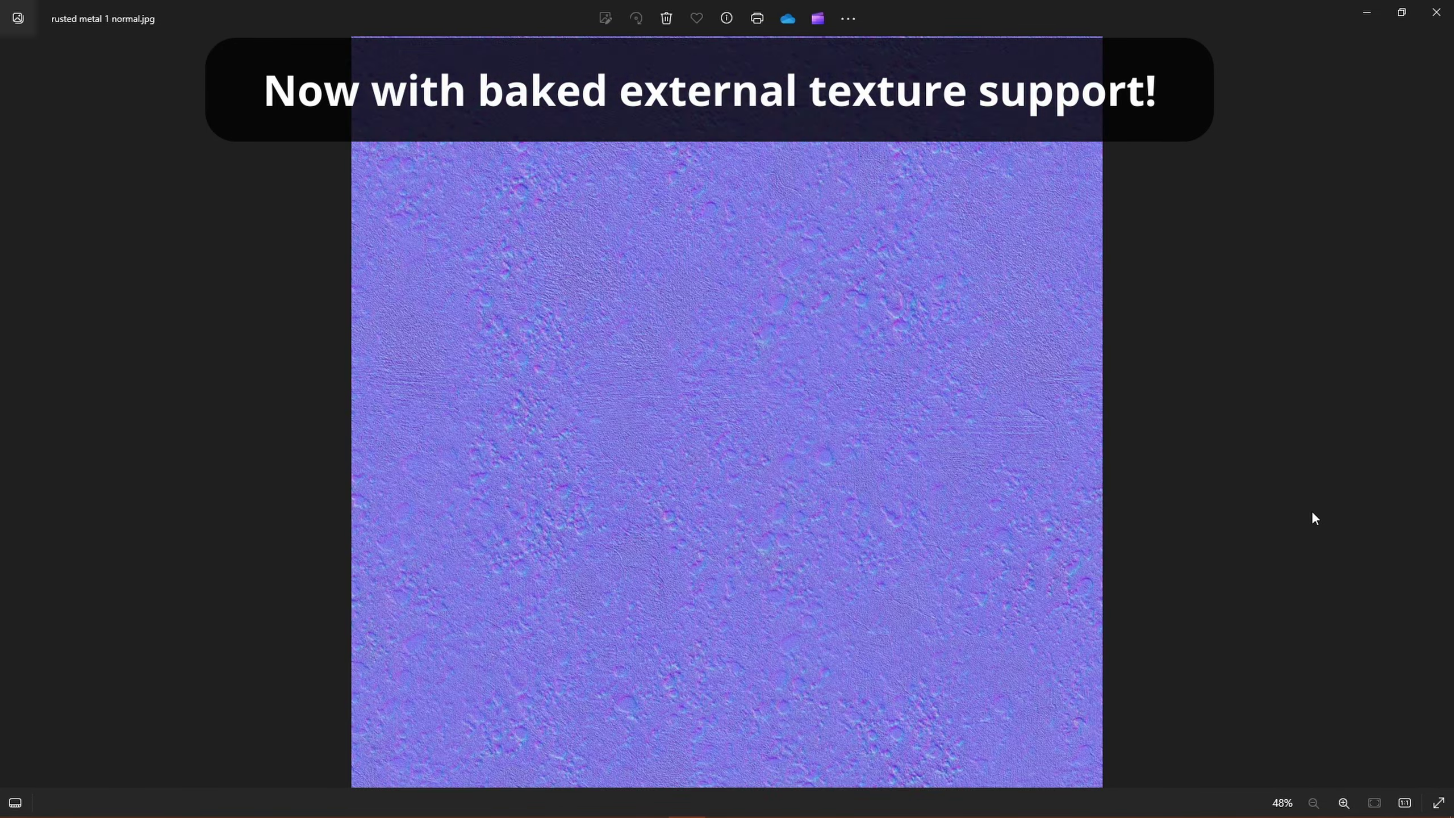
{"action": "key", "text": "Right"}
{"action": "key", "text": "Right"}
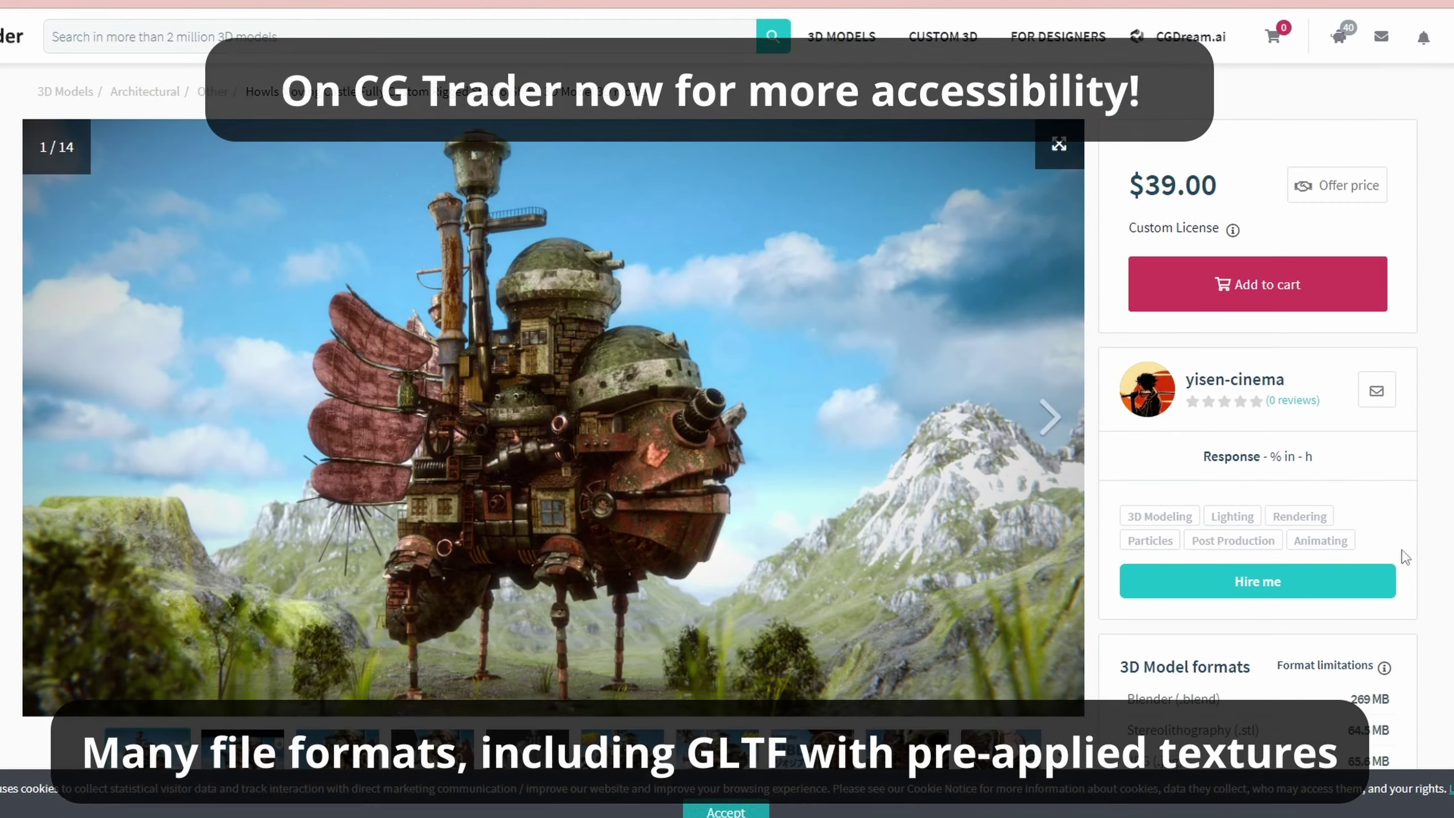
- Look over the castle model's CGTrader page and examine the castle images on the reference board
{"action": "scroll", "coordinate": [1086, 295], "scroll_direction": "down", "scroll_amount": 6}
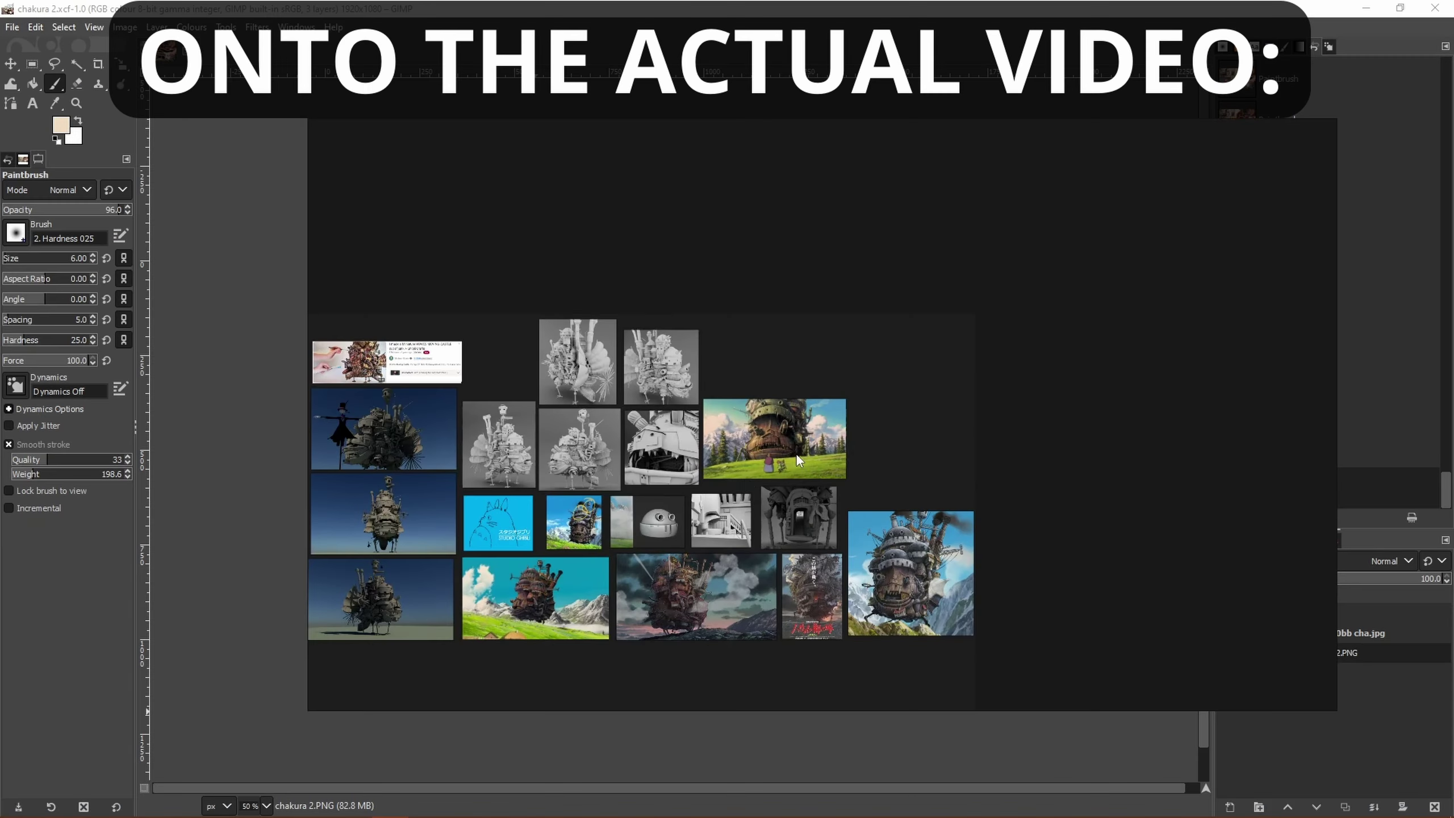
{"action": "scroll", "coordinate": [596, 570], "scroll_direction": "up", "scroll_amount": 4, "text": "ctrl"}
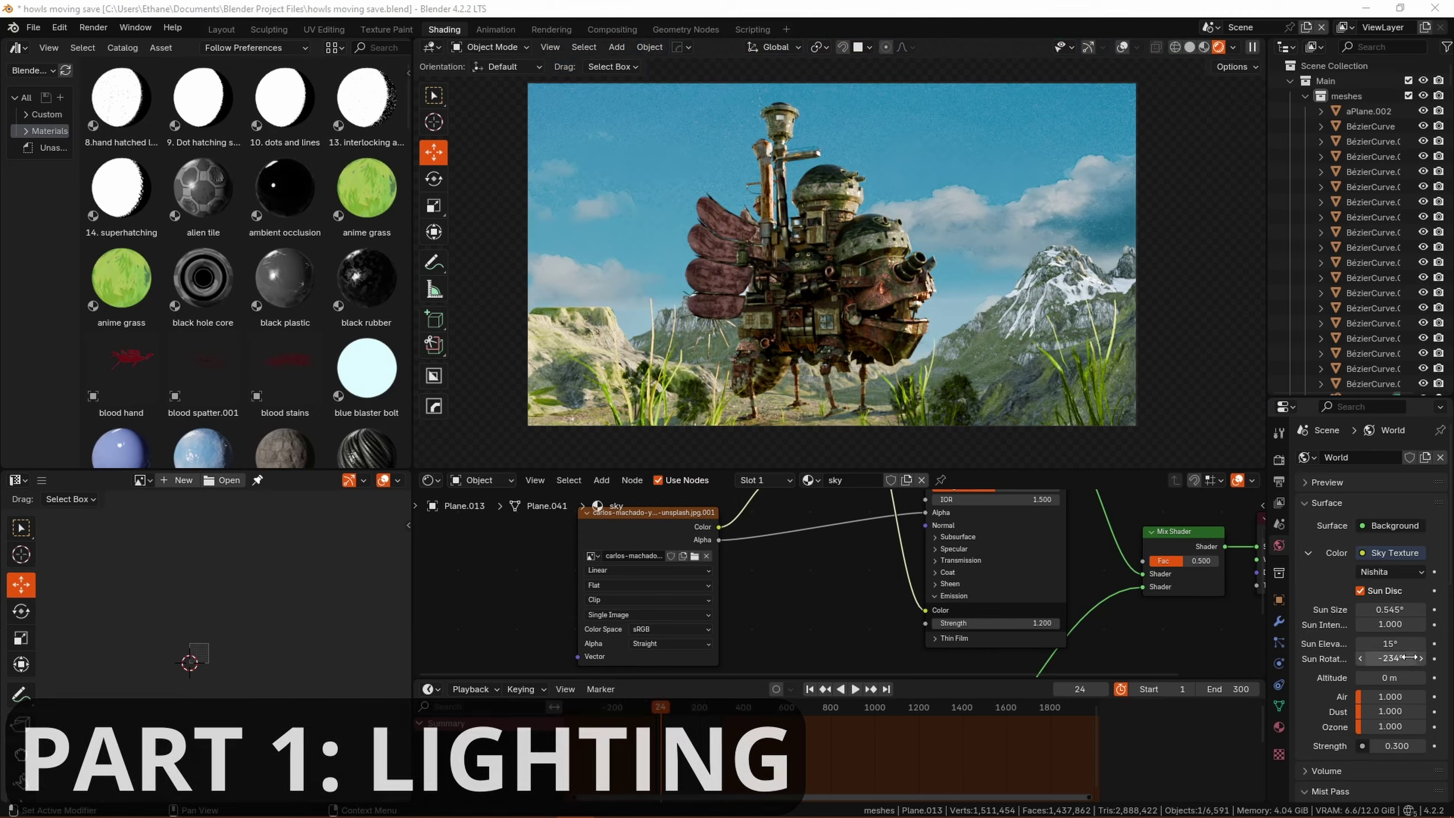
- Try a world background strength of 0.6, reset it to 0.3, and try a different sun rotation on the Sky Texture
{"action": "mouse_move", "coordinate": [1400, 741]}
{"action": "left_mouse_down"}
{"action": "mouse_move", "coordinate": [1382, 741]}
{"action": "mouse_move", "coordinate": [1417, 741]}
{"action": "left_mouse_up"}
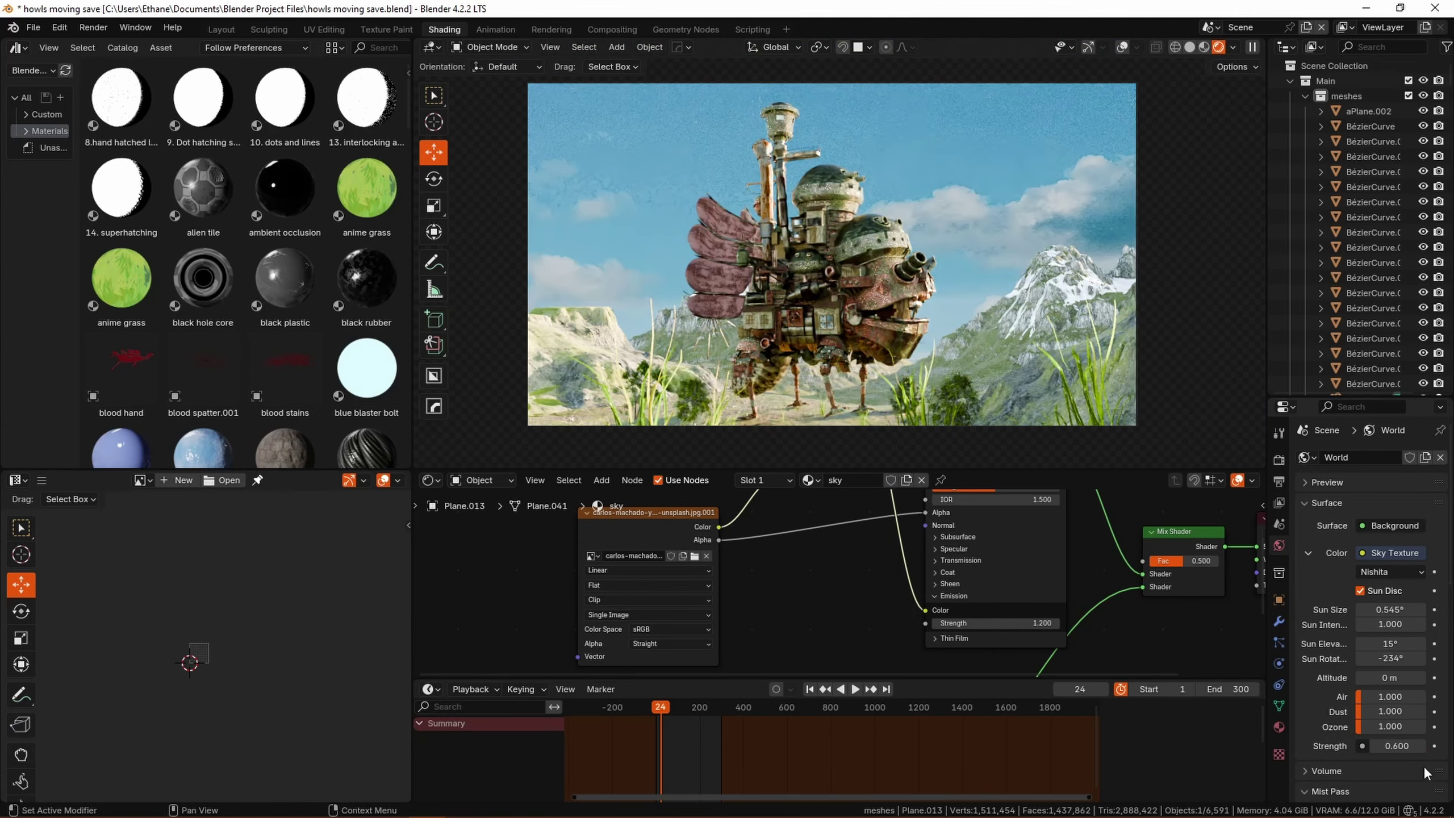
{"action": "type", "text": "0.3"}
{"action": "key", "text": "Return"}
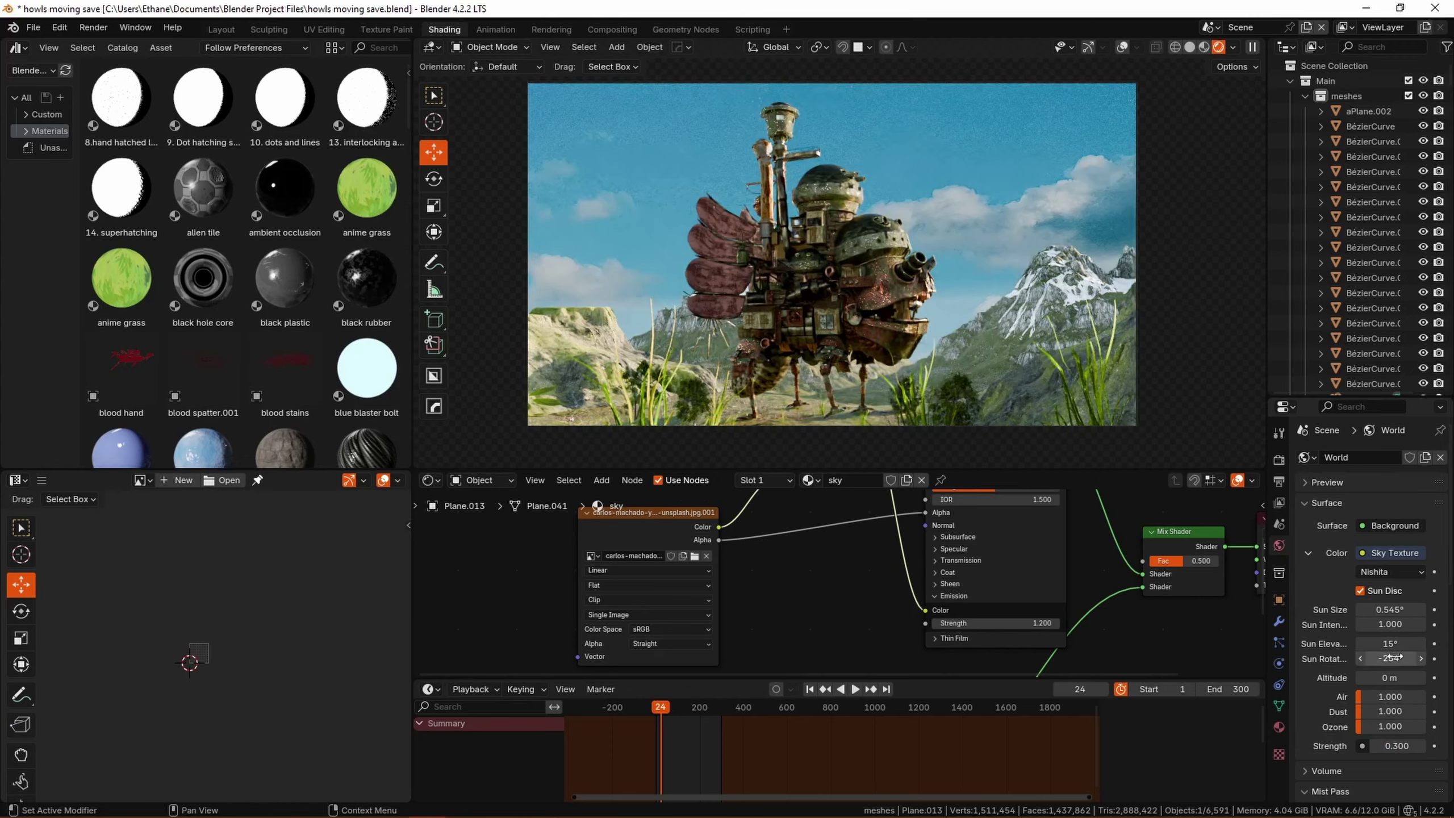
{"action": "mouse_move", "coordinate": [1392, 658]}
{"action": "left_mouse_down"}
{"action": "mouse_move", "coordinate": [1374, 658]}
{"action": "mouse_move", "coordinate": [1416, 658]}
{"action": "left_mouse_up"}
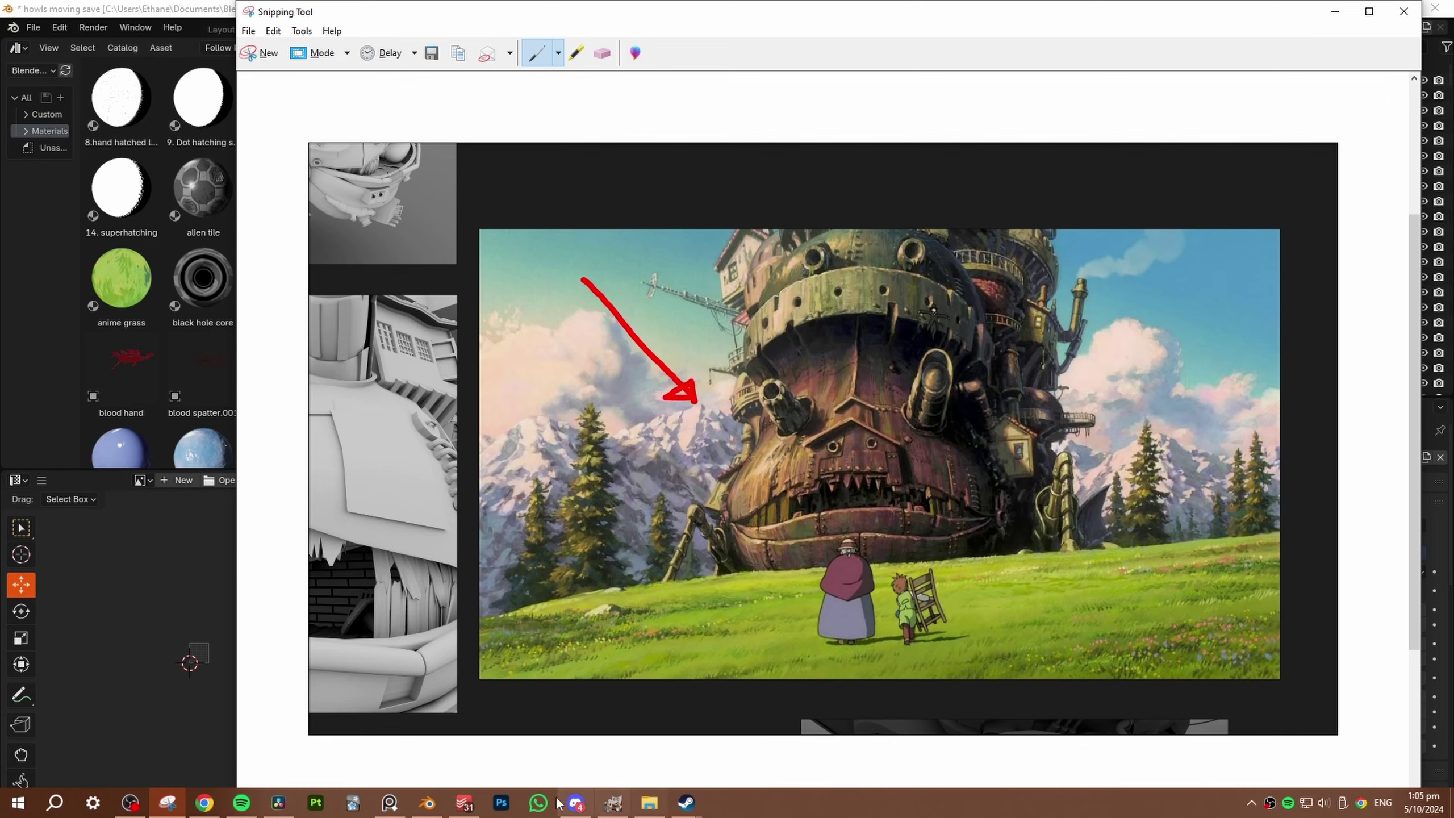
- Check the castle reference, inspect the lit scene from outside the camera, and return to a close camera view of the castle
{"action": "left_click", "coordinate": [390, 804]}
{"action": "left_click", "coordinate": [770, 228]}
{"action": "scroll", "coordinate": [765, 224], "scroll_direction": "up", "scroll_amount": 7}
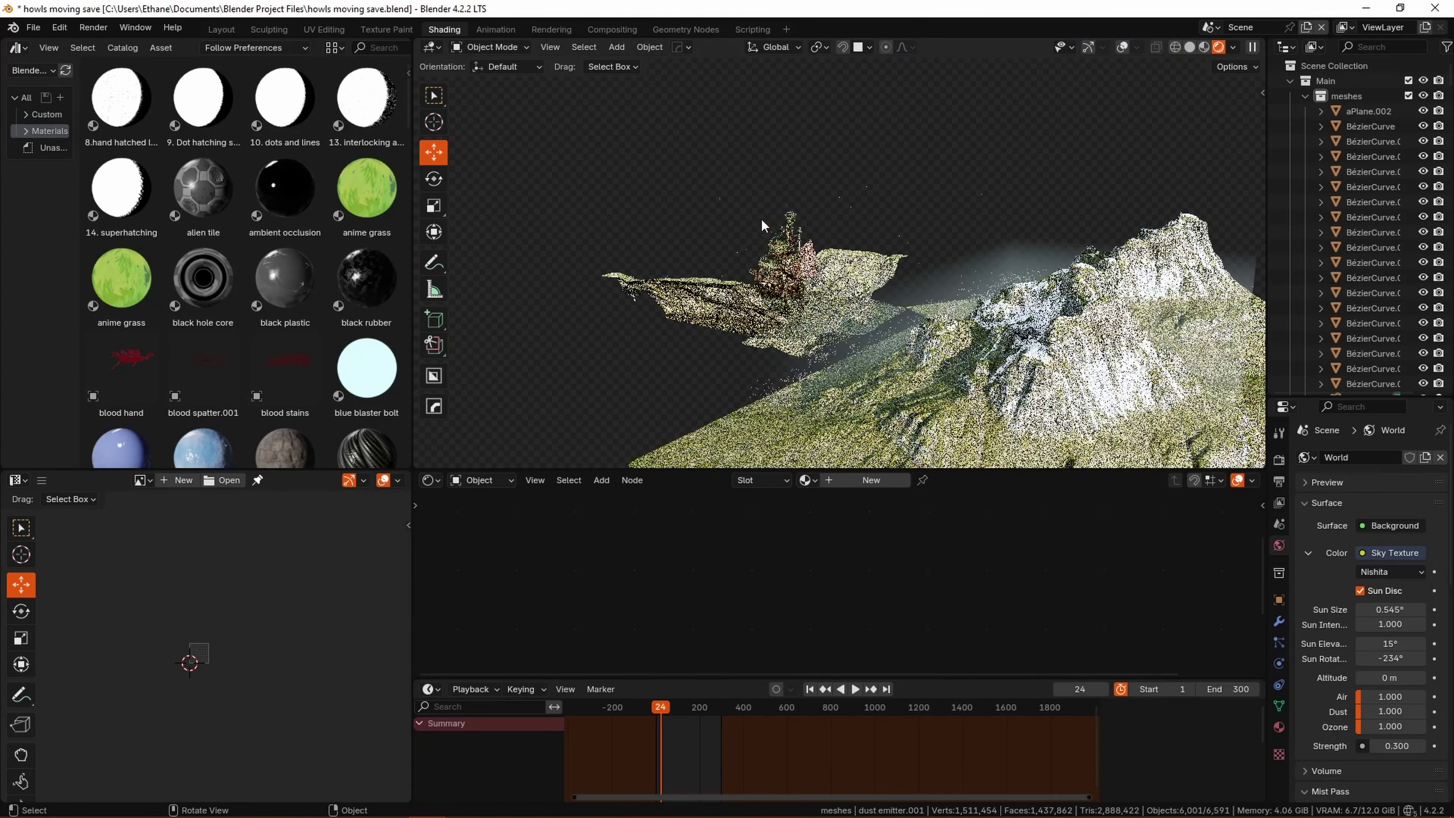
{"action": "middle_click_drag", "start_coordinate": [721, 301], "coordinate": [759, 366], "text": "shift"}
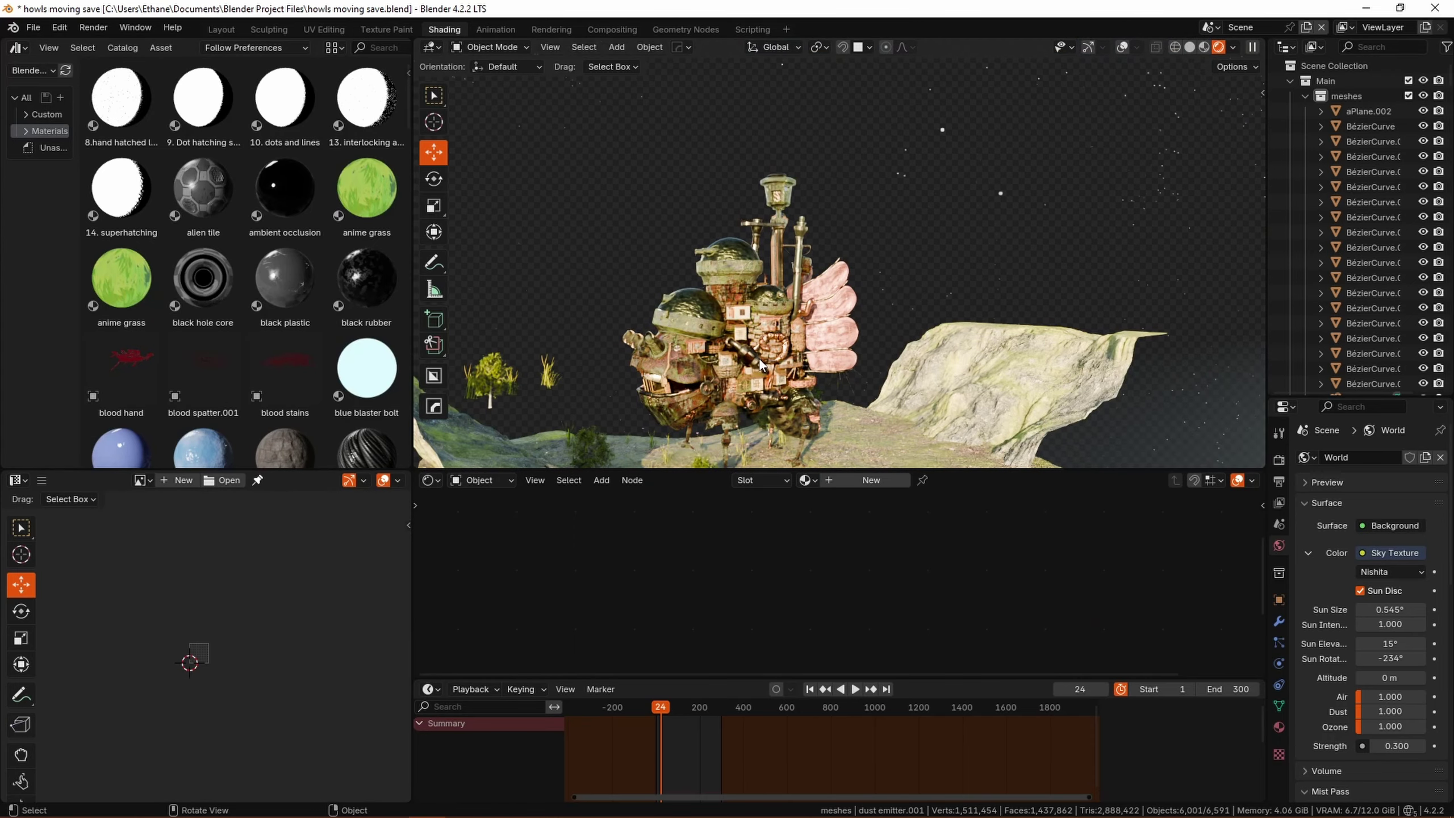
{"action": "key", "text": "KP_0"}
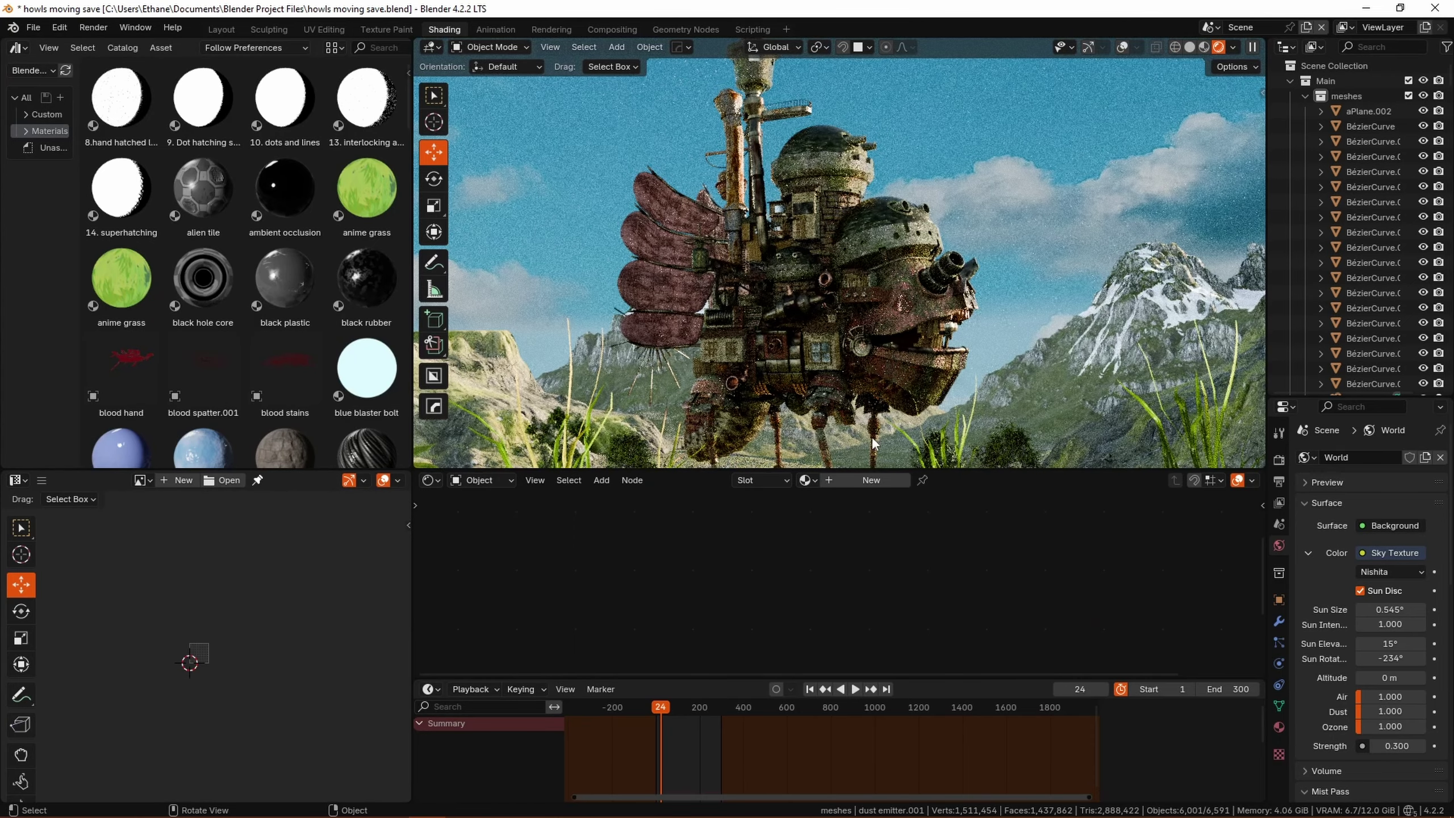
{"action": "scroll", "coordinate": [960, 370], "scroll_direction": "up", "scroll_amount": 4}
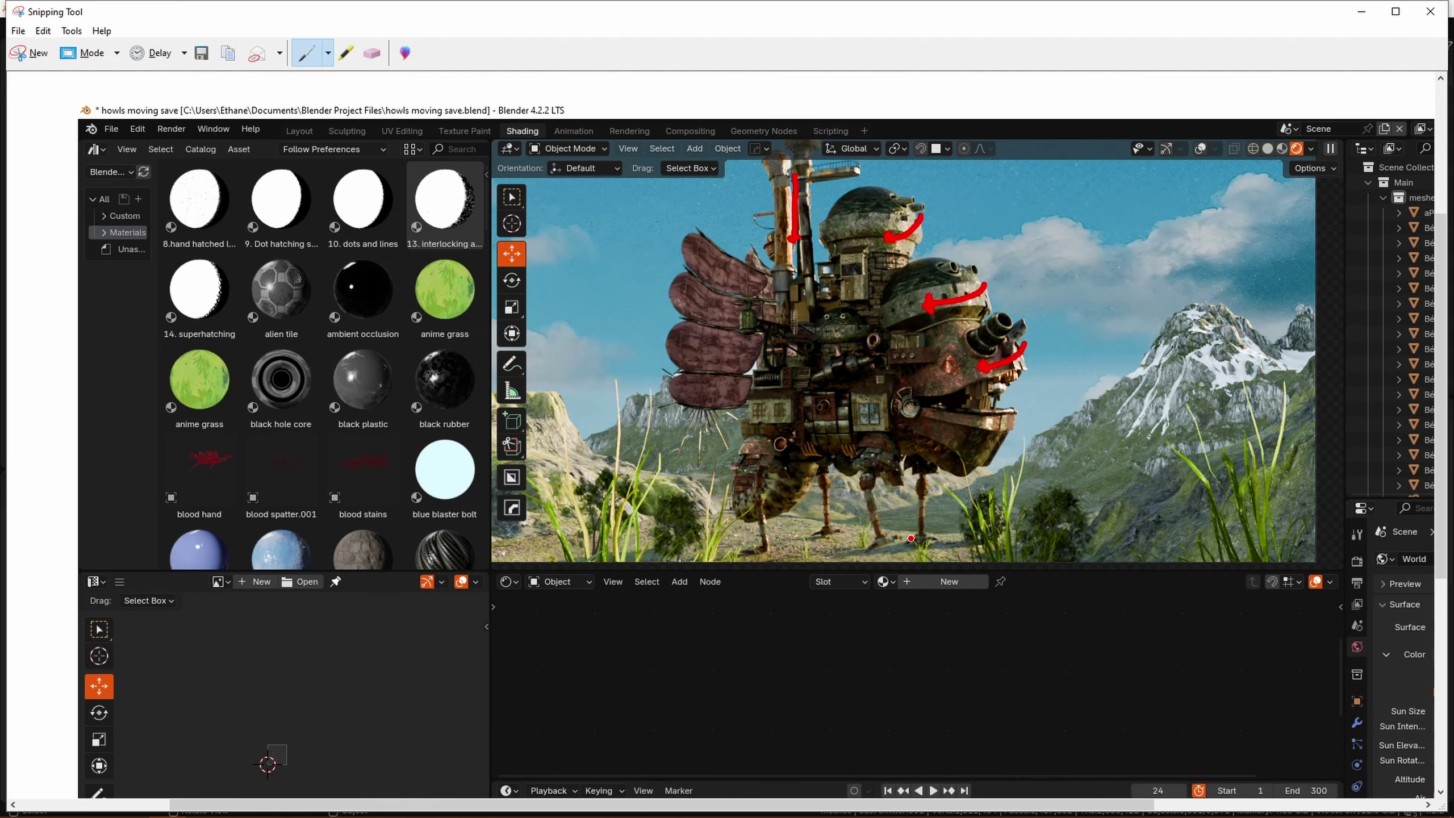
- Mark the ground beneath the castle and the wings with red strokes on the viewport screenshot, and close Snipping Tool
{"action": "left_click_drag", "start_coordinate": [857, 545], "coordinate": [913, 558]}
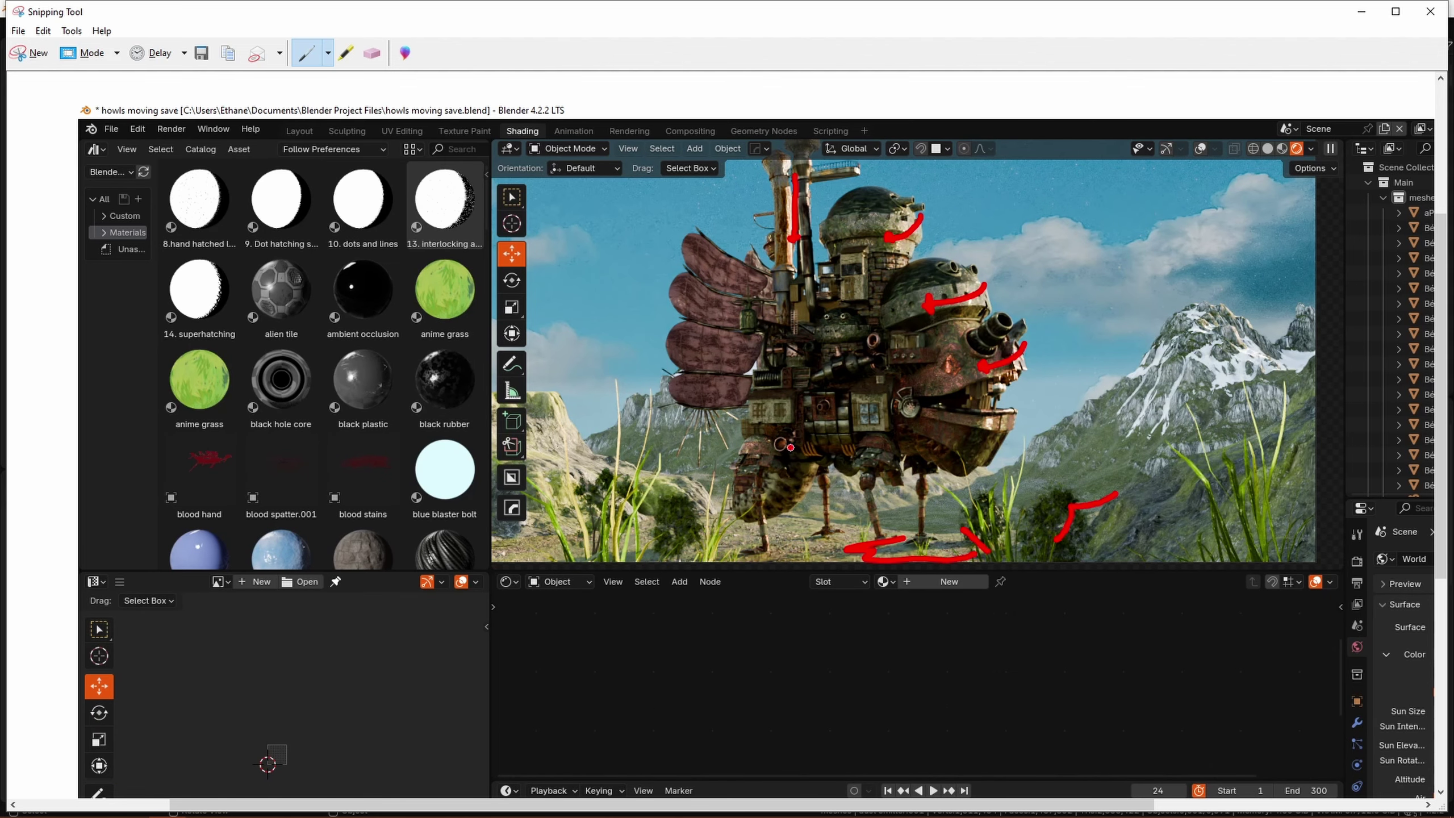
{"action": "scroll", "coordinate": [790, 448], "scroll_direction": "down", "scroll_amount": 1}
{"action": "left_click_drag", "start_coordinate": [664, 159], "coordinate": [723, 226]}
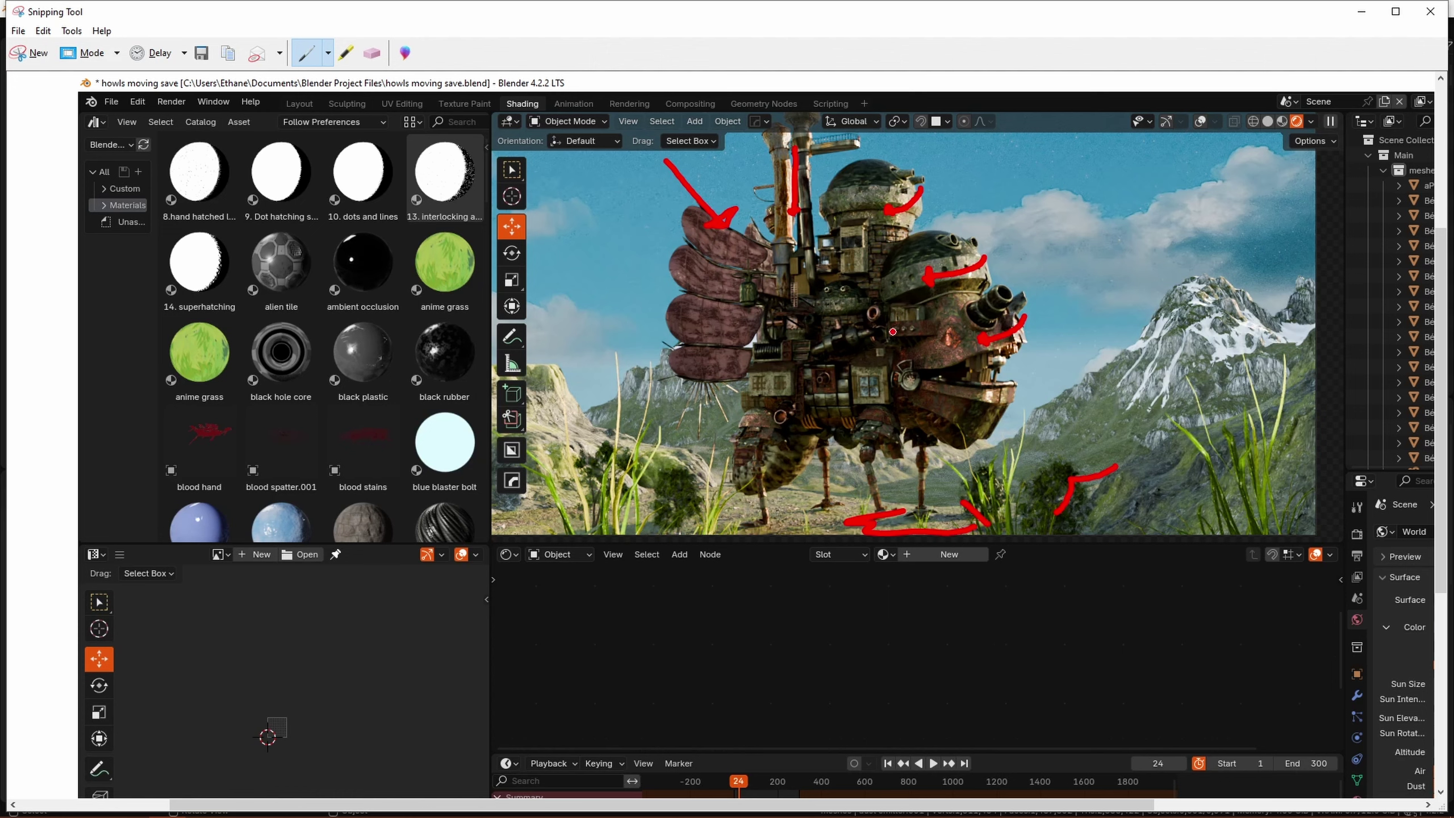
{"action": "left_click", "coordinate": [1431, 12]}
{"action": "left_click", "coordinate": [790, 423]}
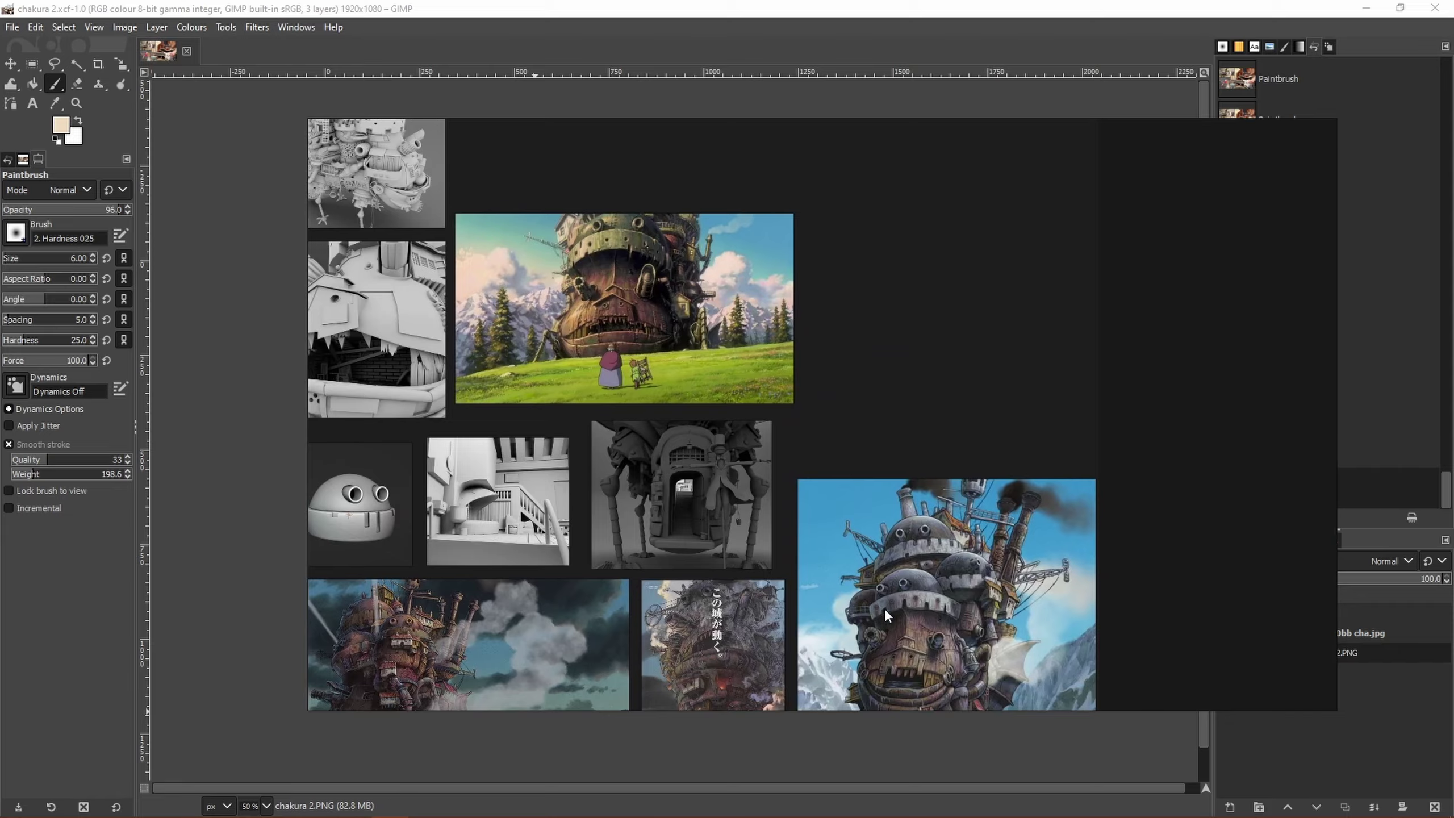
- Examine the lighting and sky colours in the castle film stills on the reference board
{"action": "scroll", "coordinate": [726, 343], "scroll_direction": "up", "scroll_amount": 5, "text": "ctrl"}
{"action": "middle_click_drag", "start_coordinate": [717, 396], "coordinate": [625, 381]}
{"action": "scroll", "coordinate": [765, 441], "scroll_direction": "down", "scroll_amount": 10}
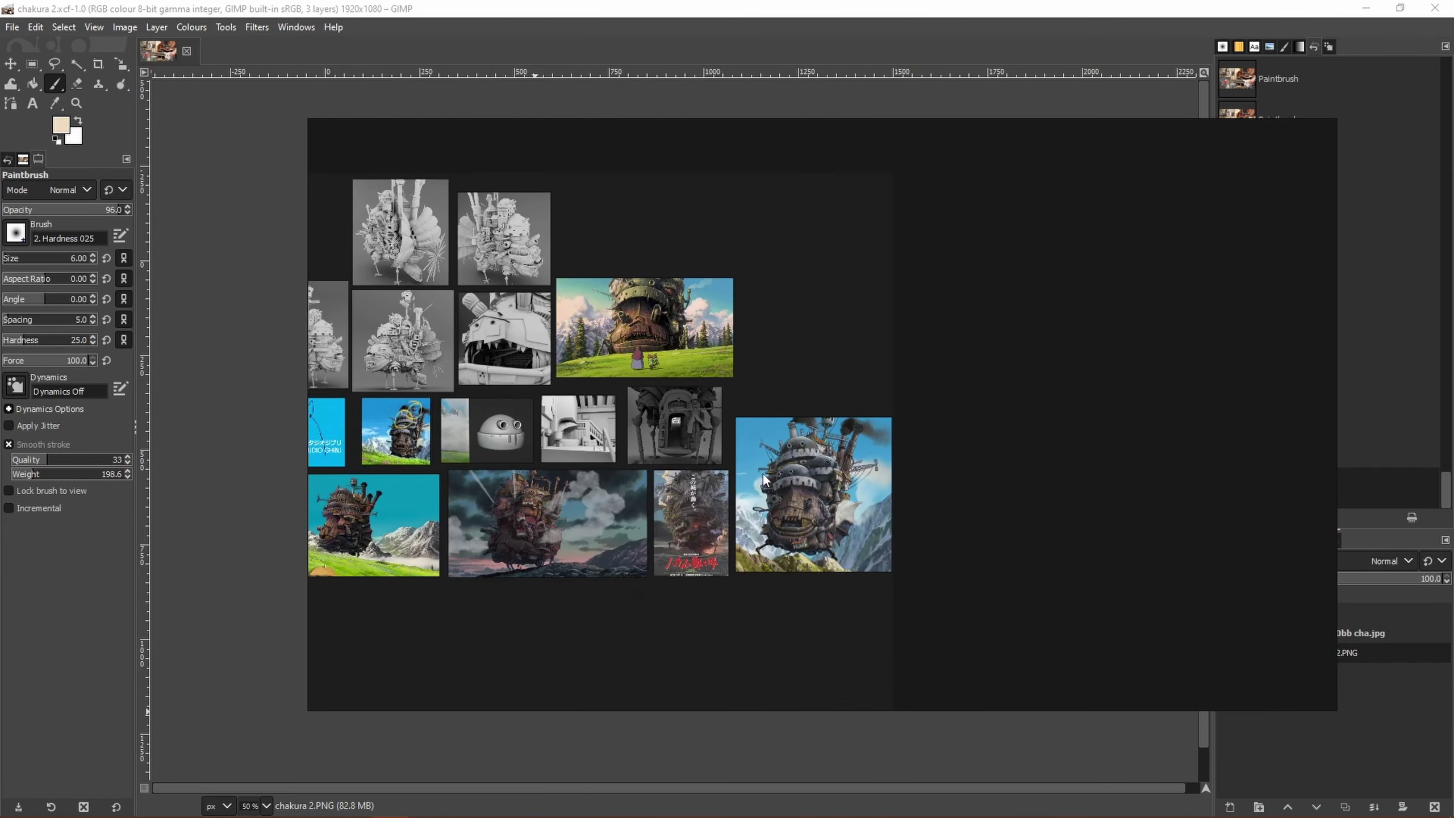
{"action": "scroll", "coordinate": [676, 527], "scroll_direction": "up", "scroll_amount": 8}
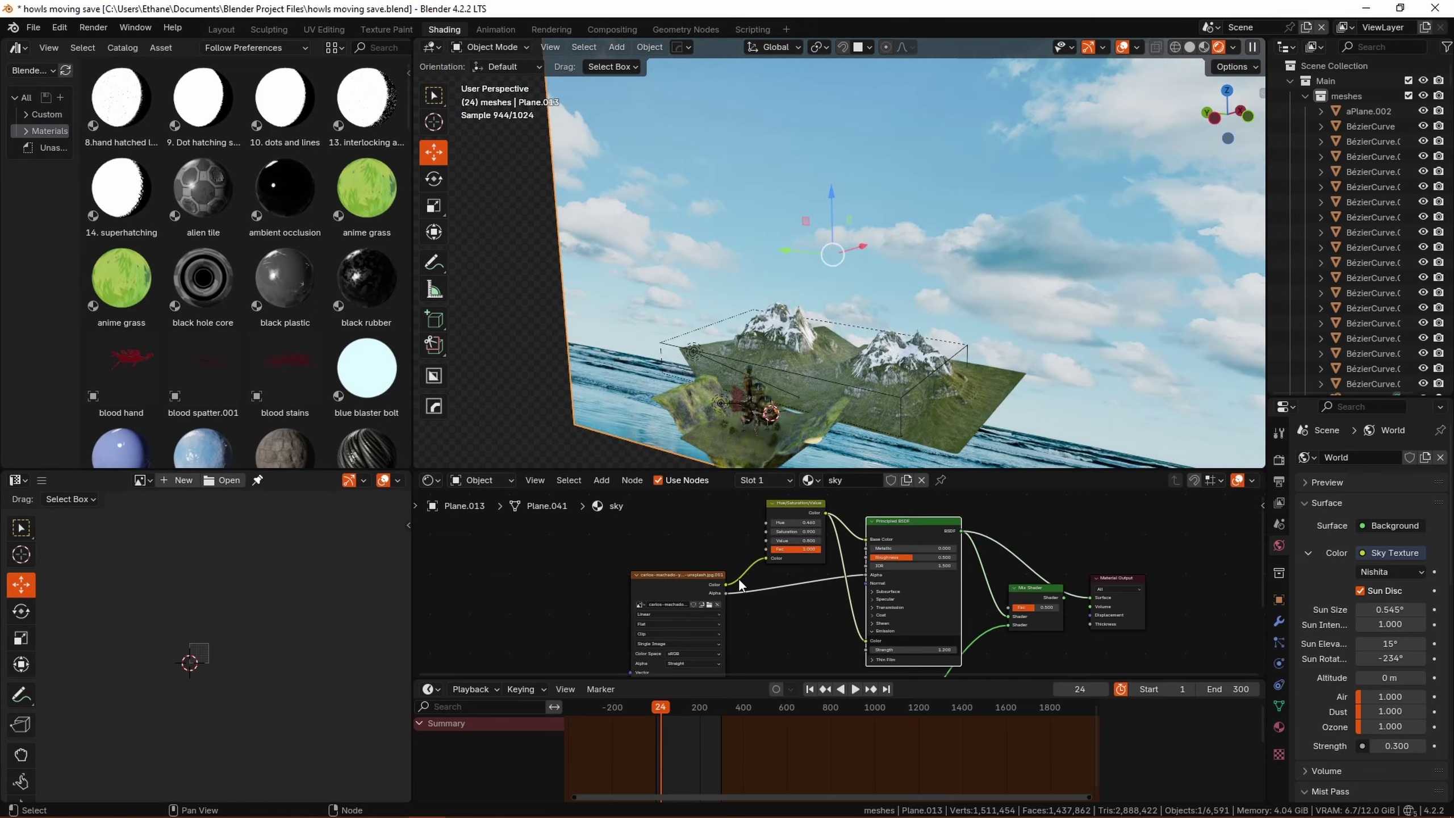
- Preview the sky plane's image texture directly in the camera view with overlays and gizmos hidden
{"action": "left_click", "coordinate": [698, 591], "text": "ctrl+shift"}
{"action": "key", "text": "KP_0"}
{"action": "left_click", "coordinate": [1122, 47]}
{"action": "left_click", "coordinate": [1088, 47]}
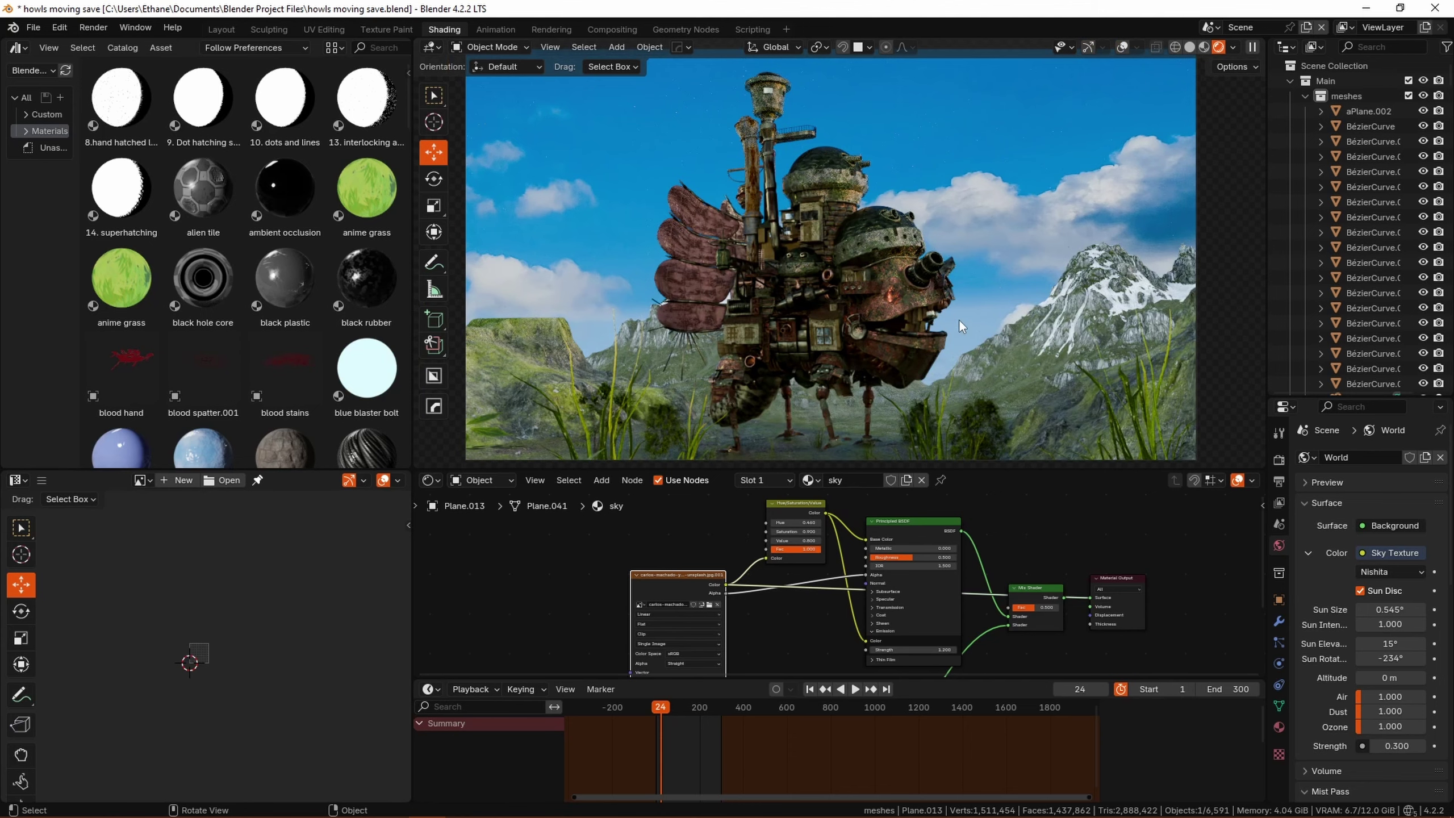
- Connect the sky material's Mix Shader to the Material Output surface and check its mix factor of 0.5
{"action": "scroll", "coordinate": [1017, 599], "scroll_direction": "up", "scroll_amount": 1}
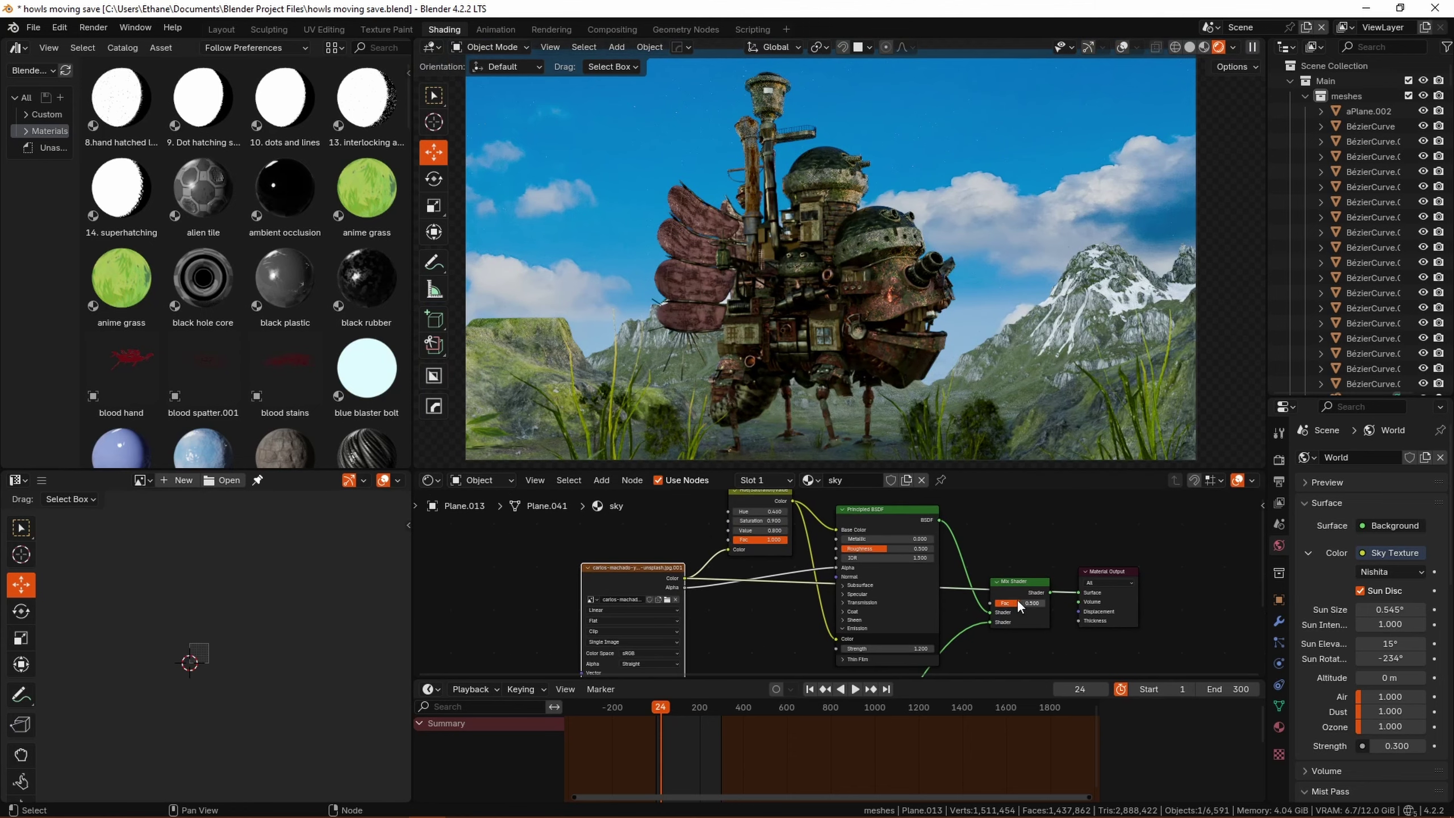
{"action": "scroll", "coordinate": [962, 560], "scroll_direction": "up", "scroll_amount": 2}
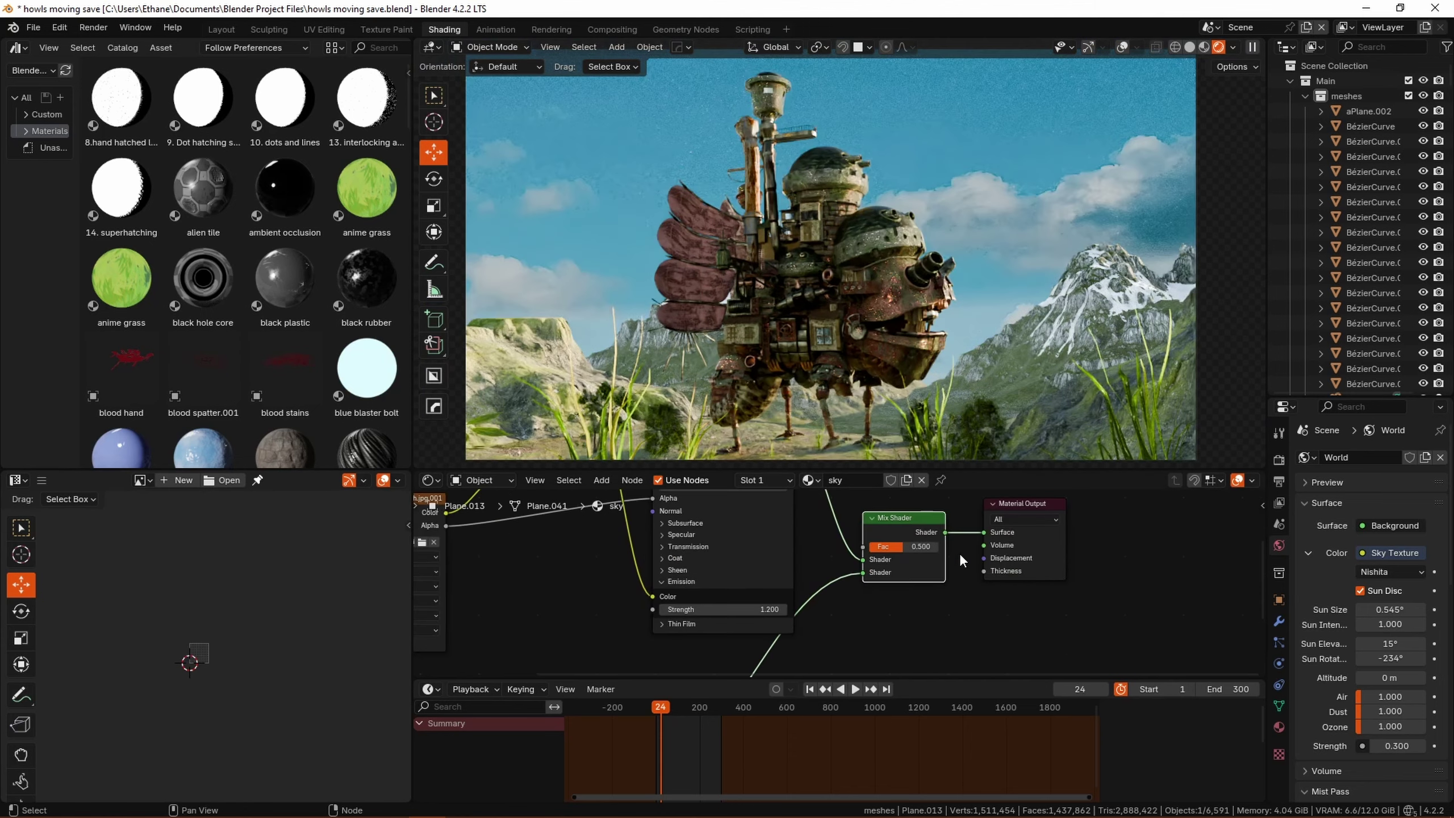
{"action": "mouse_move", "coordinate": [903, 546]}
{"action": "left_mouse_down"}
{"action": "mouse_move", "coordinate": [870, 547]}
{"action": "mouse_move", "coordinate": [925, 547]}
{"action": "mouse_move", "coordinate": [903, 546]}
{"action": "left_mouse_up"}
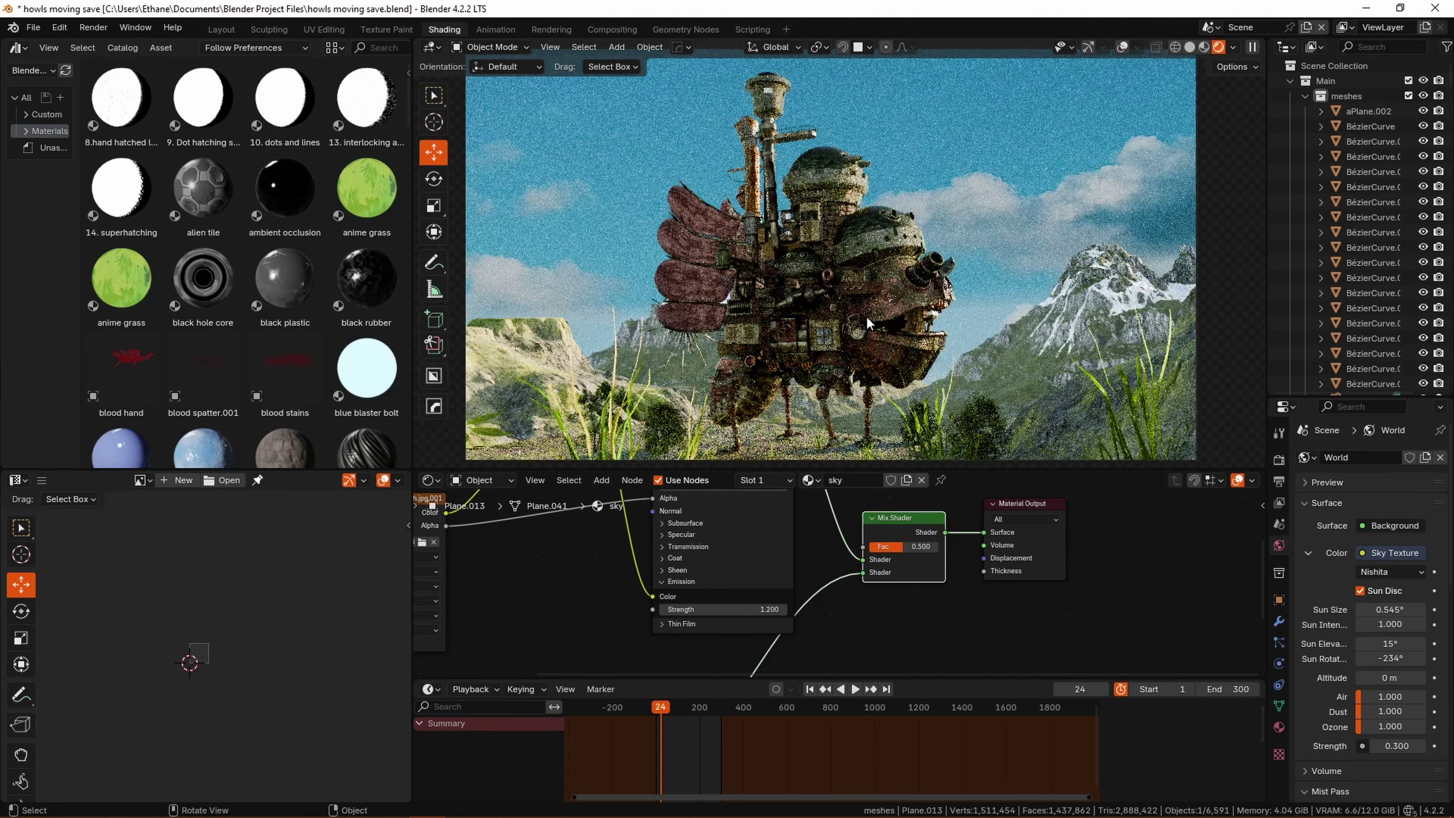
- Try a Value of 1.0 on the sky material's Hue/Saturation/Value node and restore it to 0.8
{"action": "scroll", "coordinate": [940, 550], "scroll_direction": "up", "scroll_amount": 1}
{"action": "scroll", "coordinate": [940, 550], "scroll_direction": "up", "scroll_amount": 2}
{"action": "middle_click_drag", "start_coordinate": [940, 550], "coordinate": [981, 625]}
{"action": "mouse_move", "coordinate": [722, 588]}
{"action": "left_mouse_down"}
{"action": "mouse_move", "coordinate": [676, 586]}
{"action": "mouse_move", "coordinate": [768, 587]}
{"action": "mouse_move", "coordinate": [710, 587]}
{"action": "left_mouse_up"}
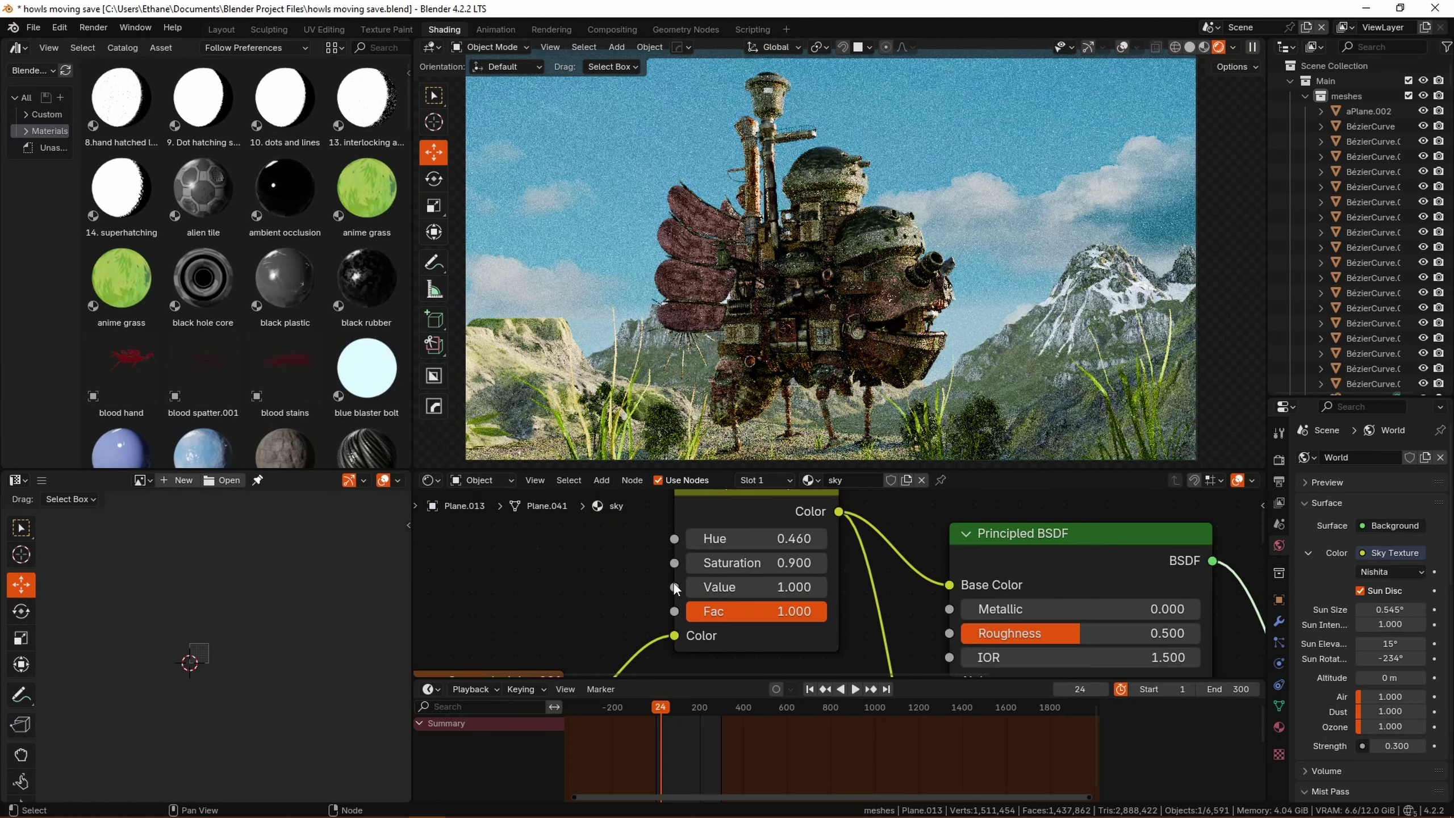
{"action": "left_click", "coordinate": [693, 588]}
{"action": "scroll", "coordinate": [831, 578], "scroll_direction": "down", "scroll_amount": 3}
{"action": "middle_click_drag", "start_coordinate": [830, 578], "coordinate": [834, 604]}
{"action": "left_click_drag", "start_coordinate": [797, 540], "coordinate": [796, 527]}
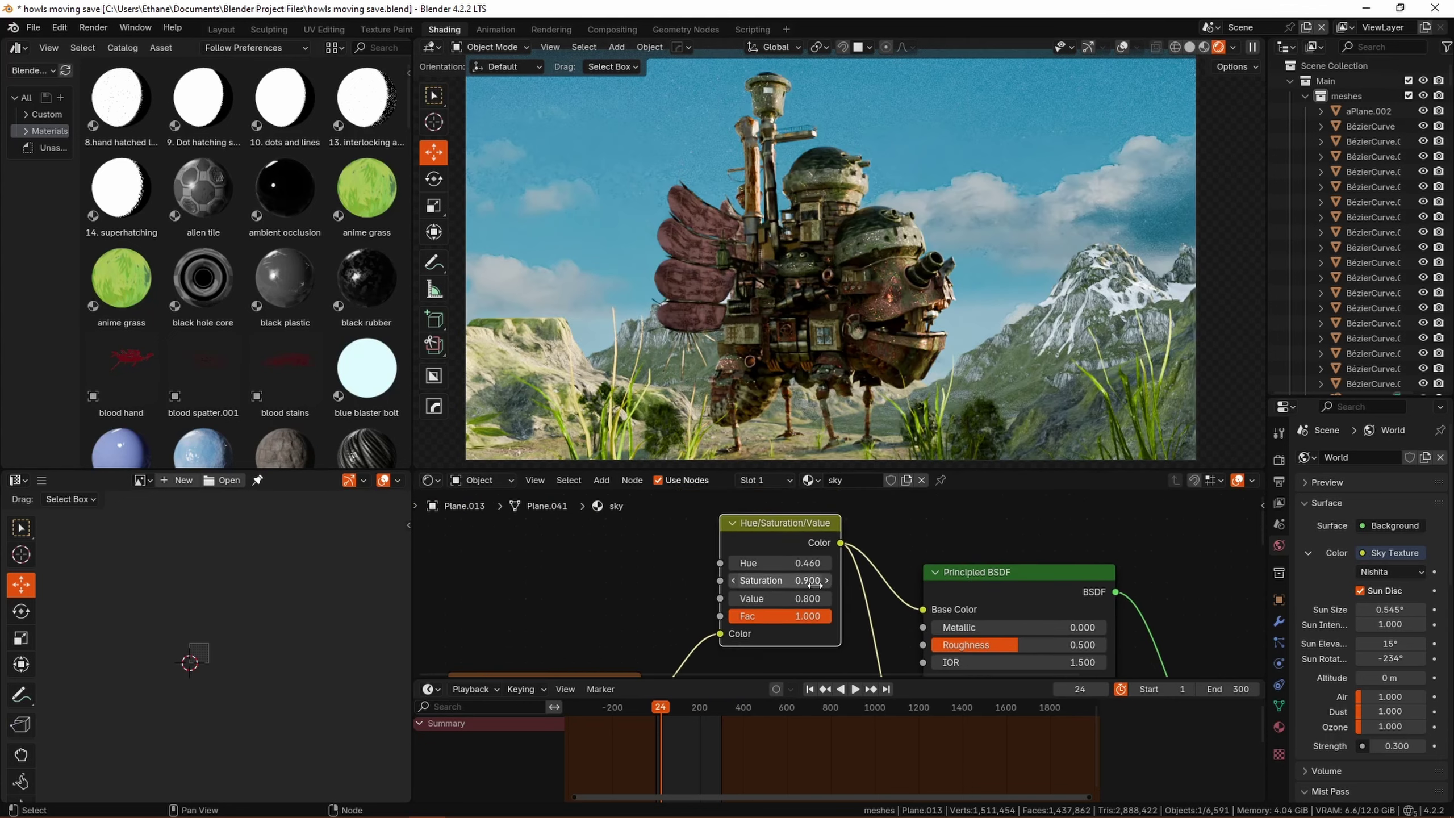
- Try a fine adjustment of the Hue on the sky material's Hue/Saturation/Value node
{"action": "scroll", "coordinate": [865, 589], "scroll_direction": "up", "scroll_amount": 3}
{"action": "mouse_move", "coordinate": [865, 589]}
{"action": "middle_mouse_down"}
{"action": "mouse_move", "coordinate": [902, 592]}
{"action": "mouse_move", "coordinate": [877, 587]}
{"action": "middle_mouse_up"}
{"action": "scroll", "coordinate": [836, 587], "scroll_direction": "up", "scroll_amount": 1}
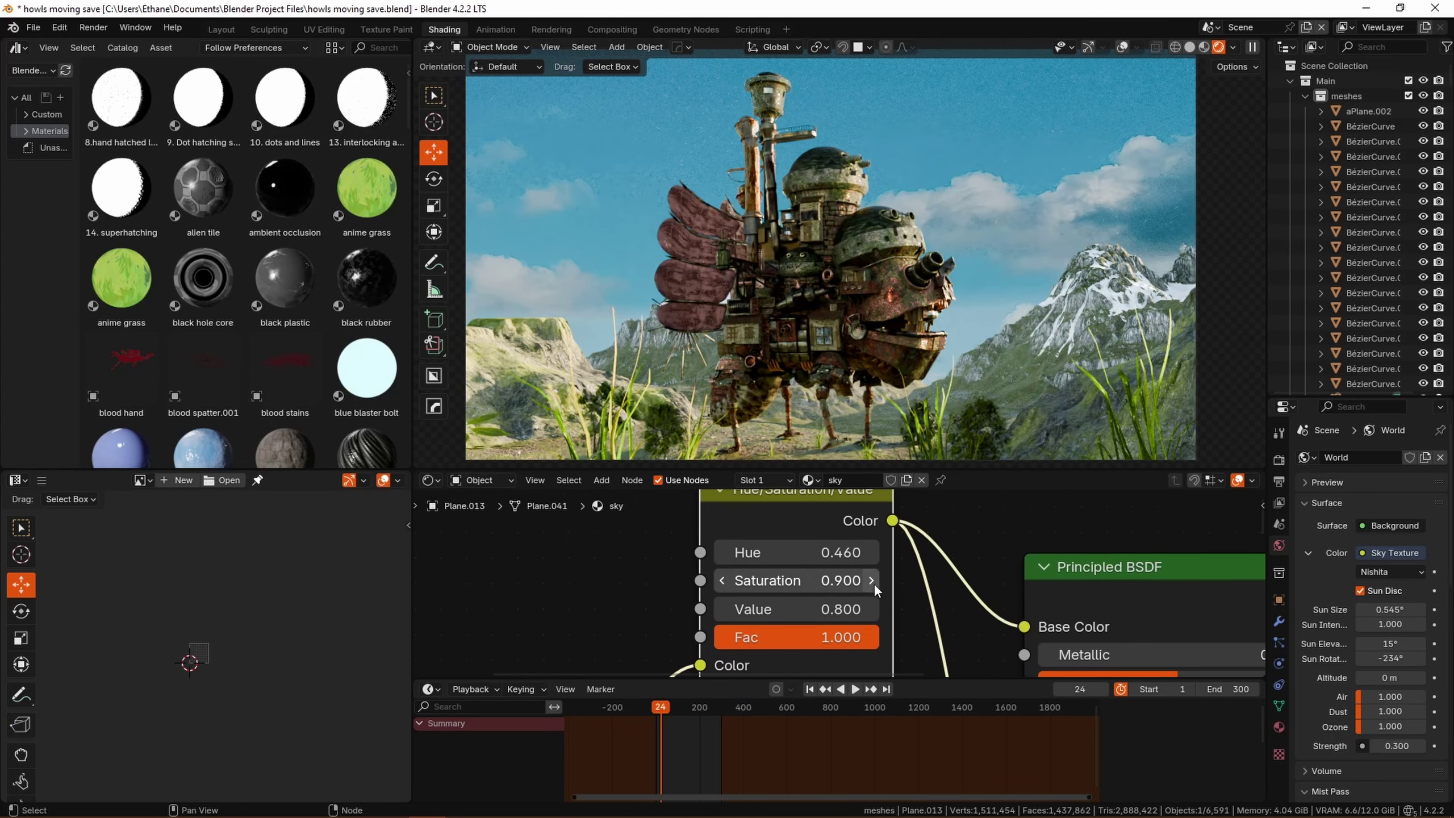
{"action": "scroll", "coordinate": [859, 583], "scroll_direction": "up", "scroll_amount": 1}
{"action": "left_click_drag", "start_coordinate": [830, 548], "coordinate": [791, 547], "text": "shift"}
- Look at the sky and mountains from outside the camera and return to the camera view
{"action": "middle_click_drag", "start_coordinate": [801, 344], "coordinate": [814, 331]}
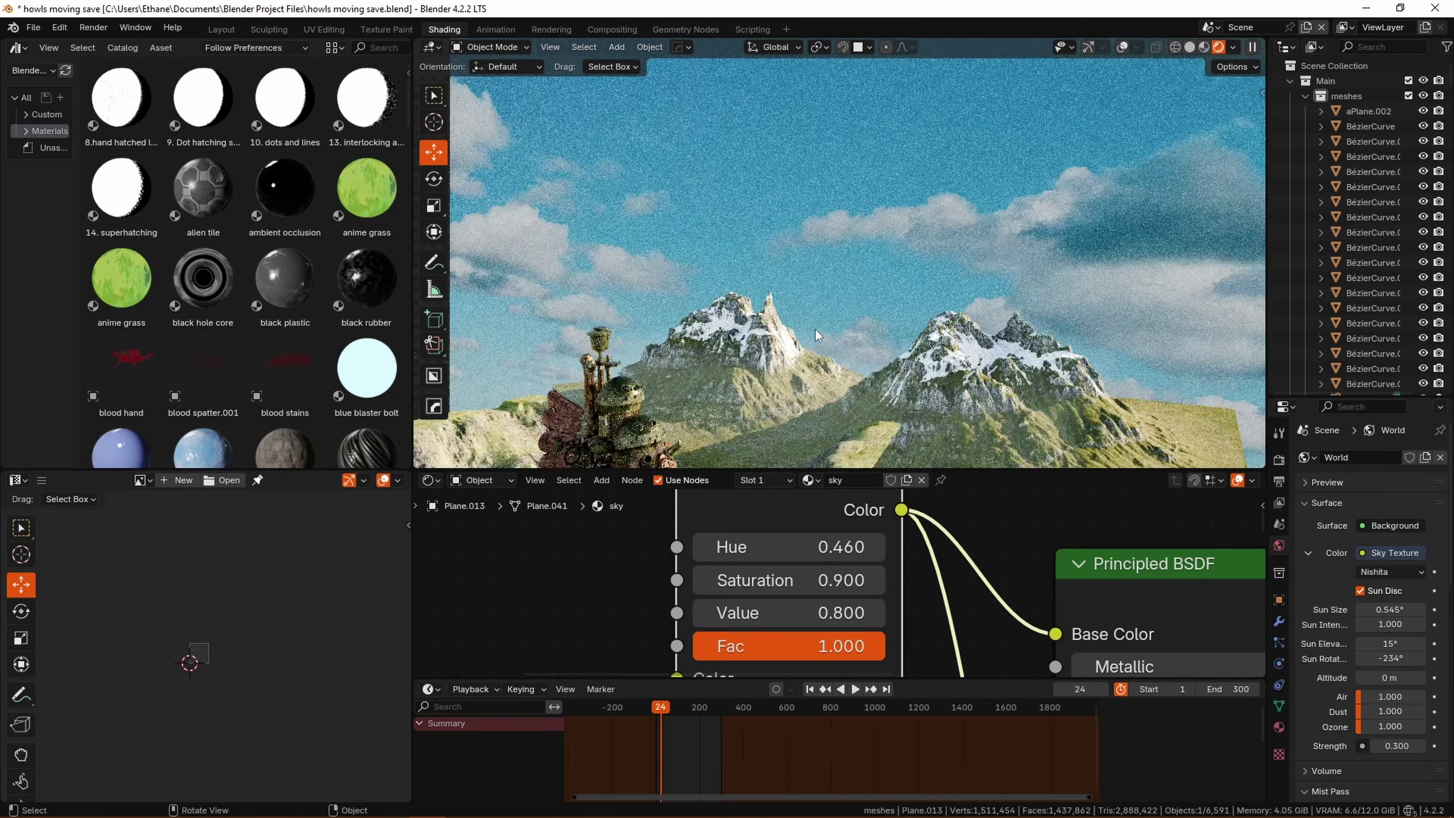
{"action": "key", "text": "KP_0"}
{"action": "scroll", "coordinate": [1009, 556], "scroll_direction": "down", "scroll_amount": 6}
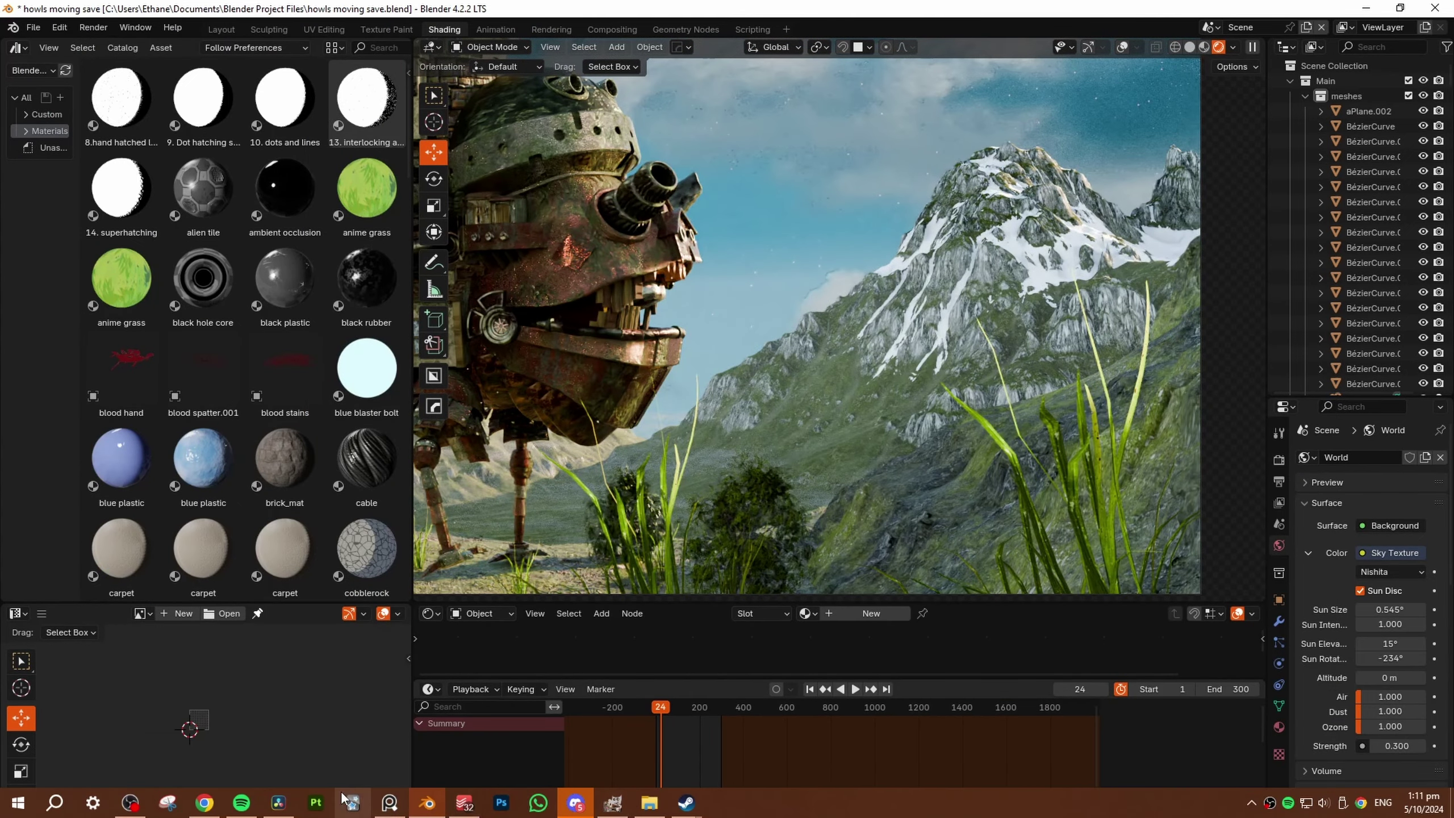
- Switch to the reference board and examine how the snowy mountains are painted in the film stills
{"action": "left_click", "coordinate": [385, 803]}
{"action": "scroll", "coordinate": [1069, 466], "scroll_direction": "up", "scroll_amount": 5}
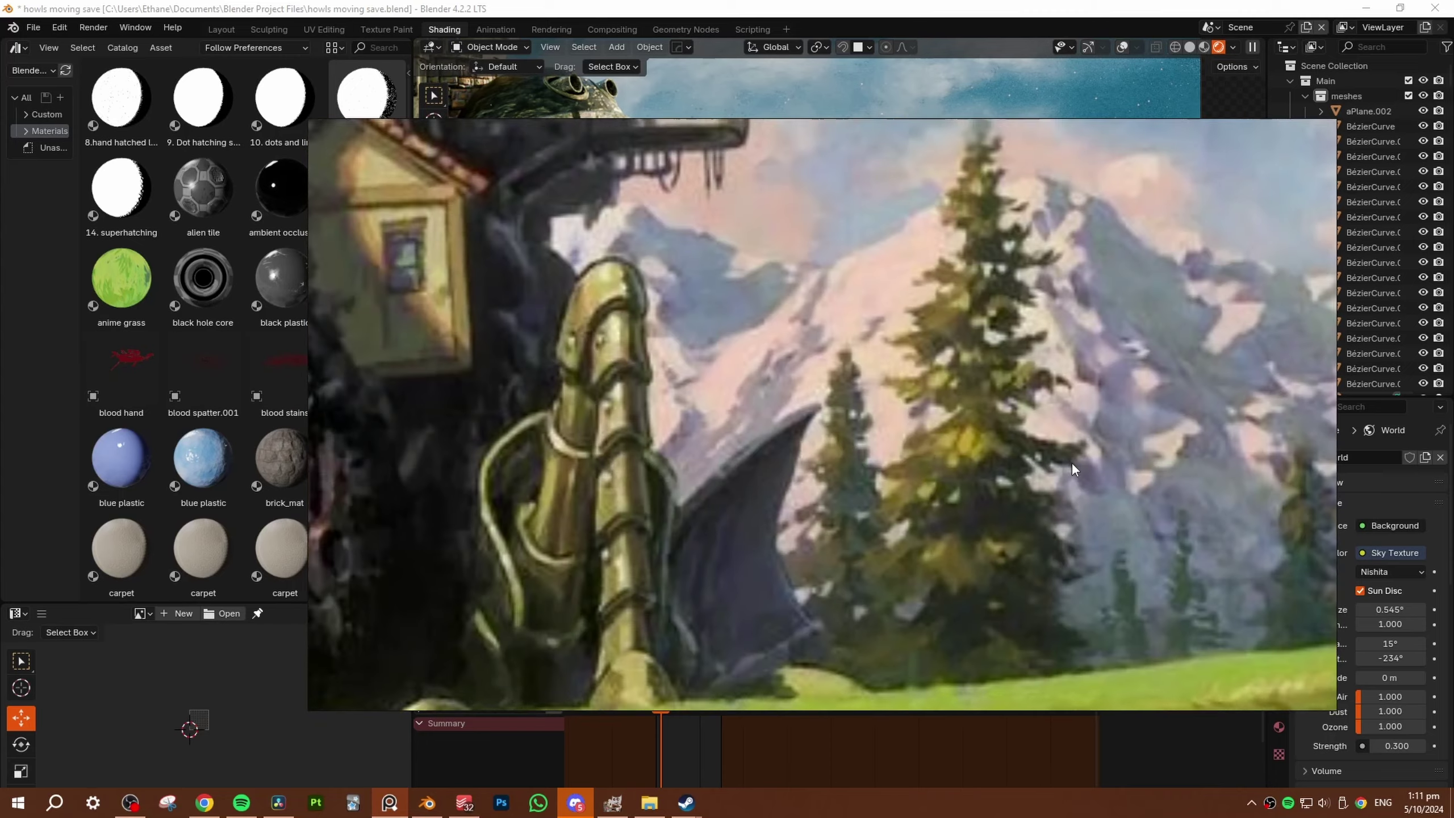
{"action": "middle_click_drag", "start_coordinate": [1073, 465], "coordinate": [1191, 533]}
{"action": "scroll", "coordinate": [1191, 533], "scroll_direction": "down", "scroll_amount": 6}
{"action": "scroll", "coordinate": [851, 442], "scroll_direction": "up", "scroll_amount": 7}
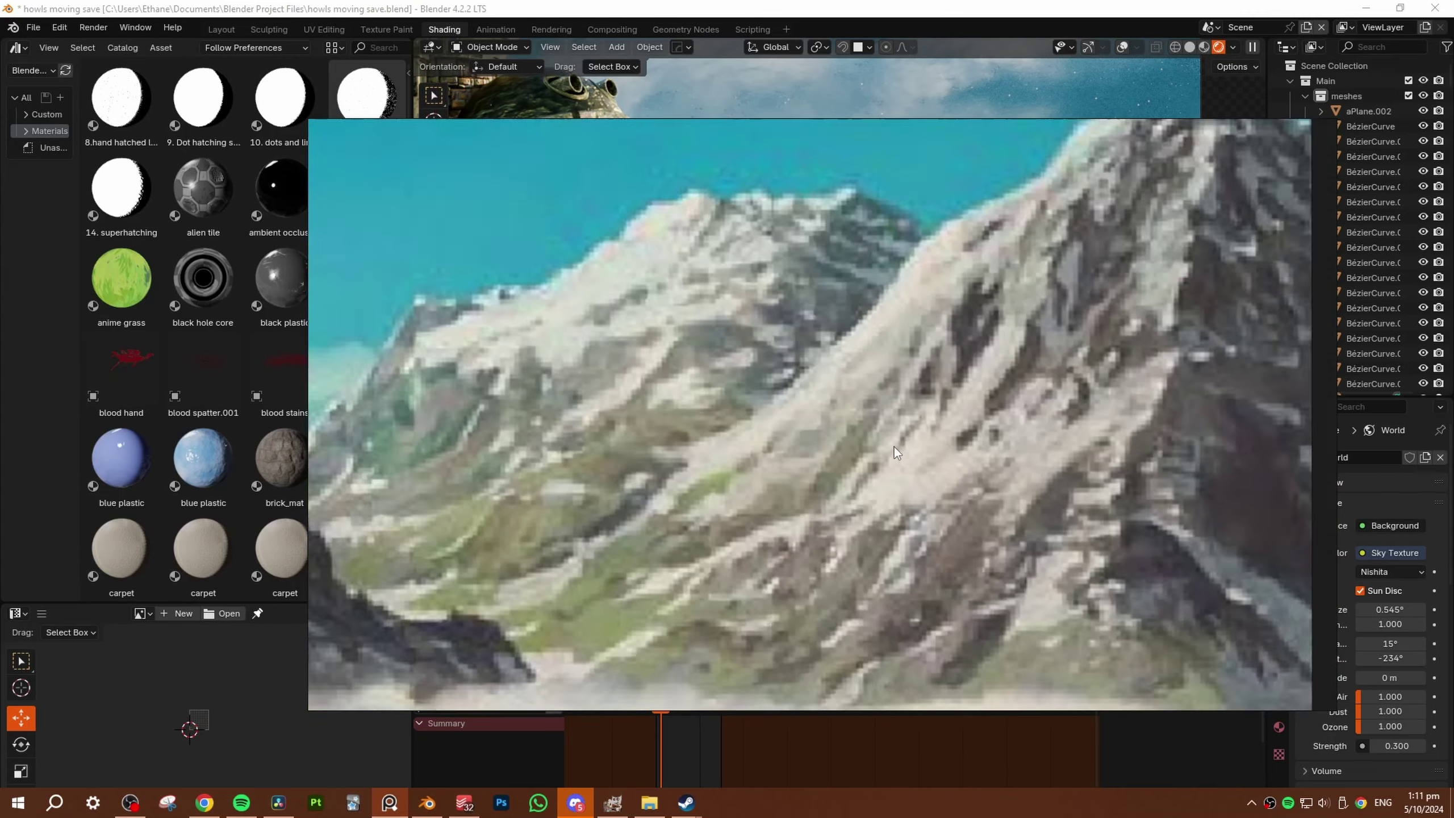
{"action": "scroll", "coordinate": [889, 451], "scroll_direction": "down", "scroll_amount": 8}
{"action": "scroll", "coordinate": [788, 492], "scroll_direction": "up", "scroll_amount": 6}
{"action": "scroll", "coordinate": [788, 492], "scroll_direction": "down", "scroll_amount": 5}
{"action": "scroll", "coordinate": [877, 451], "scroll_direction": "up", "scroll_amount": 4}
{"action": "scroll", "coordinate": [878, 450], "scroll_direction": "up", "scroll_amount": 1}
{"action": "middle_click_drag", "start_coordinate": [939, 447], "coordinate": [823, 451]}
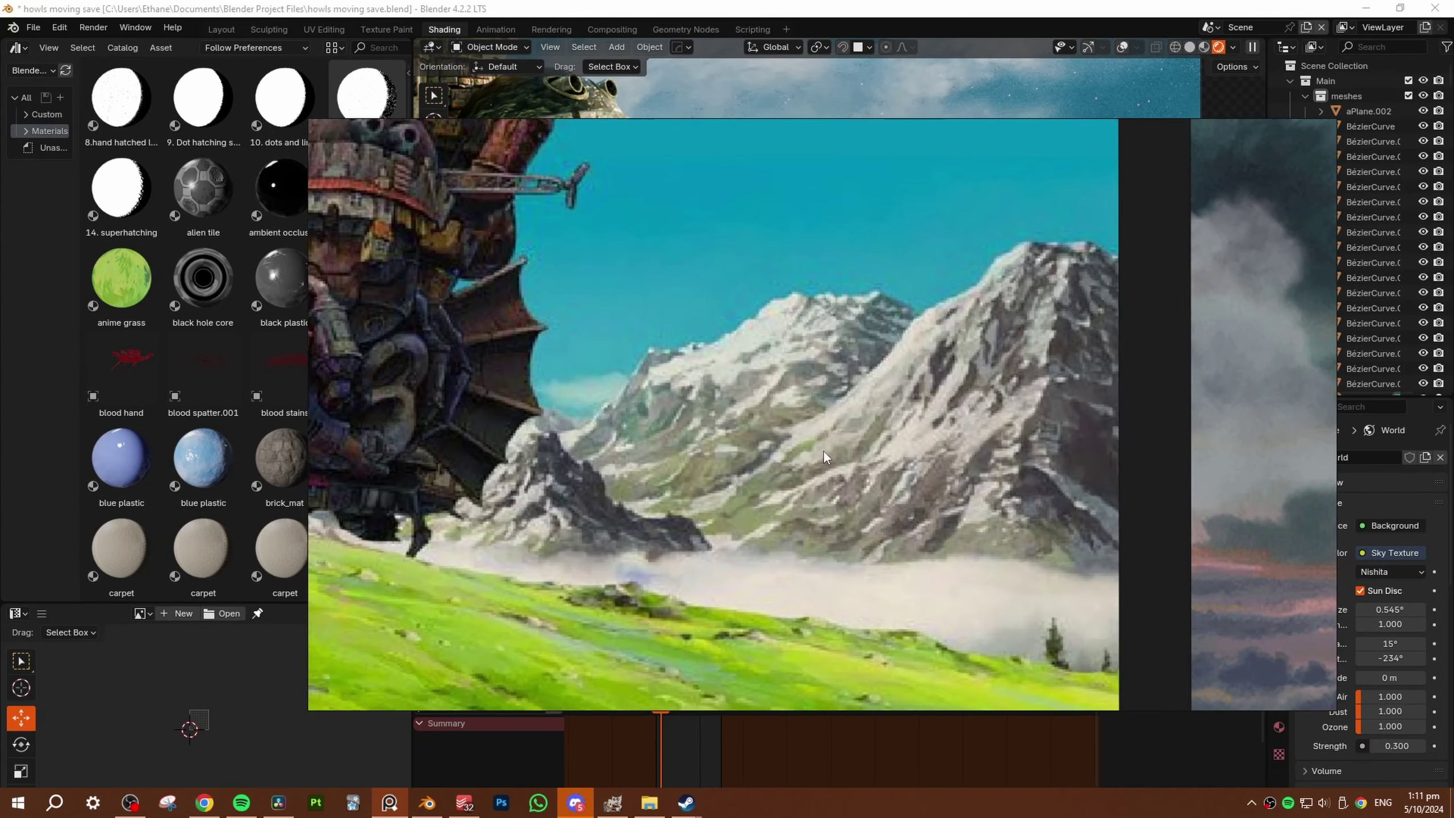
{"action": "scroll", "coordinate": [744, 416], "scroll_direction": "up", "scroll_amount": 2}
{"action": "scroll", "coordinate": [784, 550], "scroll_direction": "down", "scroll_amount": 3}
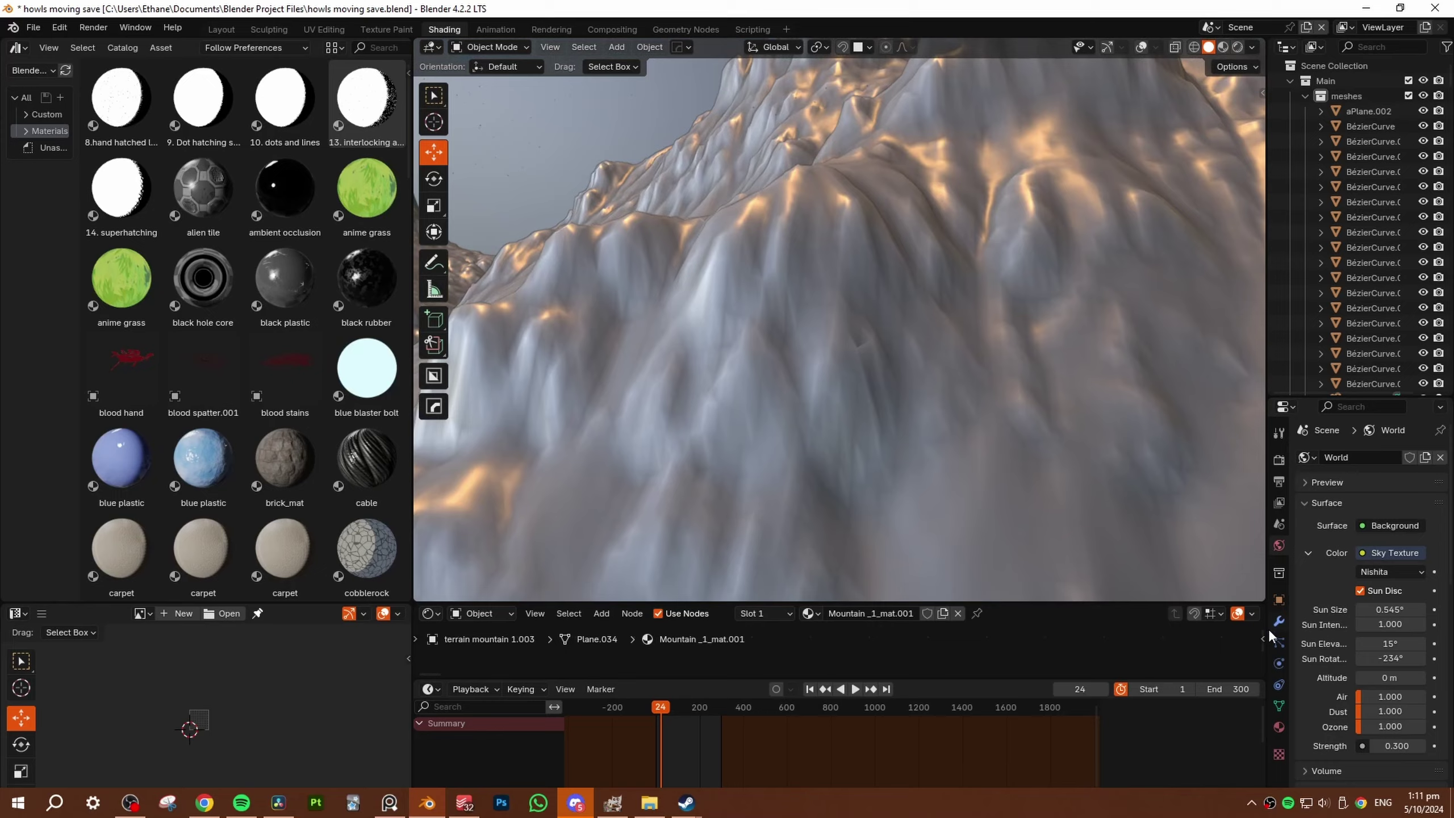
- Show the displacement image texture settings of the terrain mountain and inspect its undisplaced mesh in Edit Mode
{"action": "left_click_drag", "start_coordinate": [1267, 631], "coordinate": [1012, 679]}
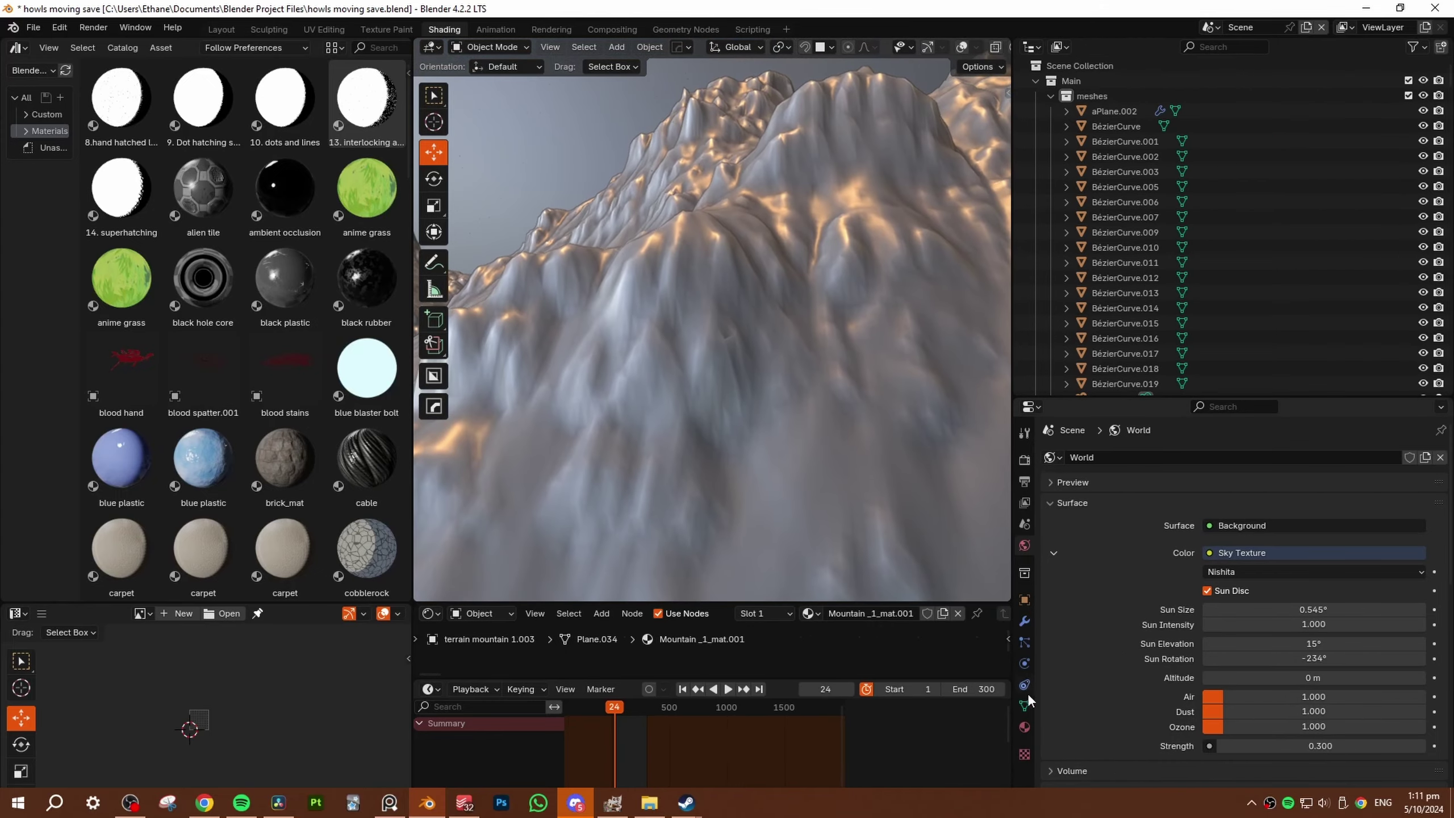
{"action": "left_click", "coordinate": [1024, 754]}
{"action": "scroll", "coordinate": [790, 398], "scroll_direction": "down", "scroll_amount": 3}
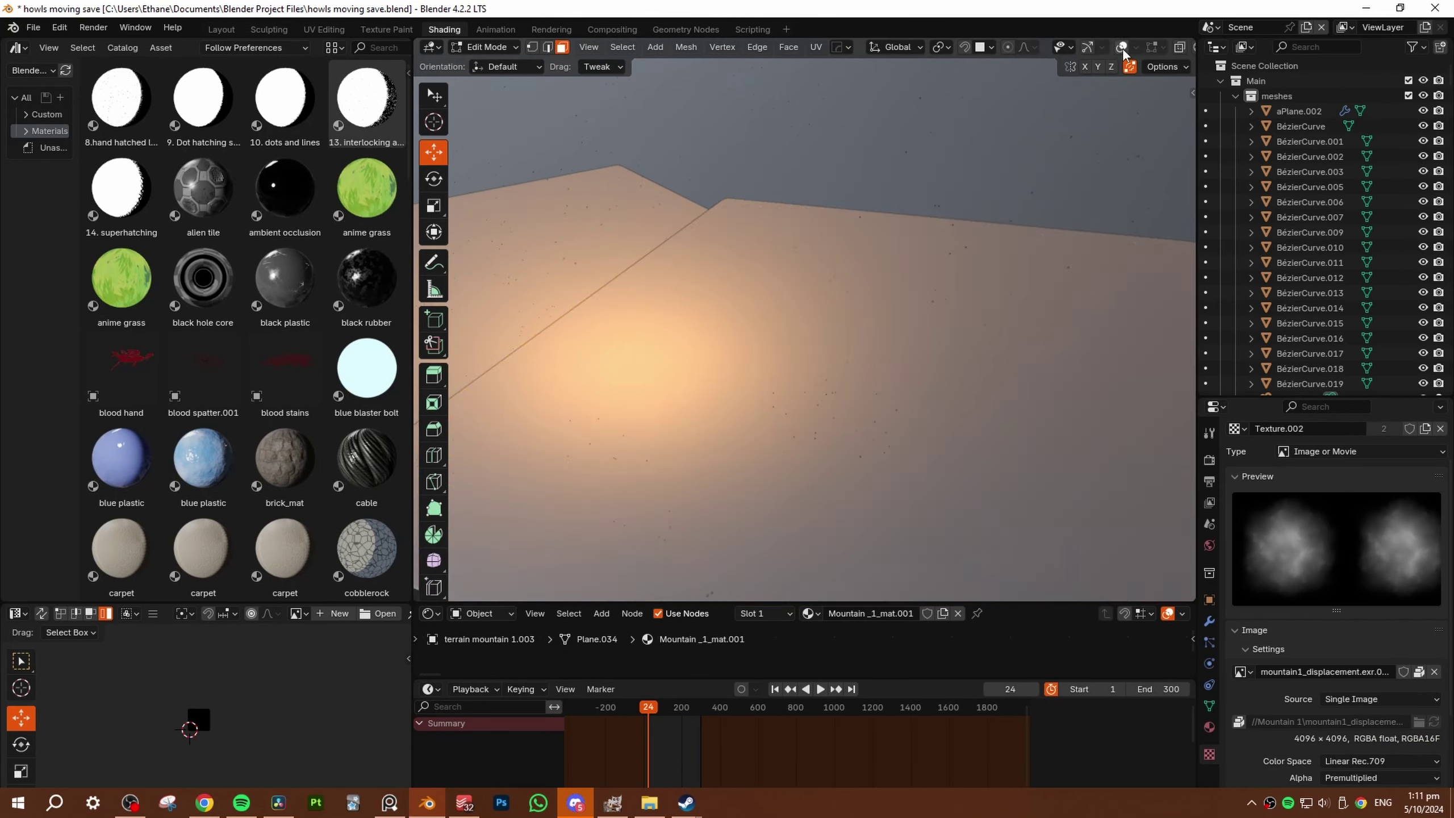
{"action": "key", "text": "Tab"}
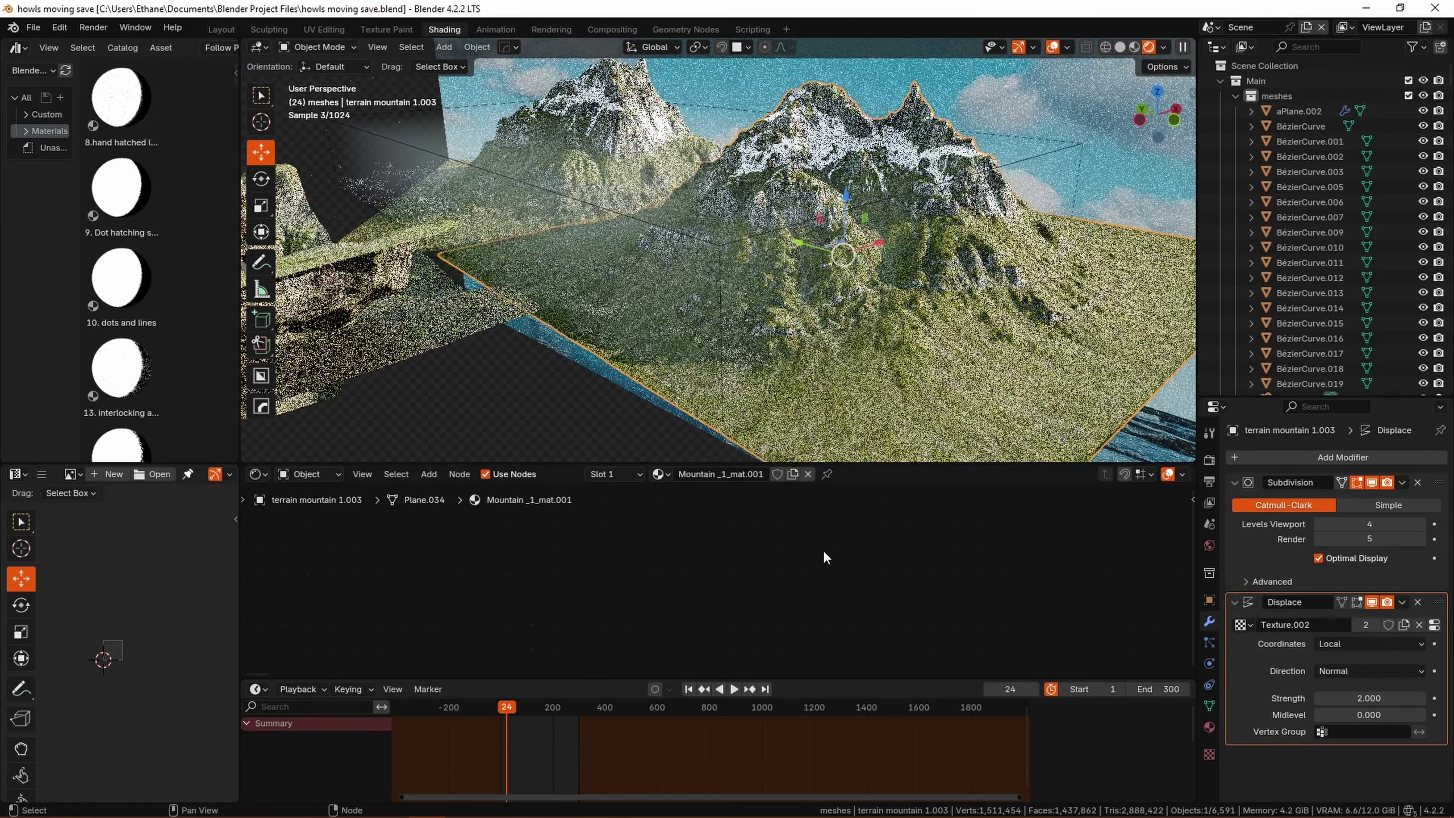
- Try a Grass value of 2.0 on the mountain material's landscape node group and undo it
{"action": "scroll", "coordinate": [791, 579], "scroll_direction": "down", "scroll_amount": 8}
{"action": "middle_click_drag", "start_coordinate": [801, 599], "coordinate": [586, 608]}
{"action": "scroll", "coordinate": [761, 635], "scroll_direction": "up", "scroll_amount": 12}
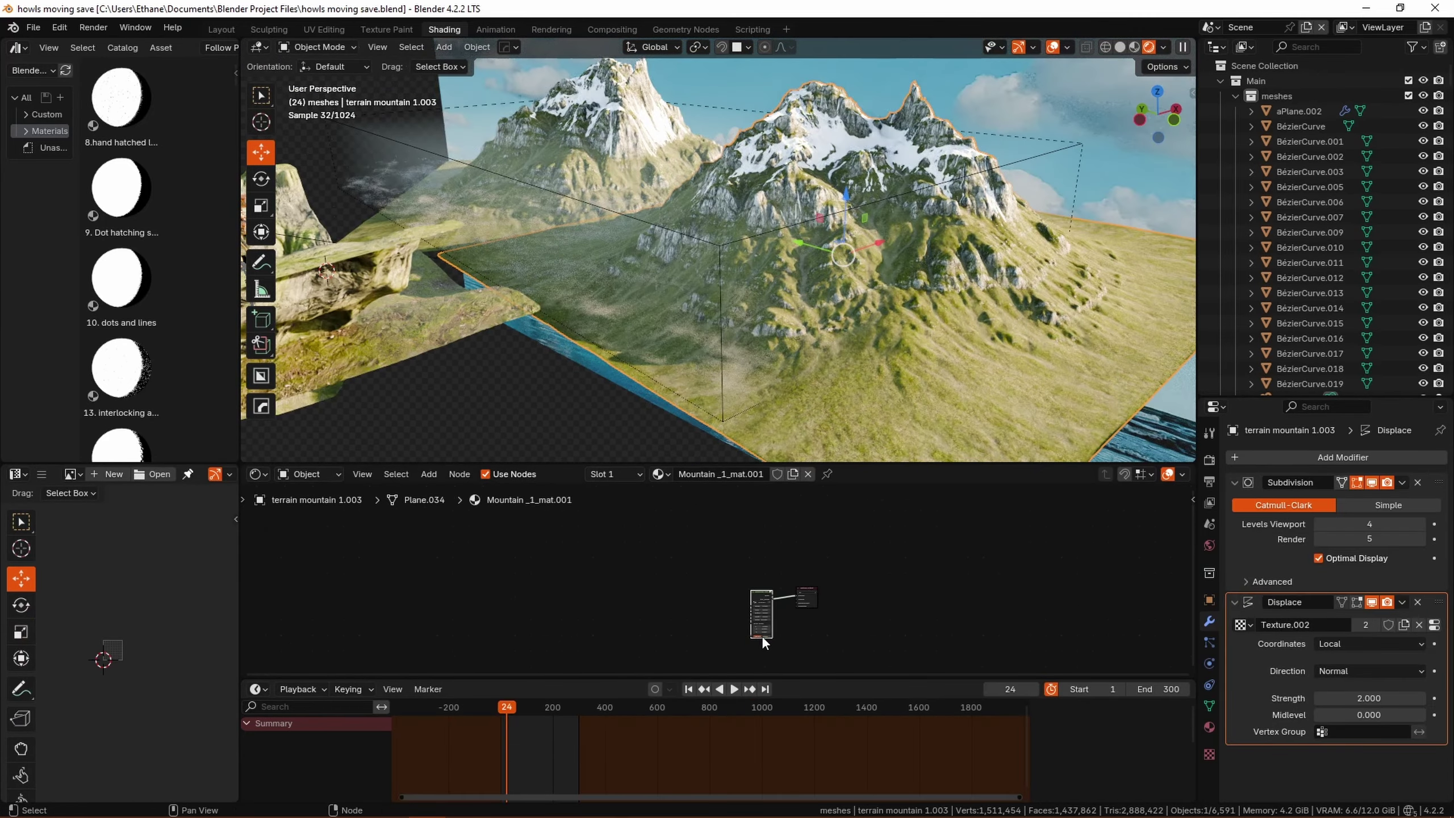
{"action": "scroll", "coordinate": [734, 617], "scroll_direction": "up", "scroll_amount": 5}
{"action": "mouse_move", "coordinate": [712, 575]}
{"action": "left_mouse_down"}
{"action": "mouse_move", "coordinate": [670, 574]}
{"action": "mouse_move", "coordinate": [735, 572]}
{"action": "left_mouse_up"}
{"action": "middle_click_drag", "start_coordinate": [966, 378], "coordinate": [938, 342], "text": "shift"}
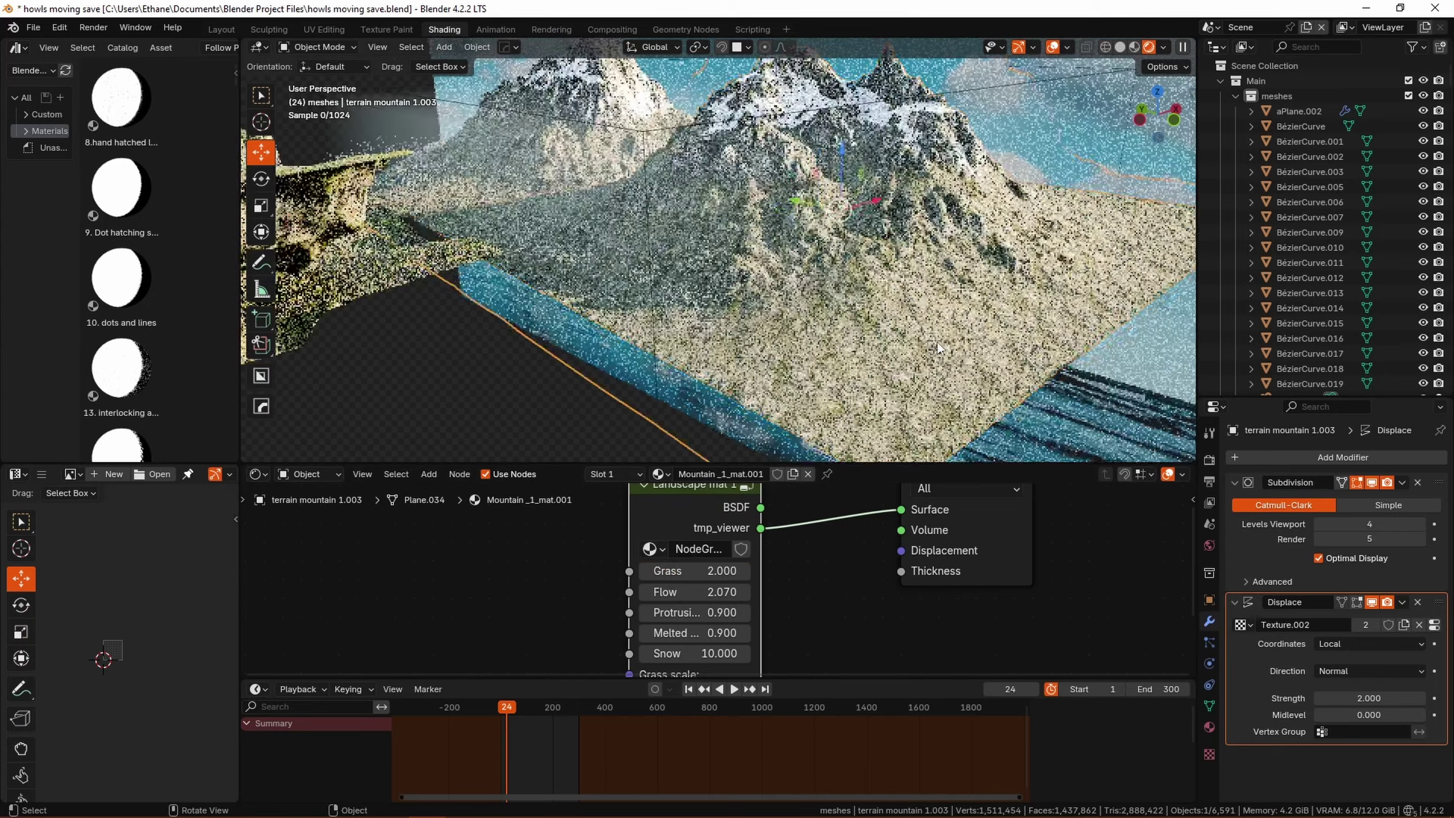
{"action": "scroll", "coordinate": [934, 348], "scroll_direction": "up", "scroll_amount": 2}
{"action": "key", "text": "ctrl+z"}
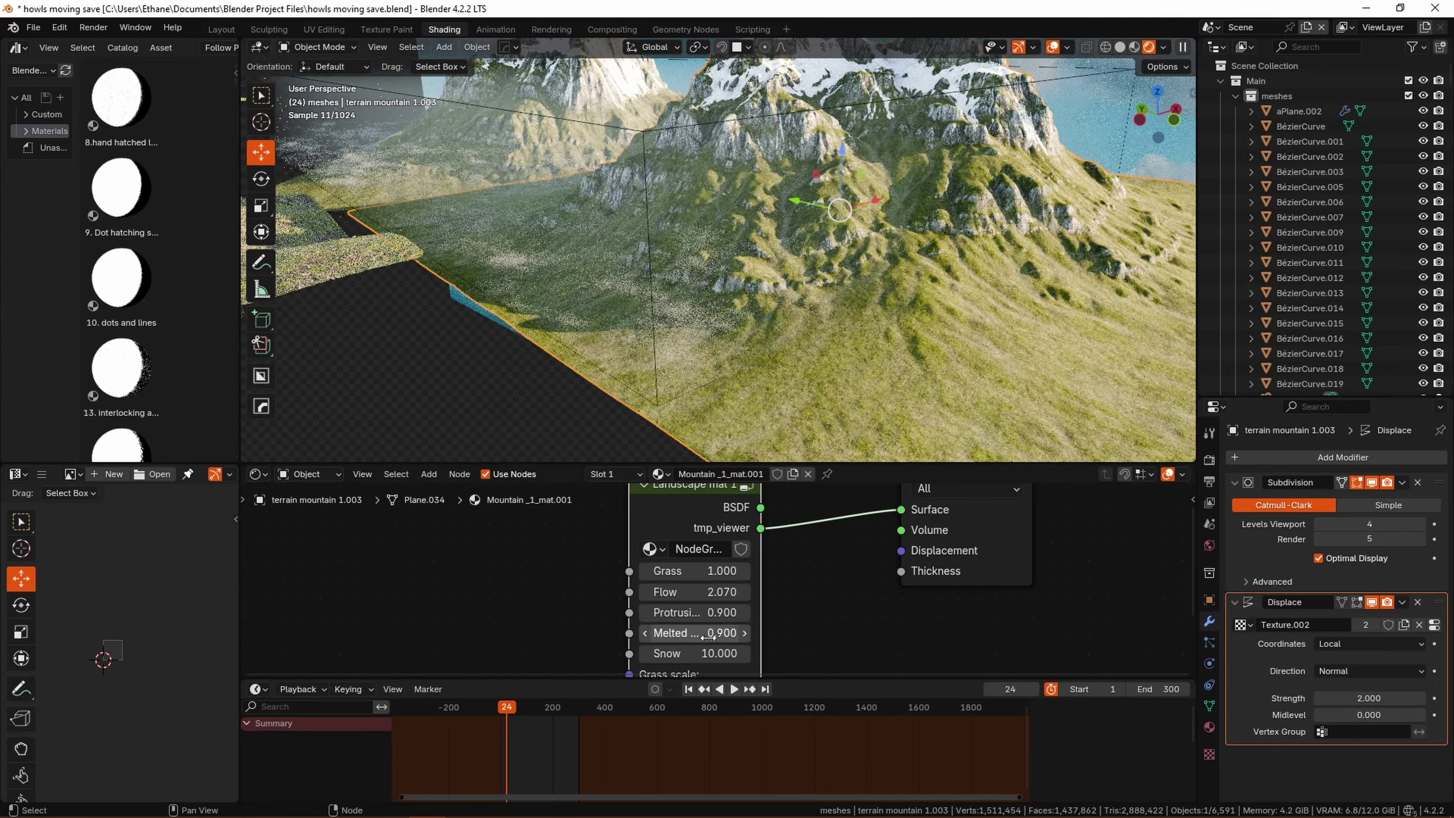
- Lower the Snow value on the mountain material's landscape node group
{"action": "mouse_move", "coordinate": [709, 654]}
{"action": "left_mouse_down"}
{"action": "mouse_move", "coordinate": [647, 654]}
{"action": "mouse_move", "coordinate": [696, 654]}
{"action": "left_mouse_up"}
{"action": "middle_click_drag", "start_coordinate": [944, 331], "coordinate": [904, 372], "text": "shift"}
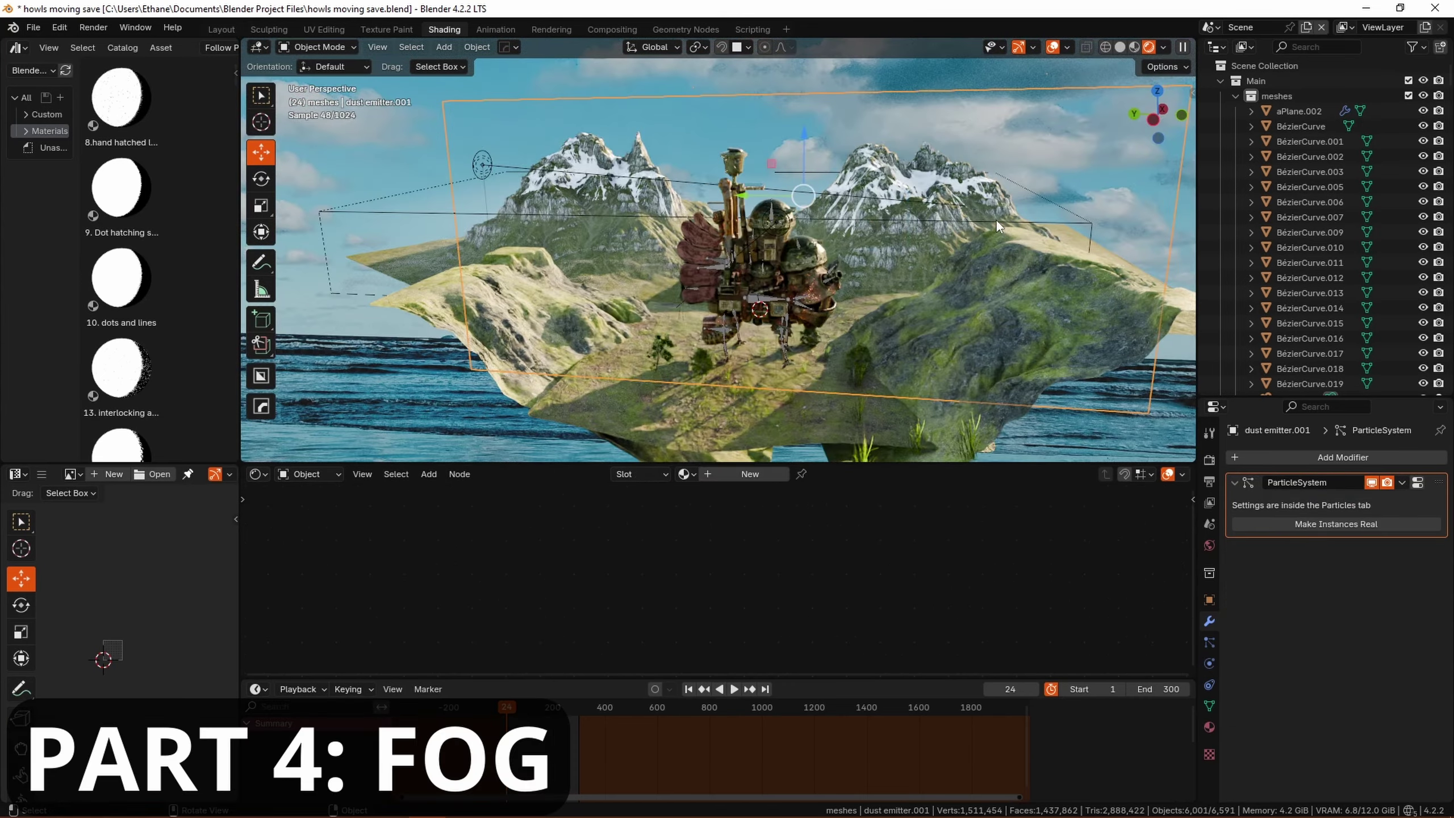
- Switch to the reference board, examine the fog at the foot of the mountains in the film stills, and return to Blender
{"action": "key", "text": "alt+Tab"}
{"action": "left_click", "coordinate": [888, 240]}
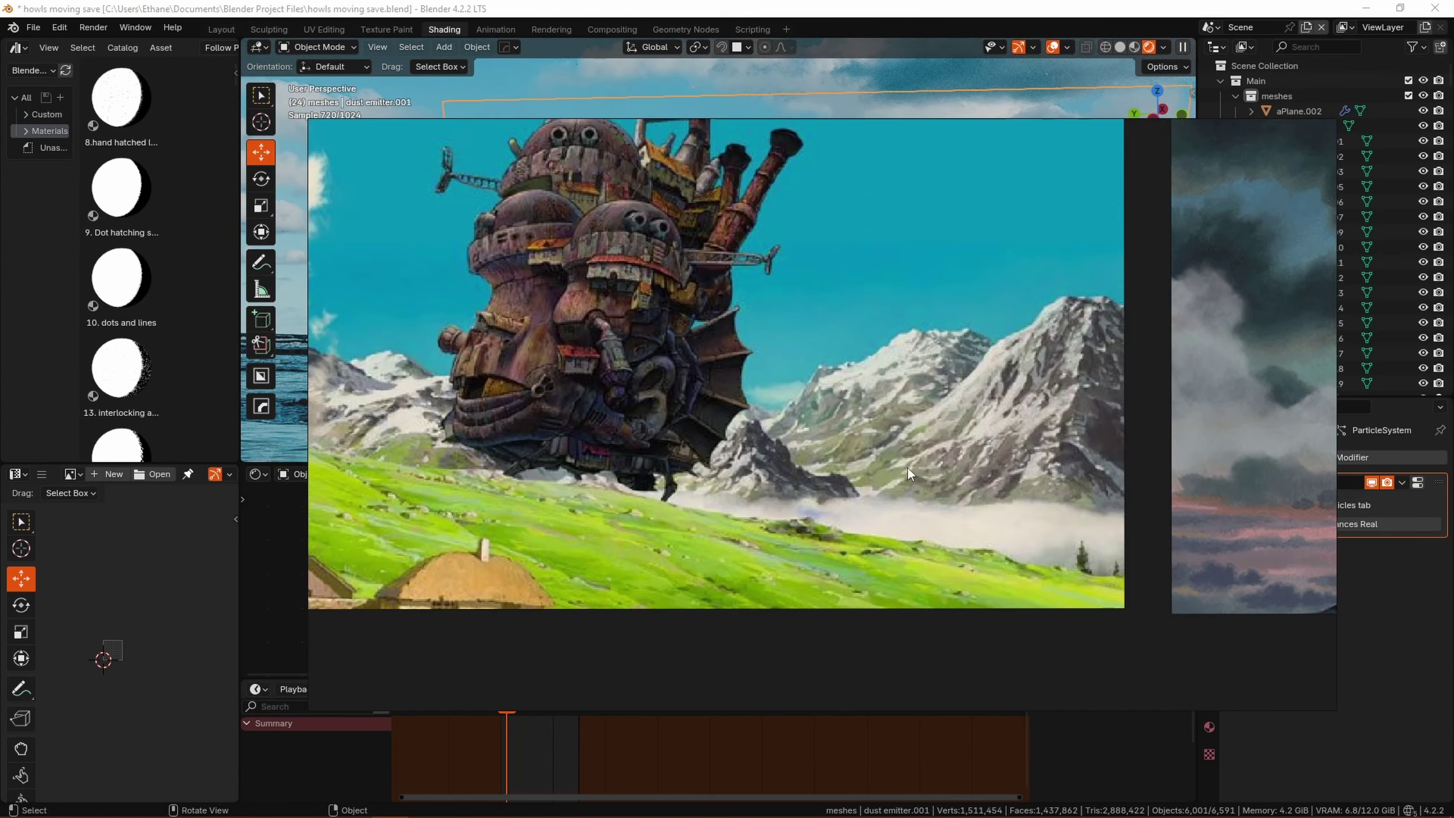
{"action": "middle_click_drag", "start_coordinate": [907, 466], "coordinate": [855, 417]}
{"action": "scroll", "coordinate": [854, 417], "scroll_direction": "up", "scroll_amount": 3}
{"action": "middle_click_drag", "start_coordinate": [738, 382], "coordinate": [809, 478]}
{"action": "scroll", "coordinate": [809, 477], "scroll_direction": "down", "scroll_amount": 3}
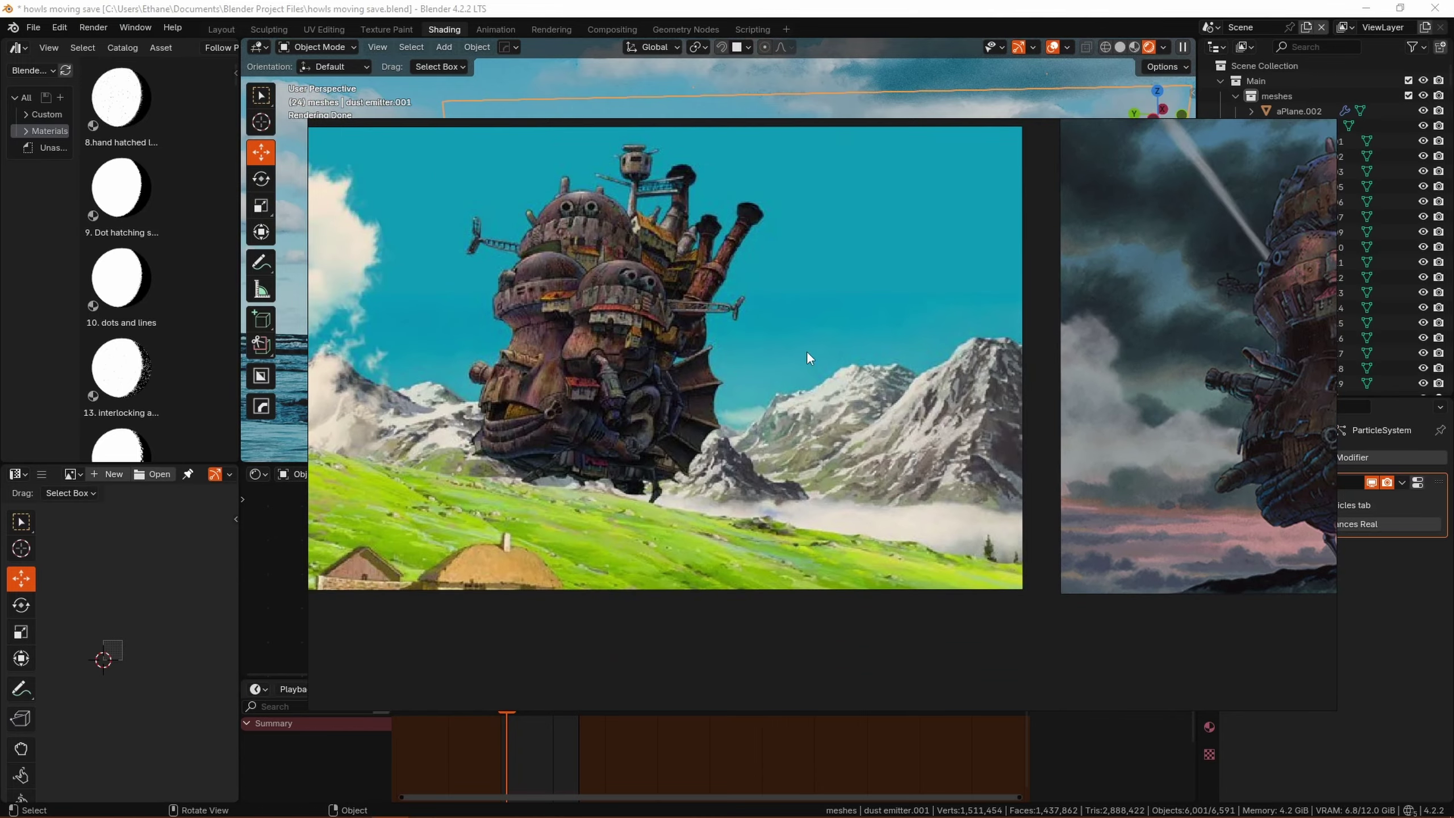
{"action": "scroll", "coordinate": [849, 422], "scroll_direction": "up", "scroll_amount": 4}
{"action": "scroll", "coordinate": [849, 423], "scroll_direction": "up", "scroll_amount": 2}
{"action": "middle_click_drag", "start_coordinate": [945, 426], "coordinate": [885, 370]}
{"action": "key", "text": "alt+Tab"}
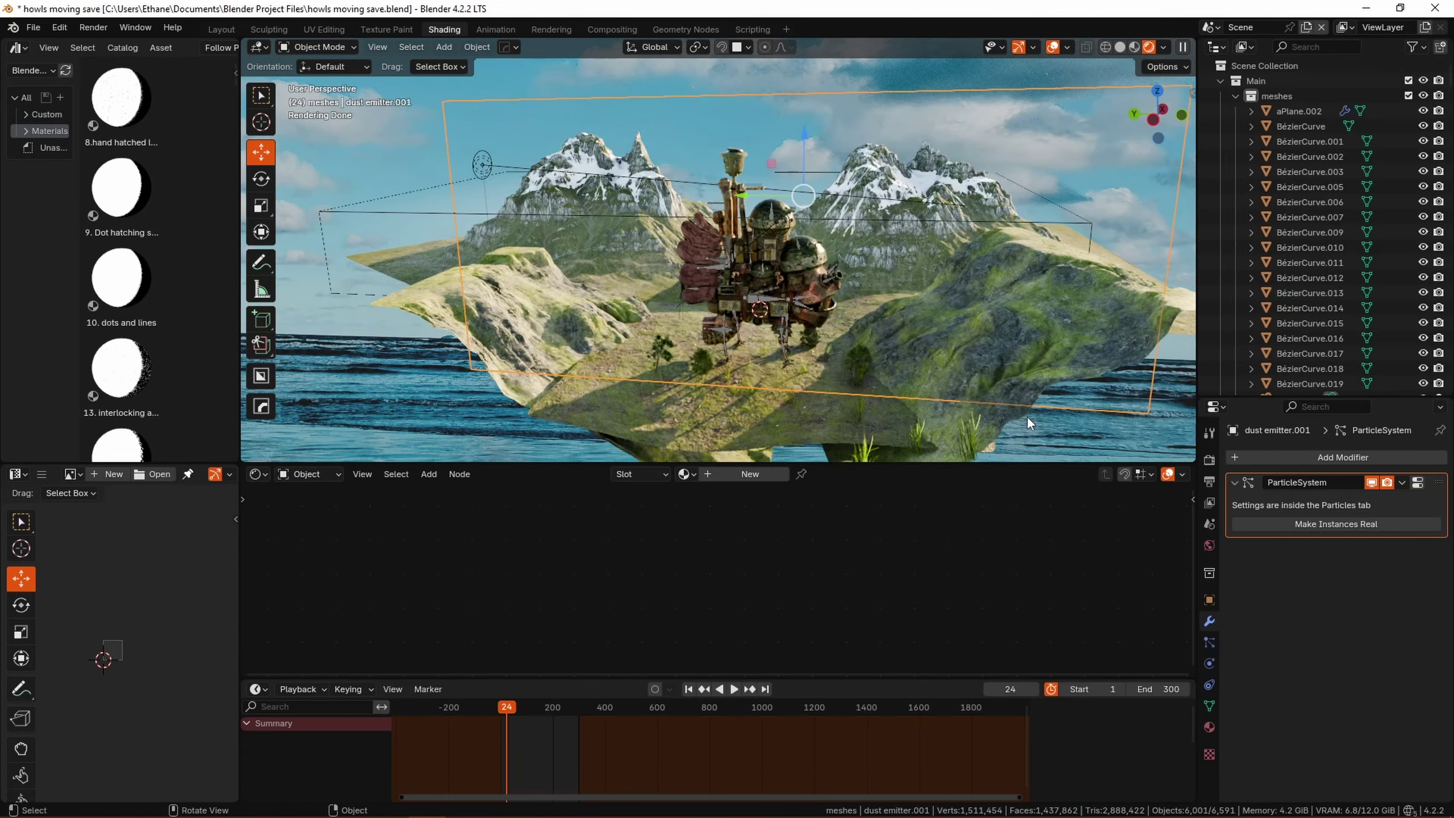
- Select the fog volume box around the distant mountains and try moving it upward
{"action": "middle_click_drag", "start_coordinate": [968, 340], "coordinate": [930, 285]}
{"action": "left_click", "coordinate": [936, 286]}
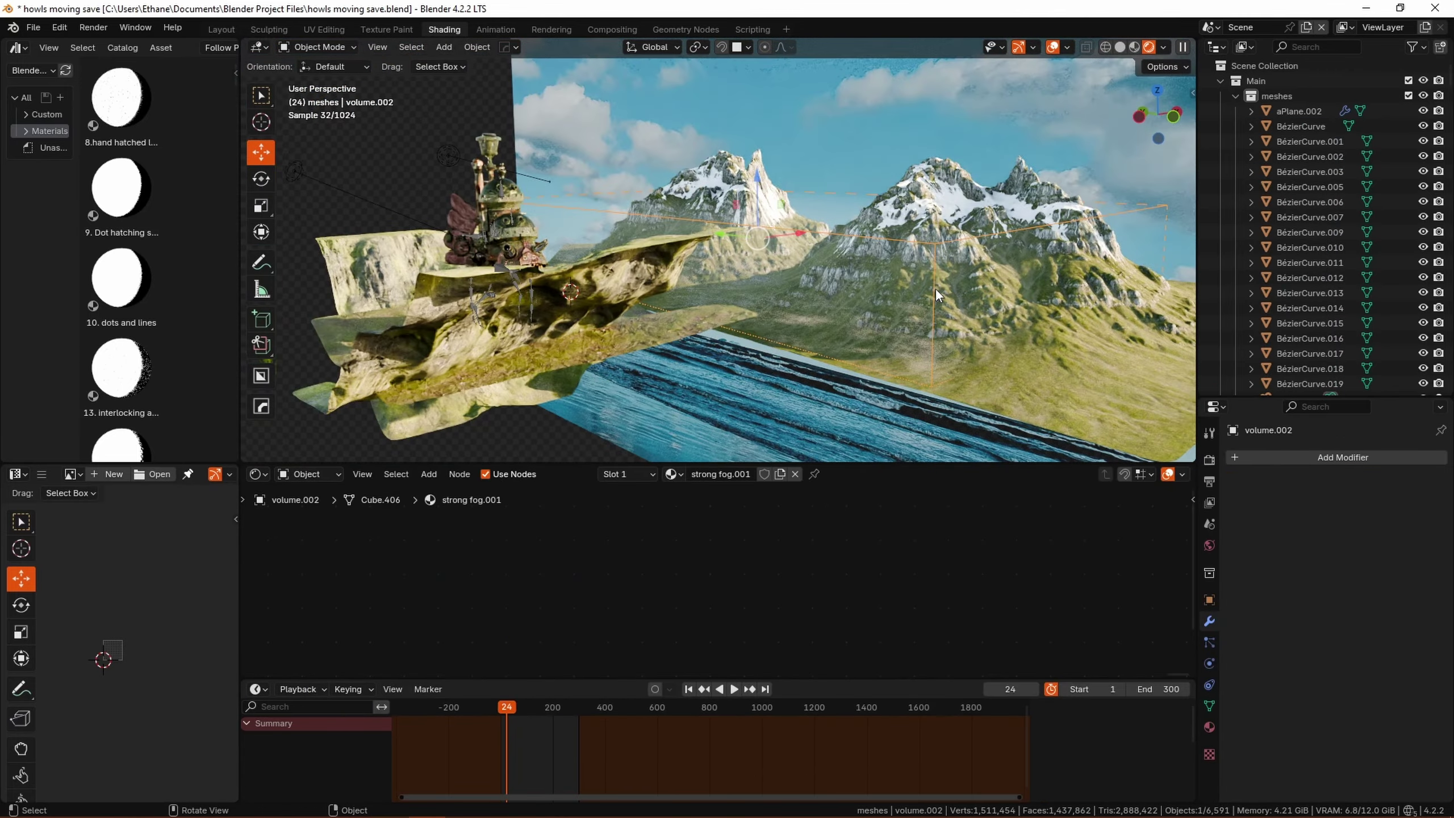
{"action": "key", "text": "g"}
{"action": "left_click", "coordinate": [938, 196]}
{"action": "key", "text": "g"}
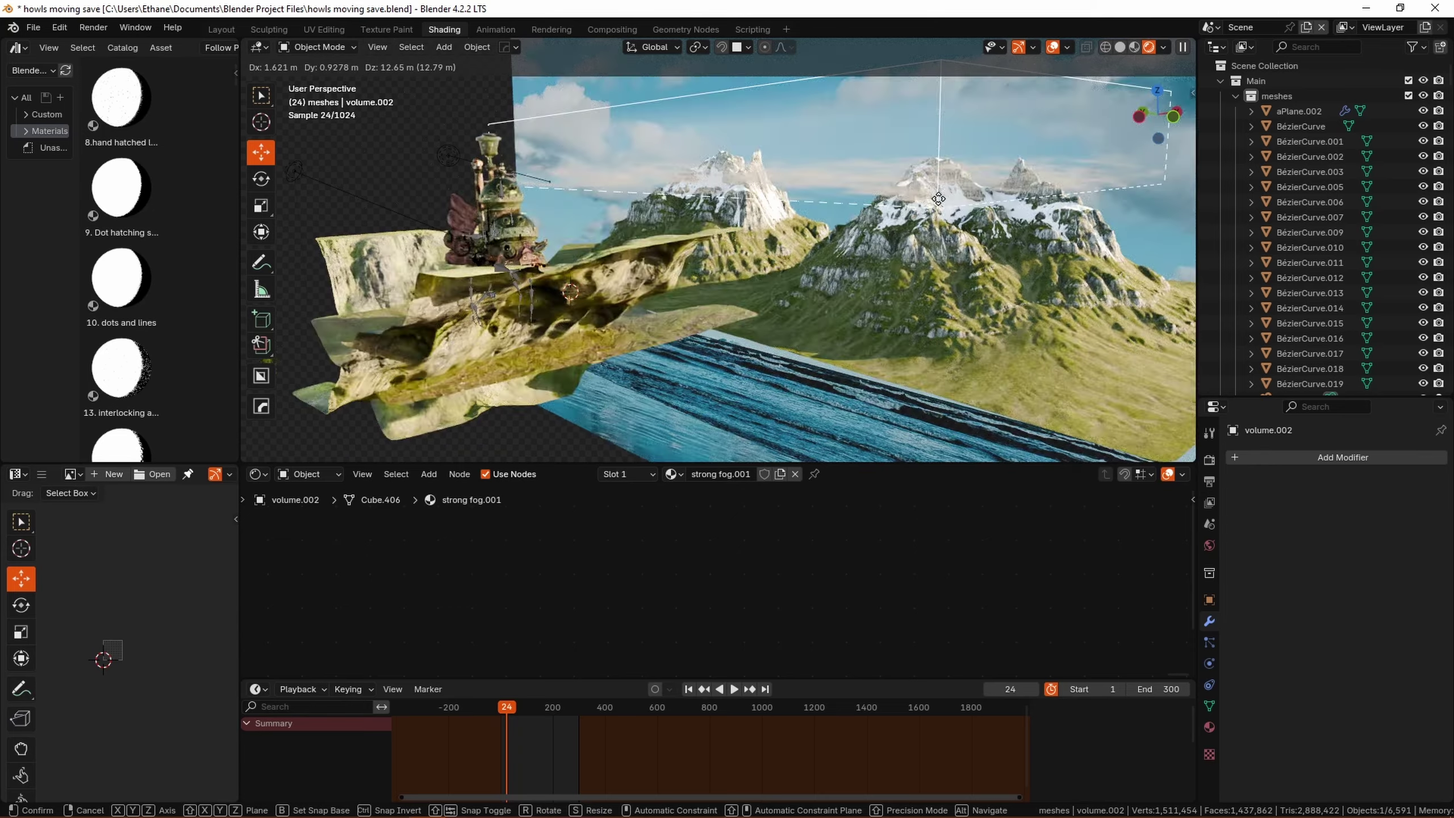
{"action": "left_click", "coordinate": [904, 211]}
- Examine the strong fog material's node chain, from the noise and gradient textures through the color ramps to the Principled Volume
{"action": "scroll", "coordinate": [868, 280], "scroll_direction": "up", "scroll_amount": 4}
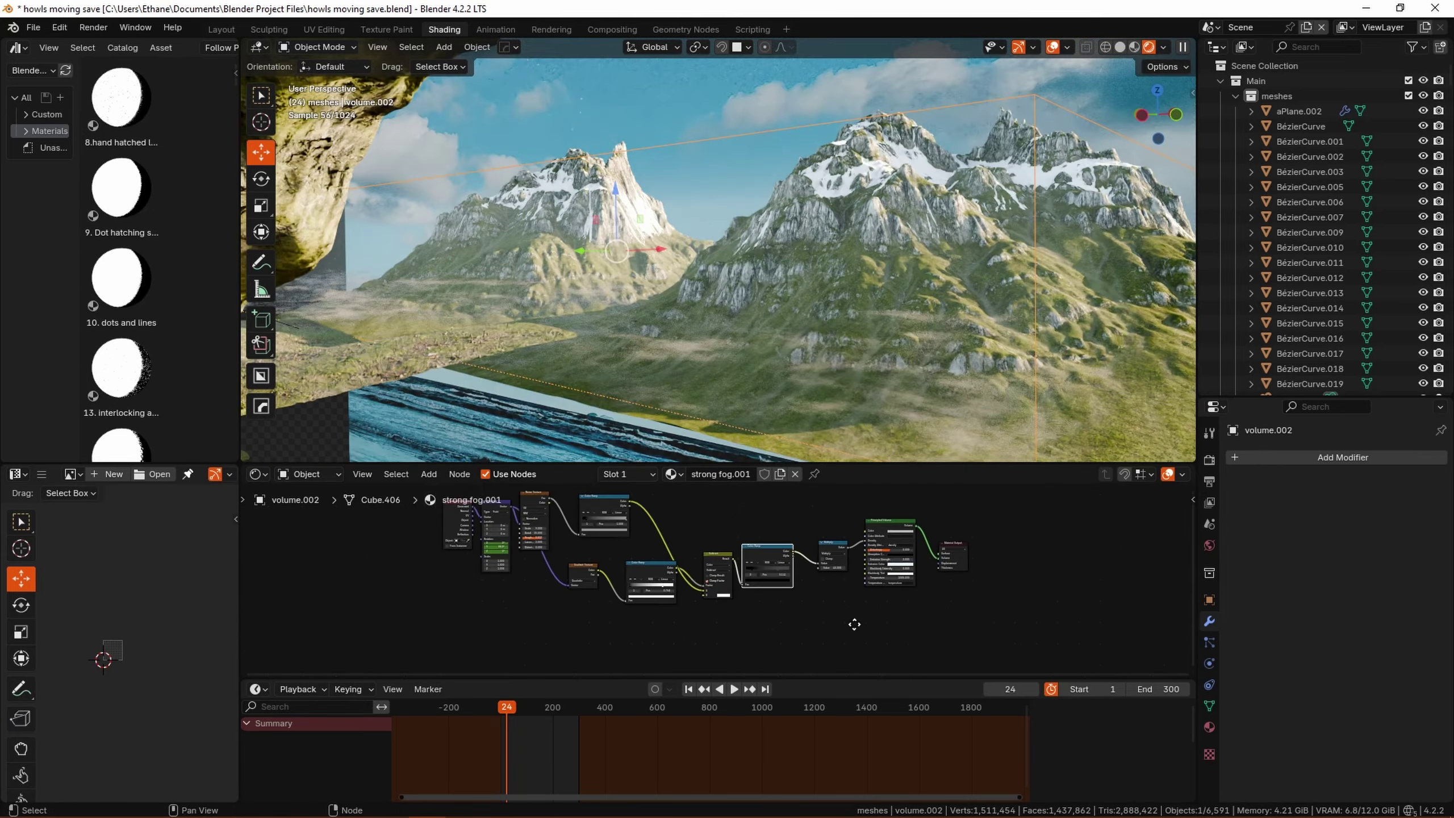
{"action": "scroll", "coordinate": [854, 624], "scroll_direction": "up", "scroll_amount": 2}
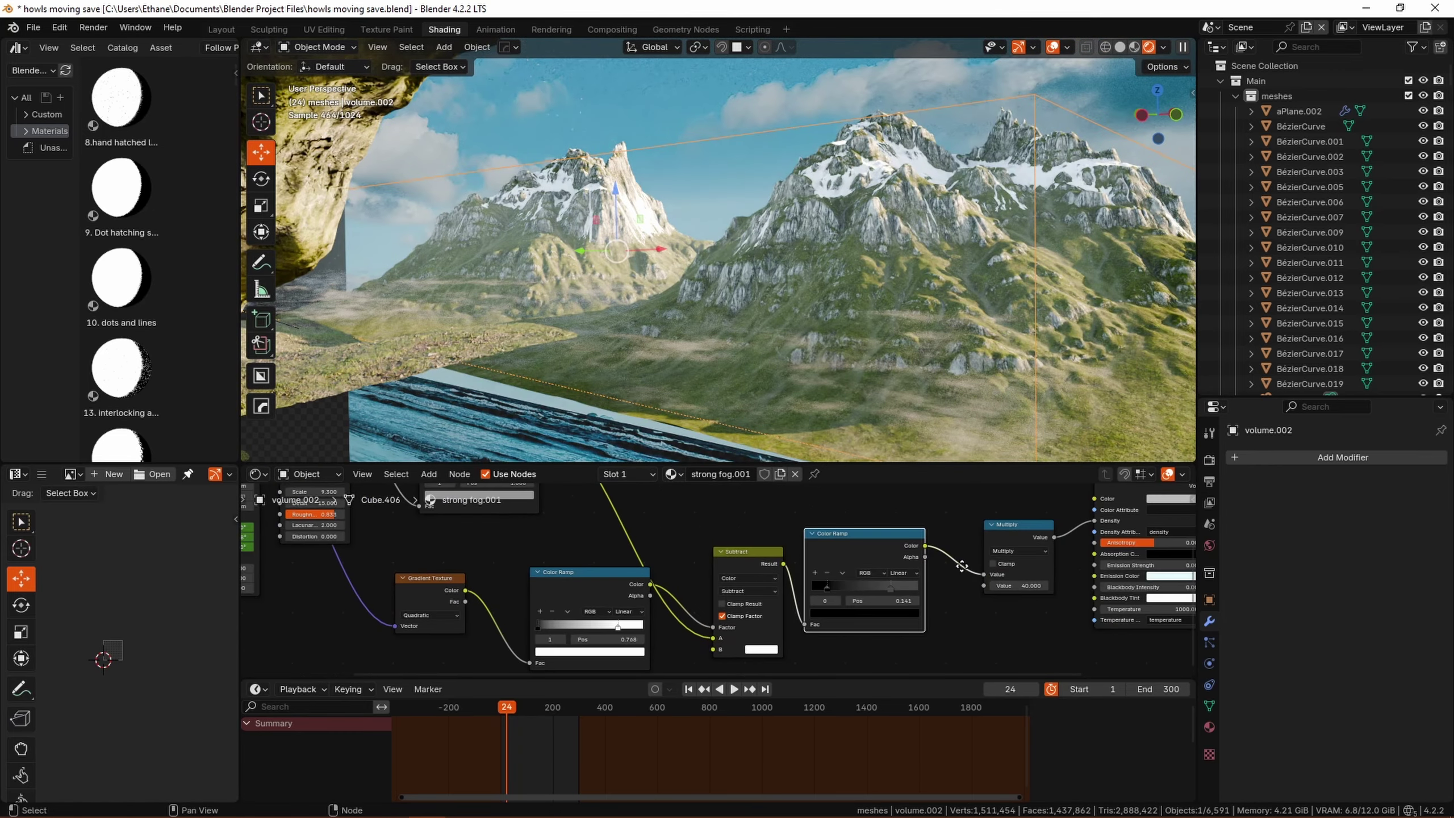
{"action": "middle_click_drag", "start_coordinate": [962, 566], "coordinate": [708, 590]}
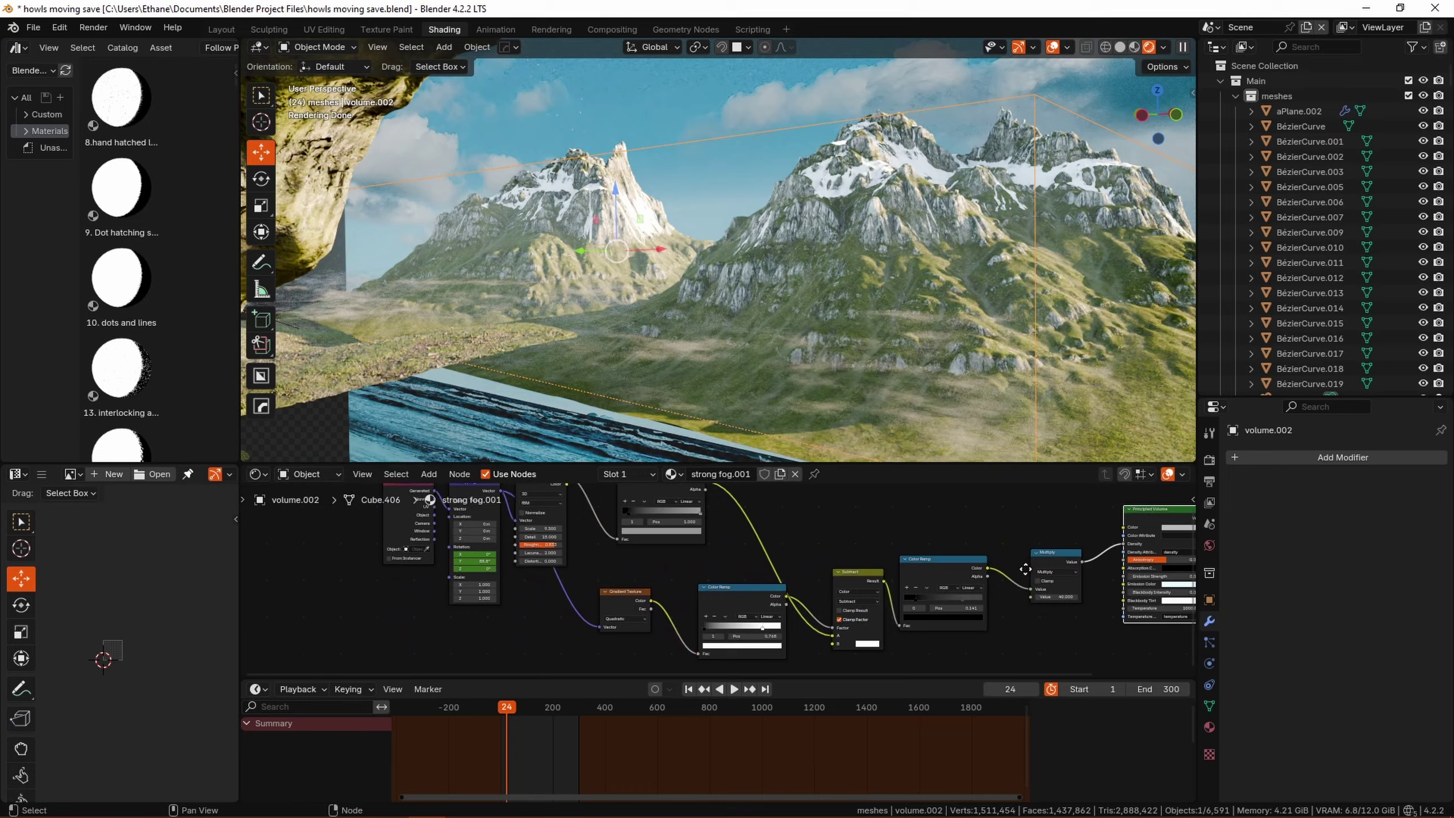
{"action": "scroll", "coordinate": [715, 612], "scroll_direction": "up", "scroll_amount": 2}
{"action": "scroll", "coordinate": [717, 578], "scroll_direction": "down", "scroll_amount": 2}
{"action": "middle_click_drag", "start_coordinate": [842, 605], "coordinate": [728, 593]}
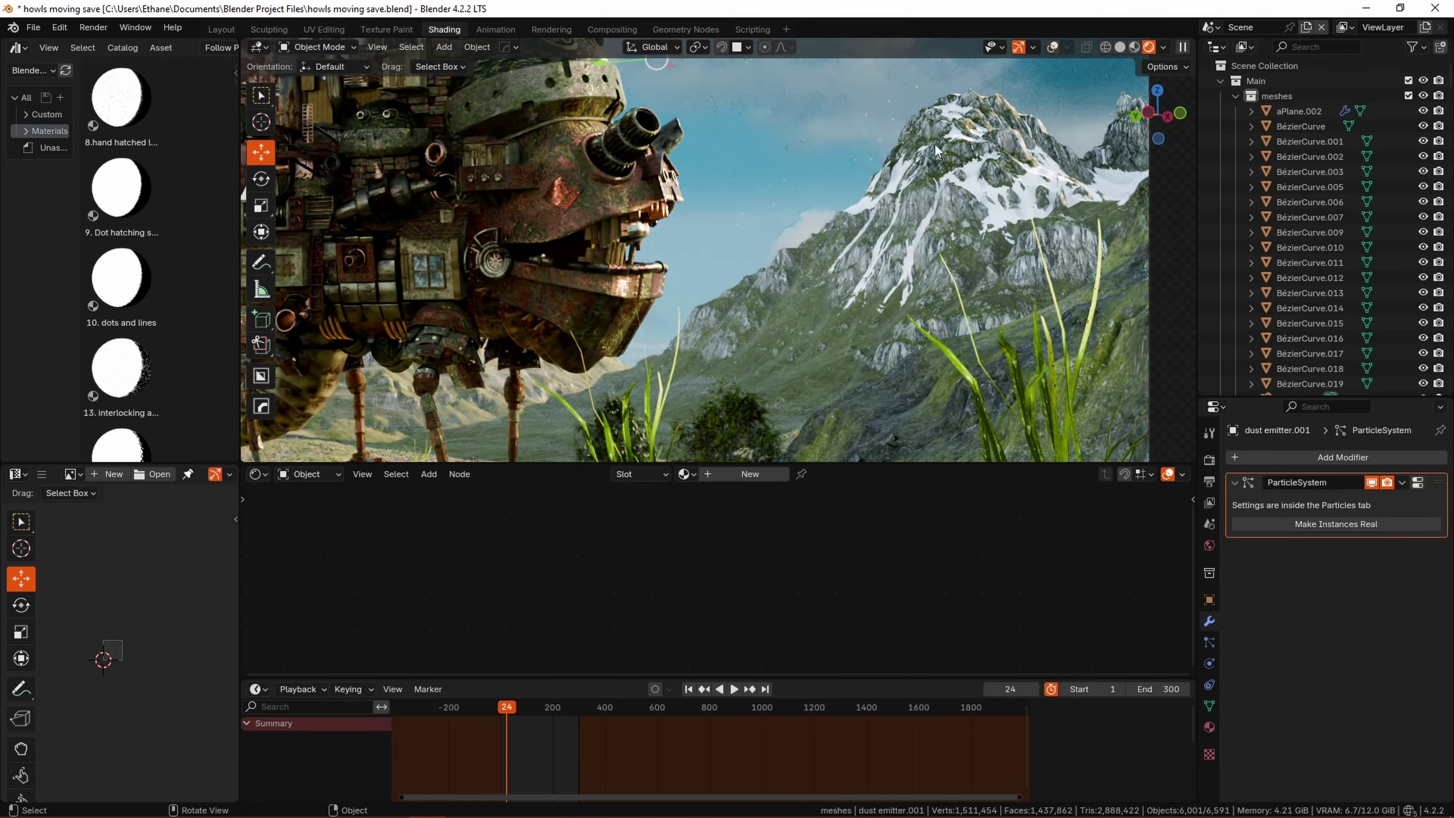
- Inspect how the fog covers the snowy mountain from its peak down to the valley behind the castle
{"action": "scroll", "coordinate": [935, 150], "scroll_direction": "up", "scroll_amount": 3}
{"action": "middle_click_drag", "start_coordinate": [975, 162], "coordinate": [721, 361], "text": "shift"}
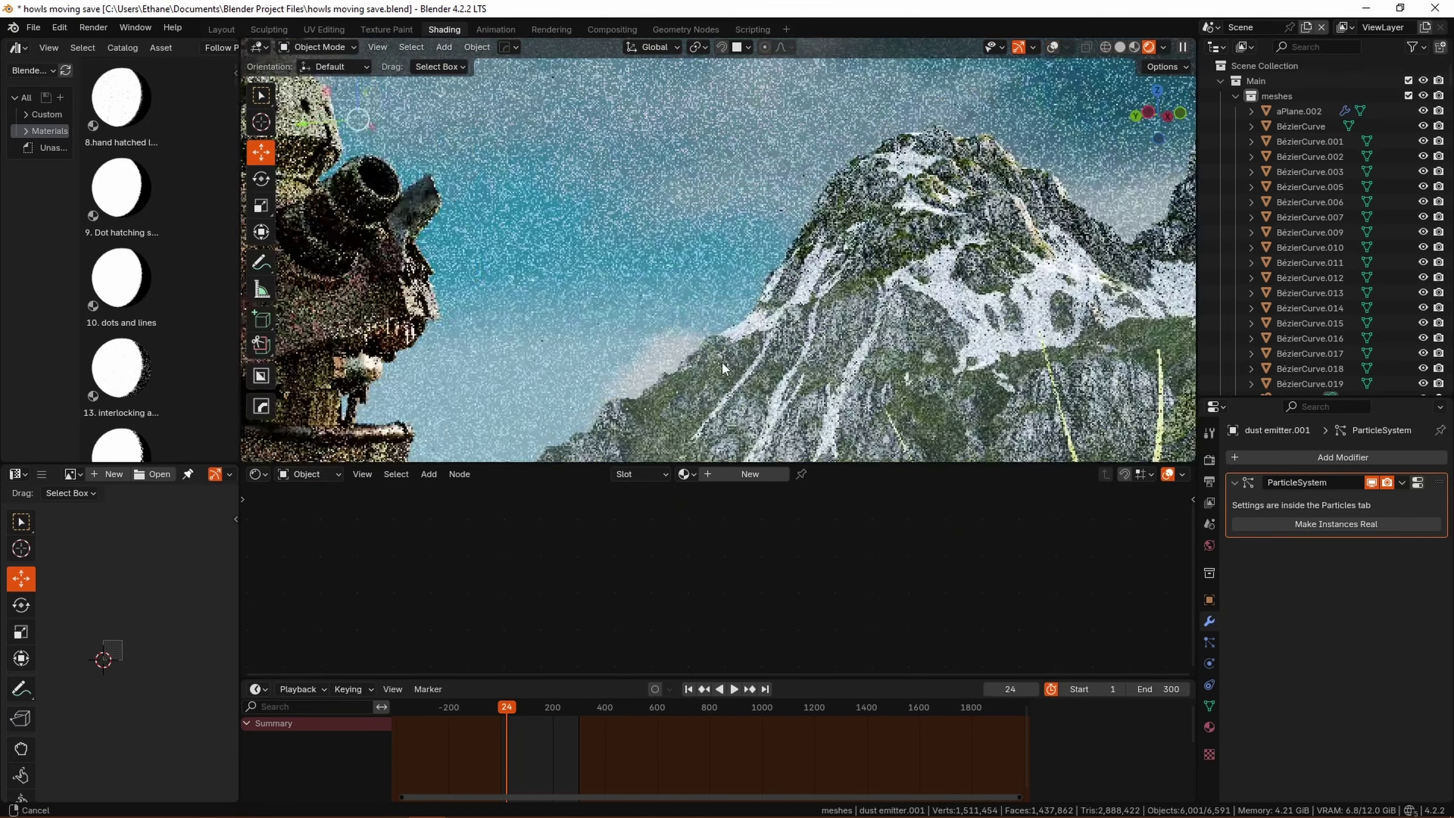
{"action": "scroll", "coordinate": [722, 361], "scroll_direction": "up", "scroll_amount": 2}
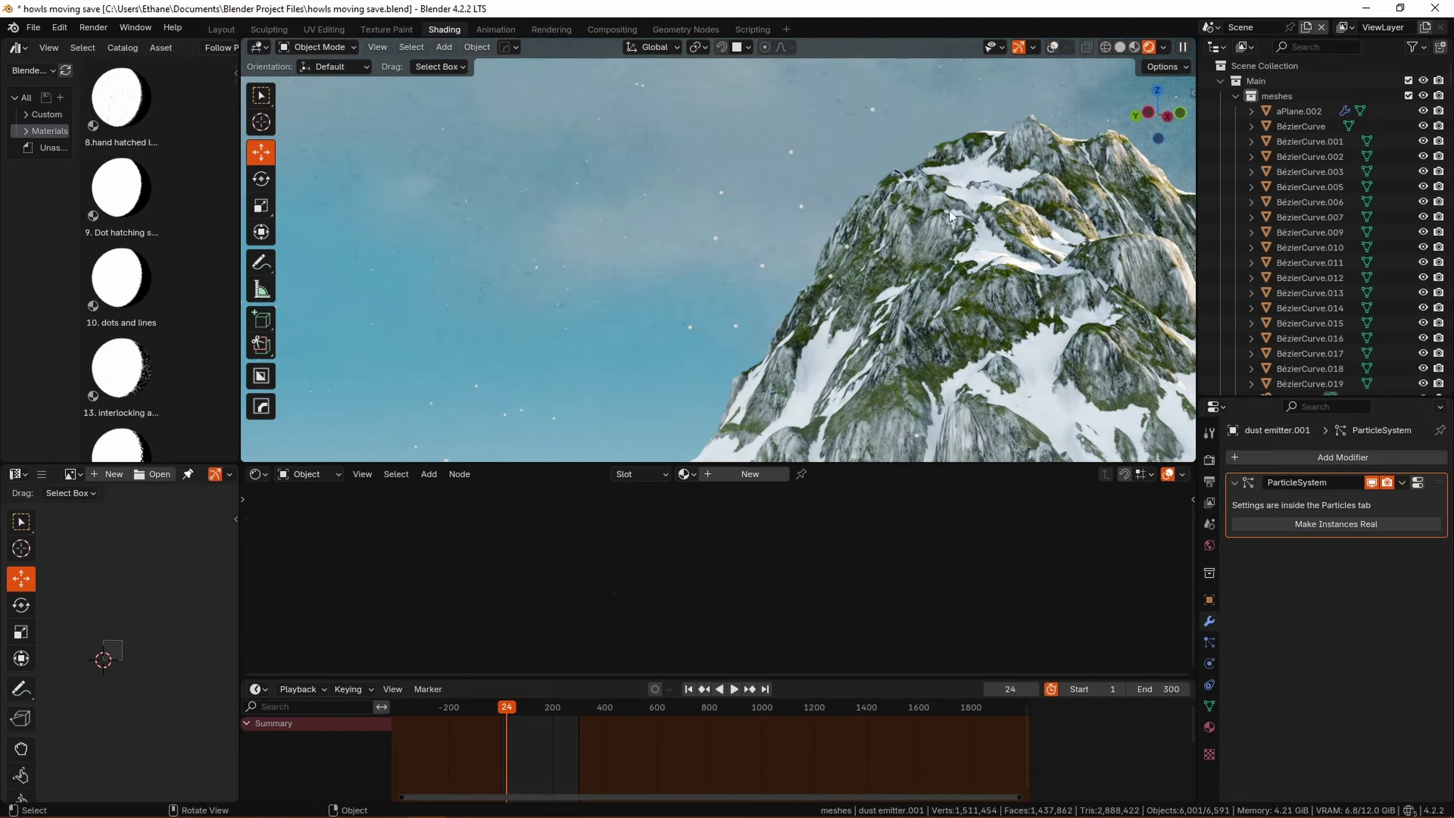
{"action": "scroll", "coordinate": [945, 276], "scroll_direction": "down", "scroll_amount": 4}
{"action": "middle_click_drag", "start_coordinate": [948, 287], "coordinate": [975, 90], "text": "shift"}
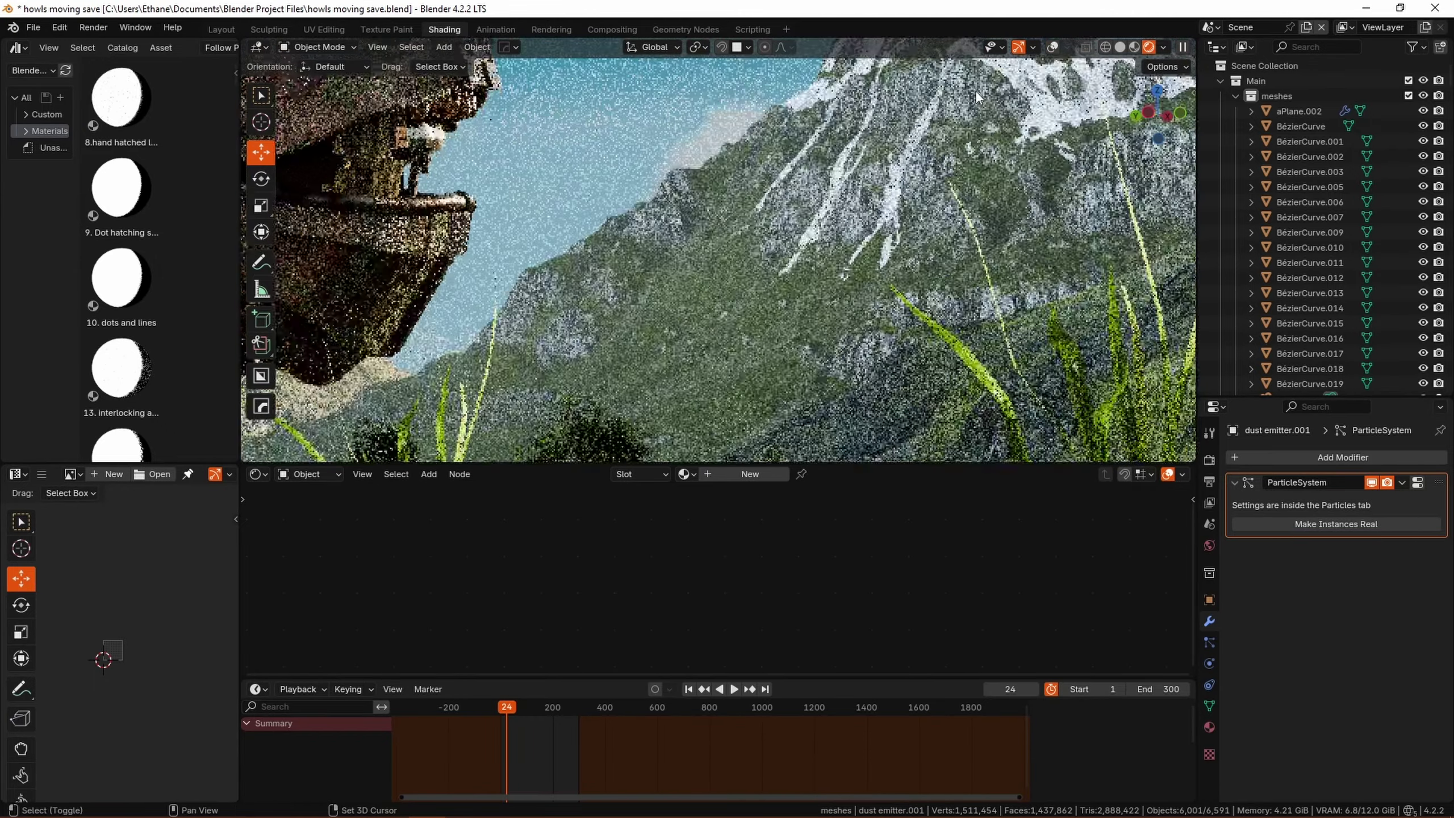
{"action": "mouse_move", "coordinate": [532, 435]}
{"action": "middle_mouse_down", "text": "shift"}
{"action": "mouse_move", "coordinate": [793, 315]}
{"action": "mouse_move", "coordinate": [768, 286]}
{"action": "mouse_move", "coordinate": [753, 303]}
{"action": "mouse_move", "coordinate": [714, 292]}
{"action": "mouse_move", "coordinate": [917, 361]}
{"action": "mouse_move", "coordinate": [939, 361]}
{"action": "mouse_move", "coordinate": [943, 339]}
{"action": "mouse_move", "coordinate": [984, 399]}
{"action": "mouse_move", "coordinate": [962, 425]}
{"action": "middle_mouse_up", "text": "shift"}
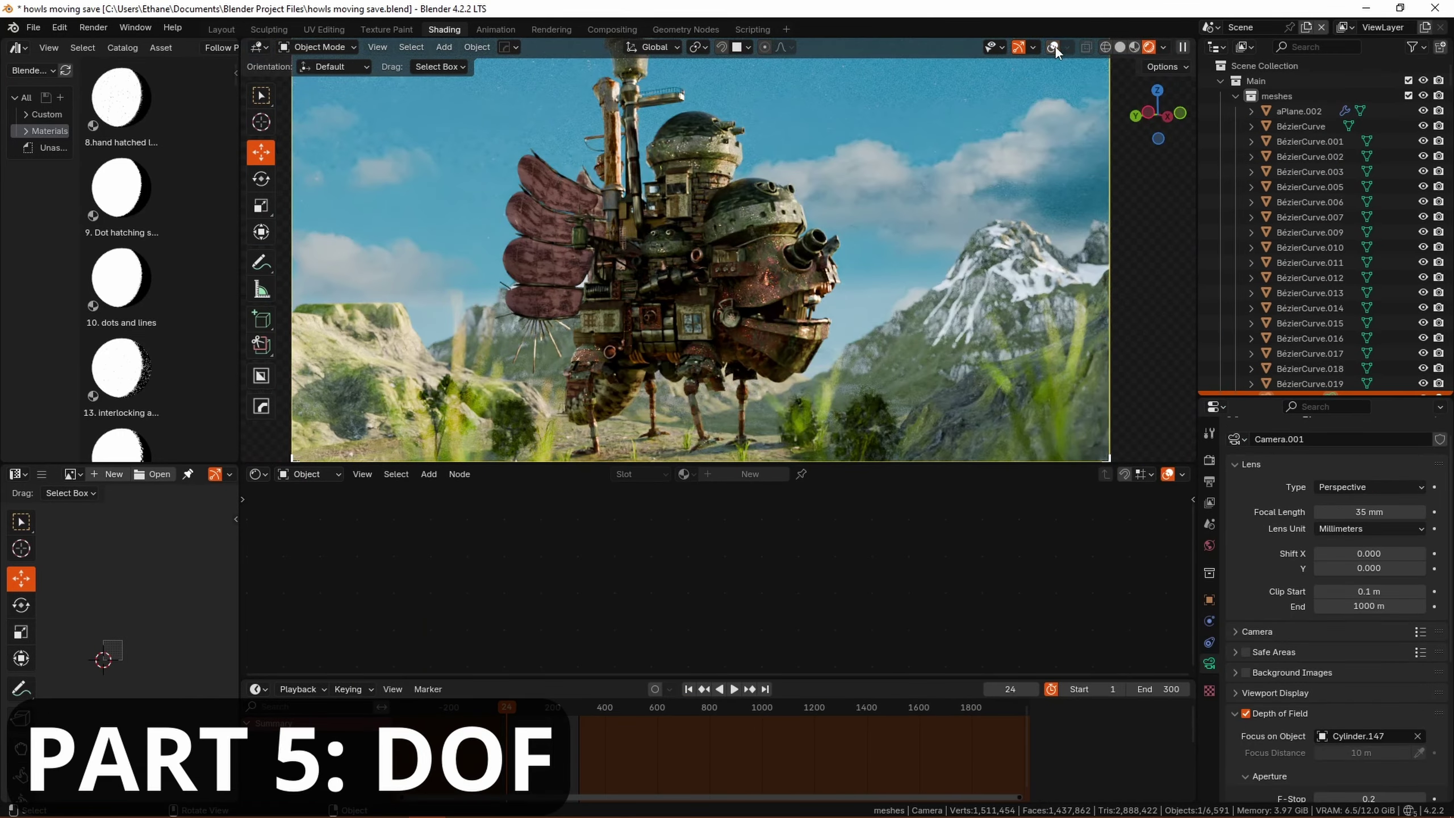
- Set the camera's depth of field F-Stop to 0.4 and enlarge the 3D viewport
{"action": "scroll", "coordinate": [1404, 743], "scroll_direction": "down", "scroll_amount": 5}
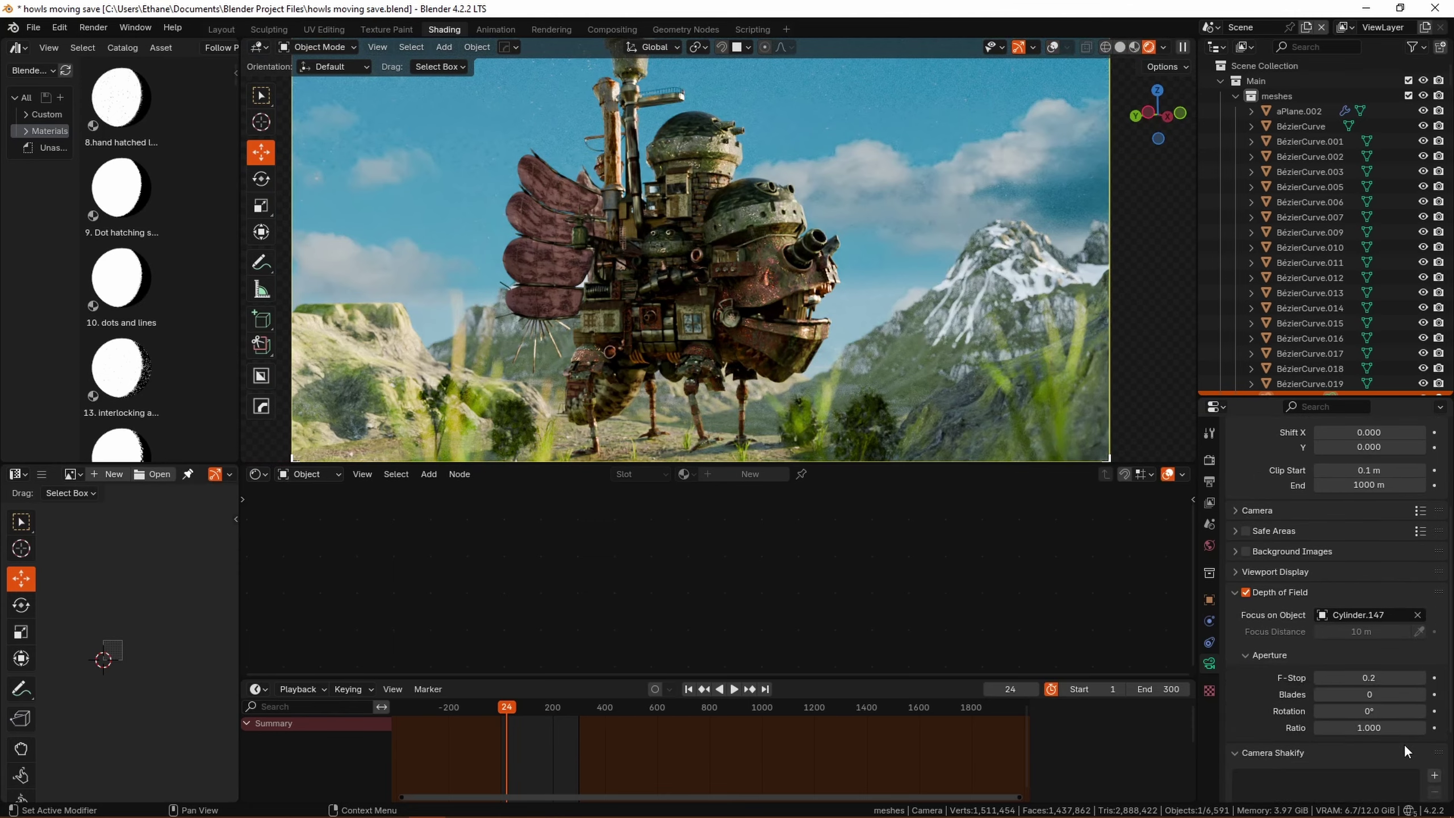
{"action": "left_click", "coordinate": [1422, 683]}
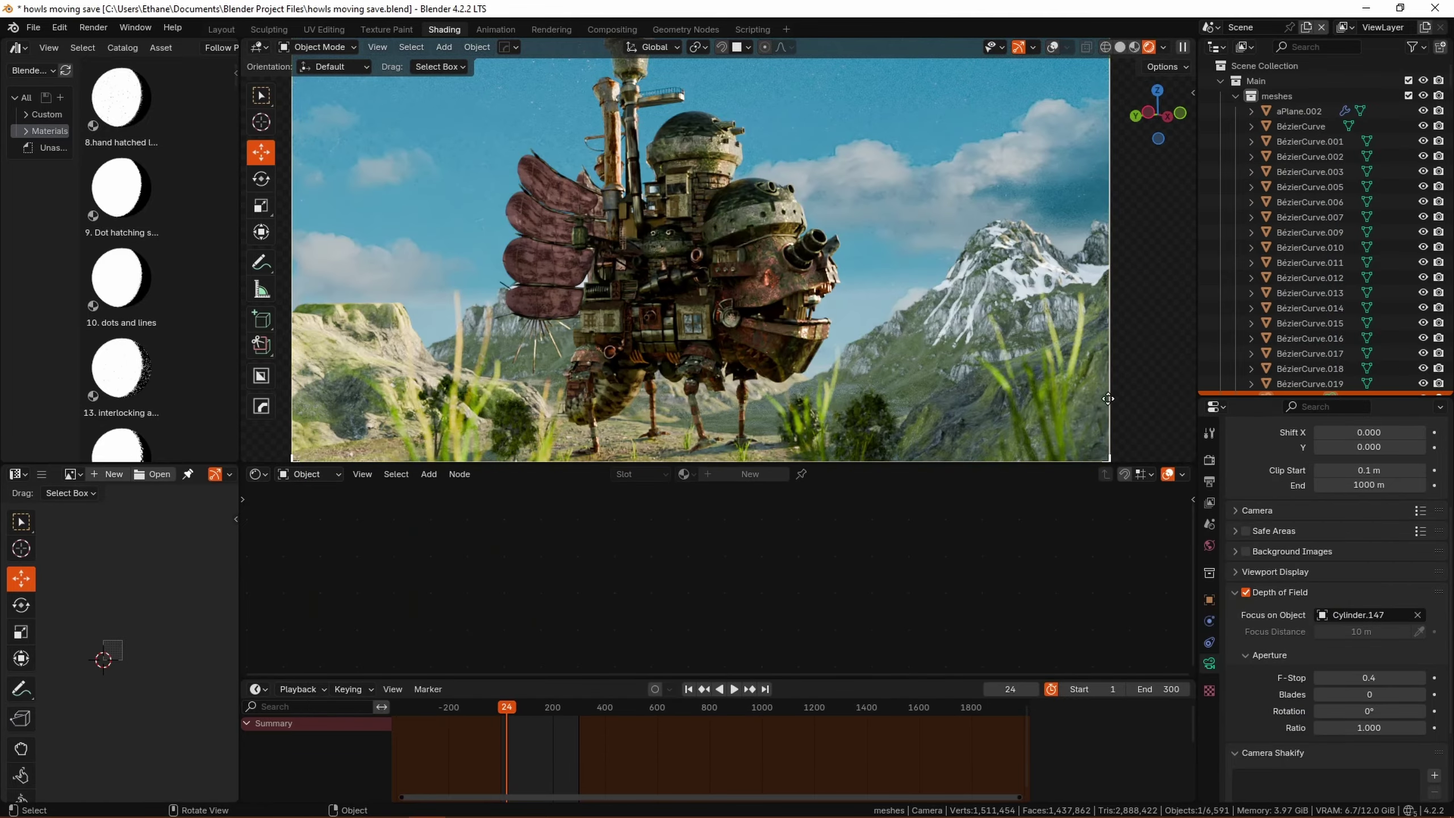
{"action": "middle_click_drag", "start_coordinate": [1081, 389], "coordinate": [1121, 422], "text": "shift"}
{"action": "scroll", "coordinate": [1120, 423], "scroll_direction": "up", "scroll_amount": 2}
{"action": "middle_click_drag", "start_coordinate": [1008, 366], "coordinate": [779, 273], "text": "shift"}
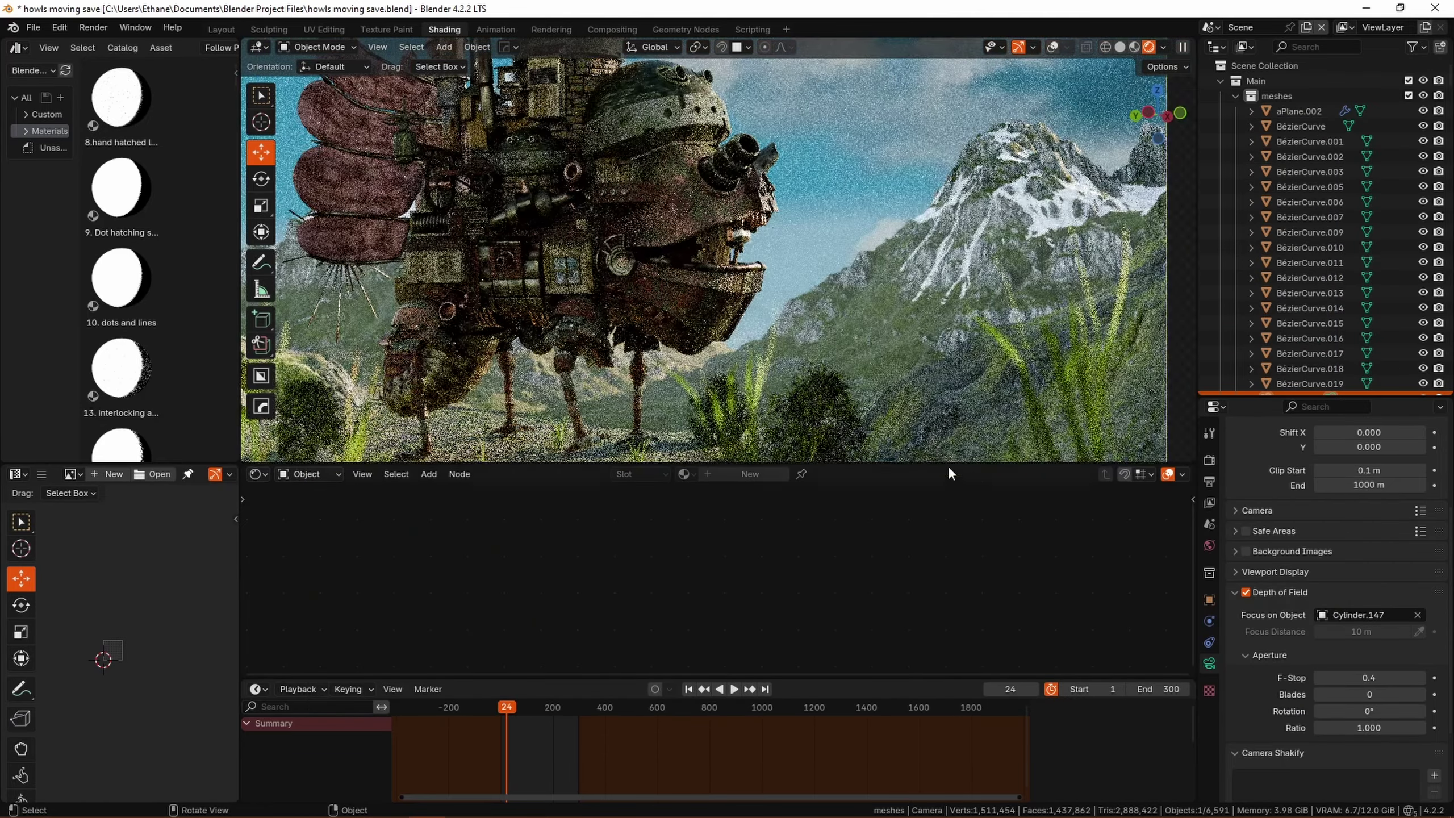
{"action": "left_click_drag", "start_coordinate": [949, 463], "coordinate": [951, 619]}
{"action": "scroll", "coordinate": [957, 485], "scroll_direction": "up", "scroll_amount": 4}
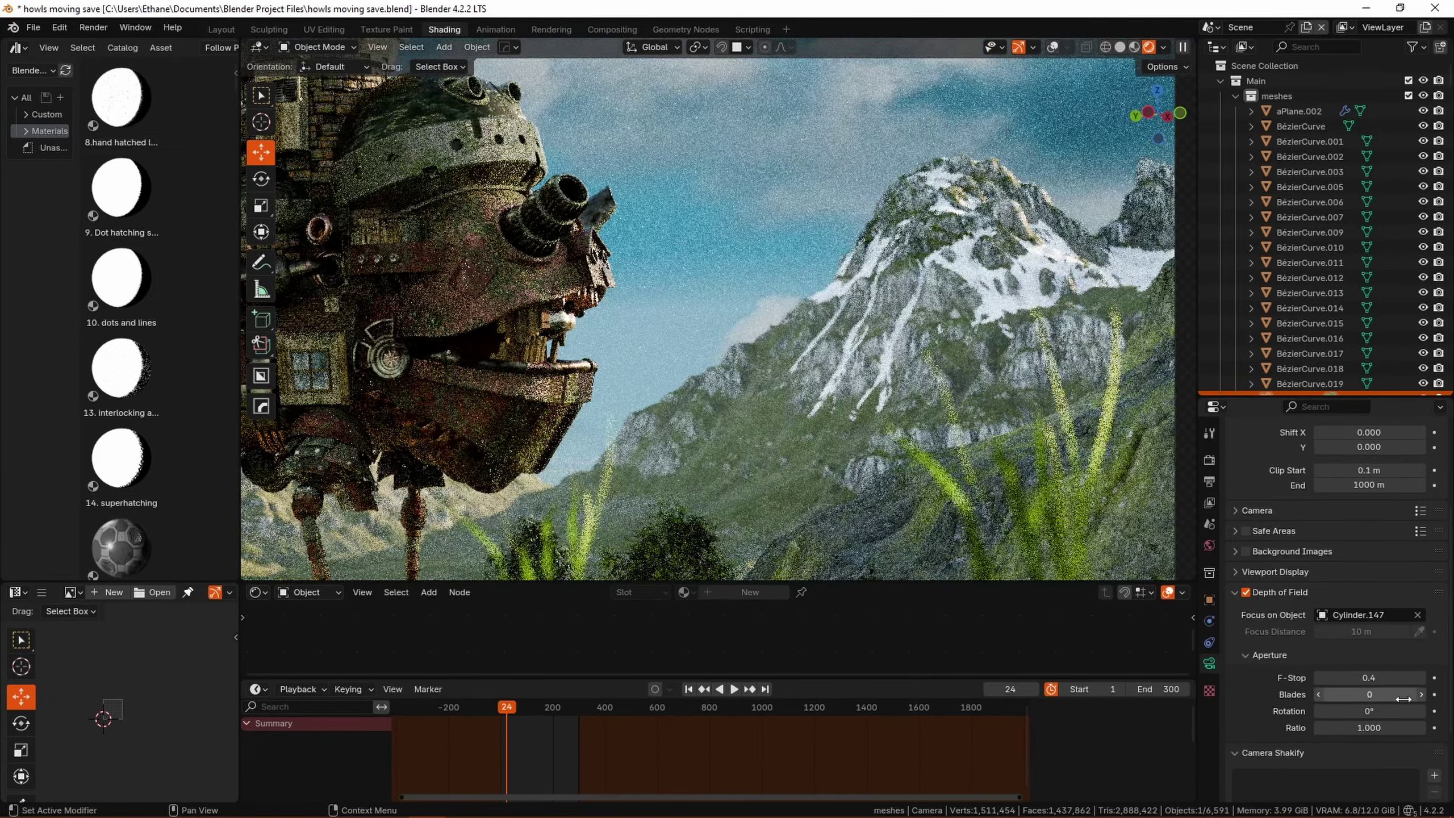
- Try an F-Stop of 0.1 on the camera and check the blur across the whole scene
{"action": "left_click_drag", "start_coordinate": [1388, 679], "coordinate": [1364, 680]}
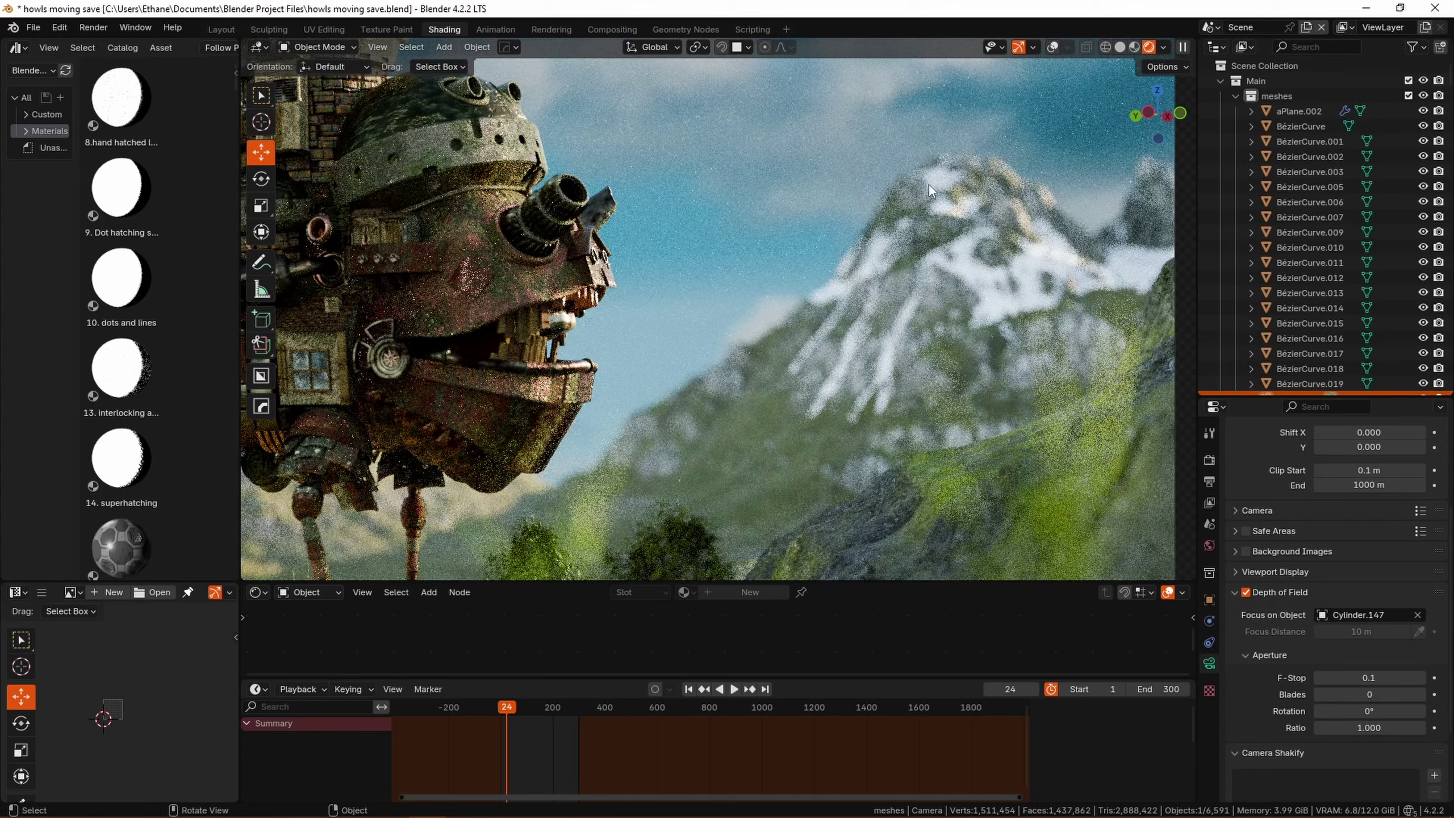
{"action": "scroll", "coordinate": [997, 341], "scroll_direction": "down", "scroll_amount": 4}
{"action": "middle_click_drag", "start_coordinate": [850, 418], "coordinate": [1030, 462], "text": "shift"}
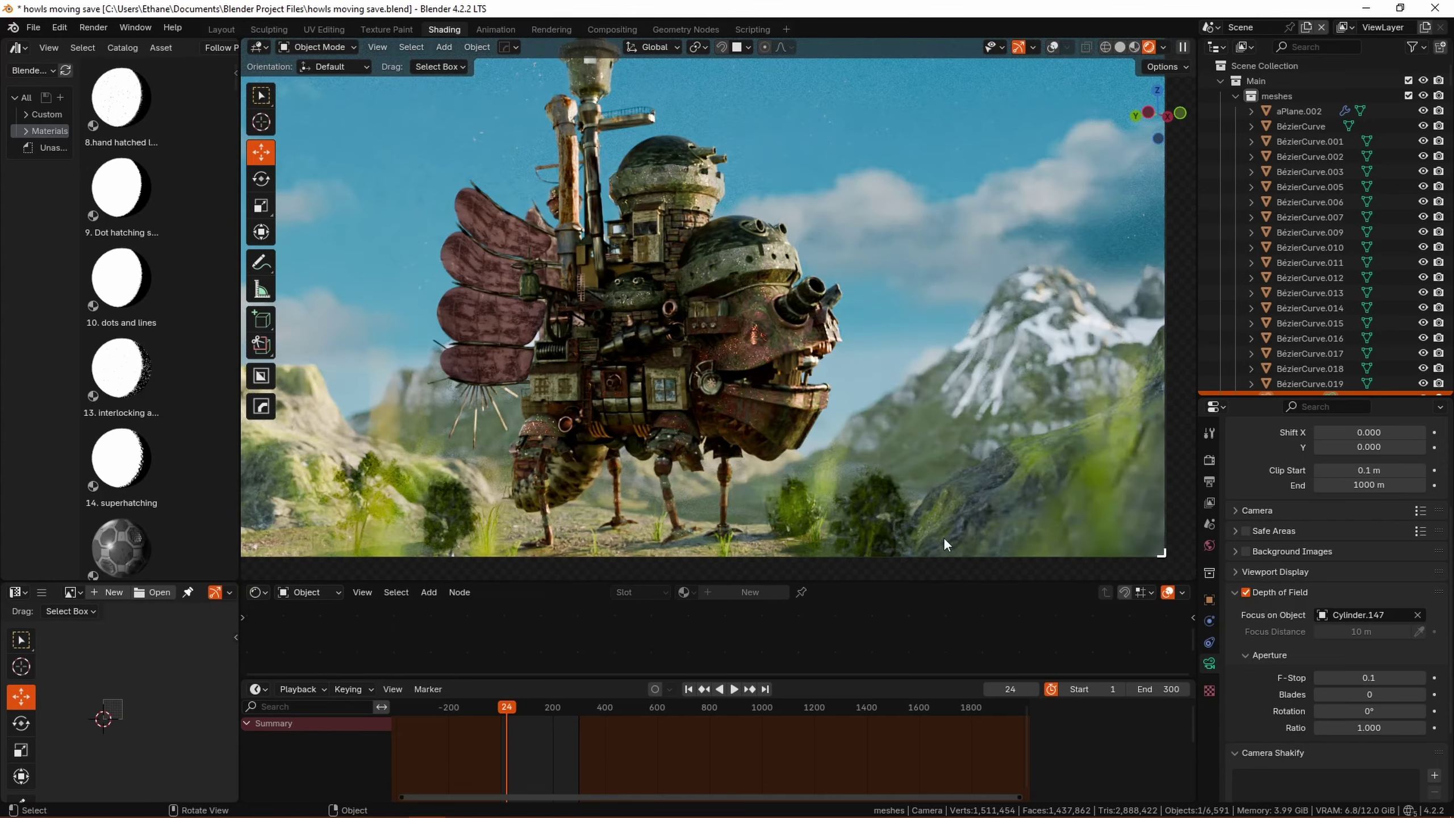
- Try an F-Stop of 1.5 on the camera and check the sharpness of the mountain peak
{"action": "type", "text": "1.5"}
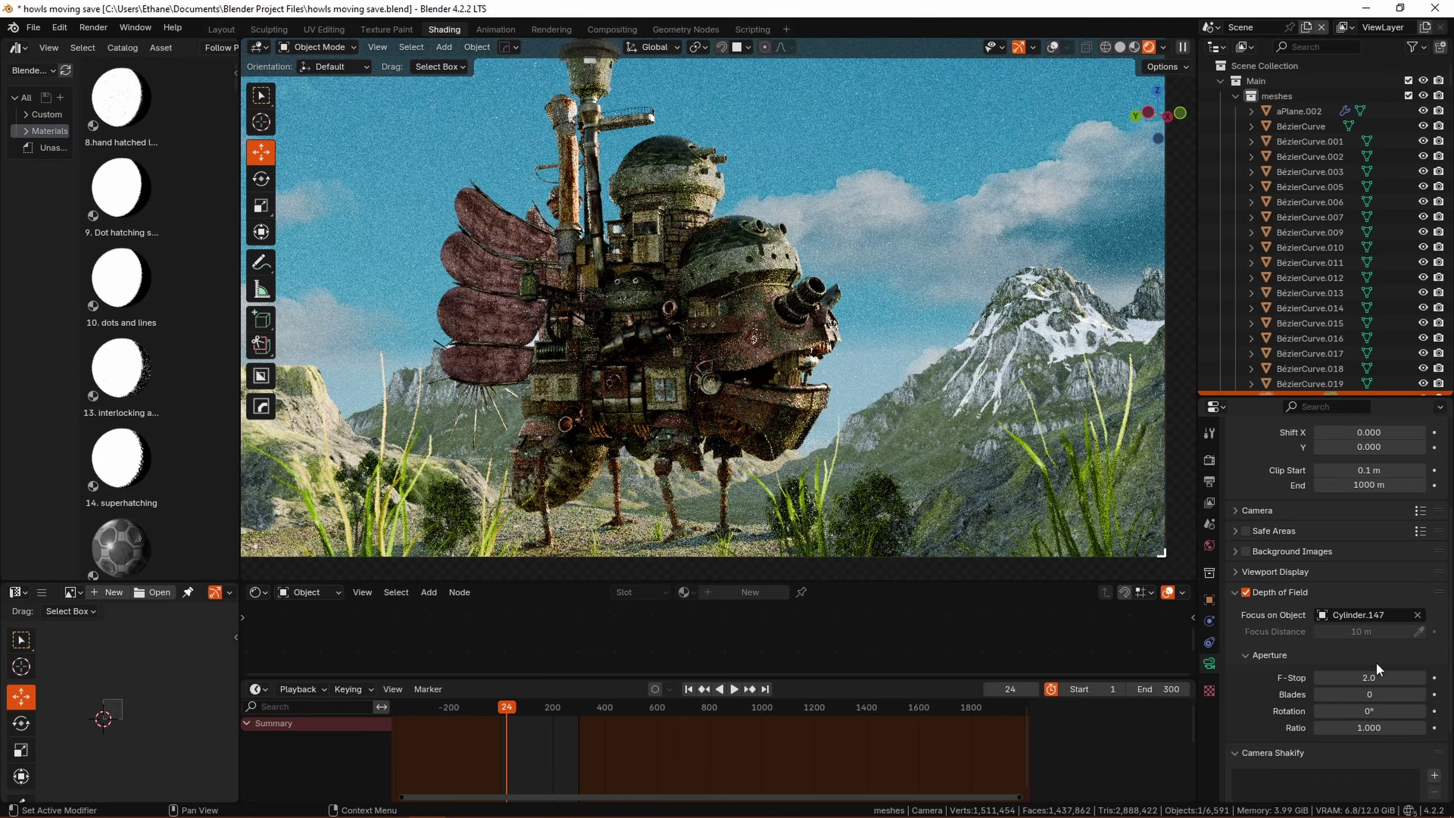
{"action": "key", "text": "Return"}
{"action": "scroll", "coordinate": [893, 363], "scroll_direction": "up", "scroll_amount": 3}
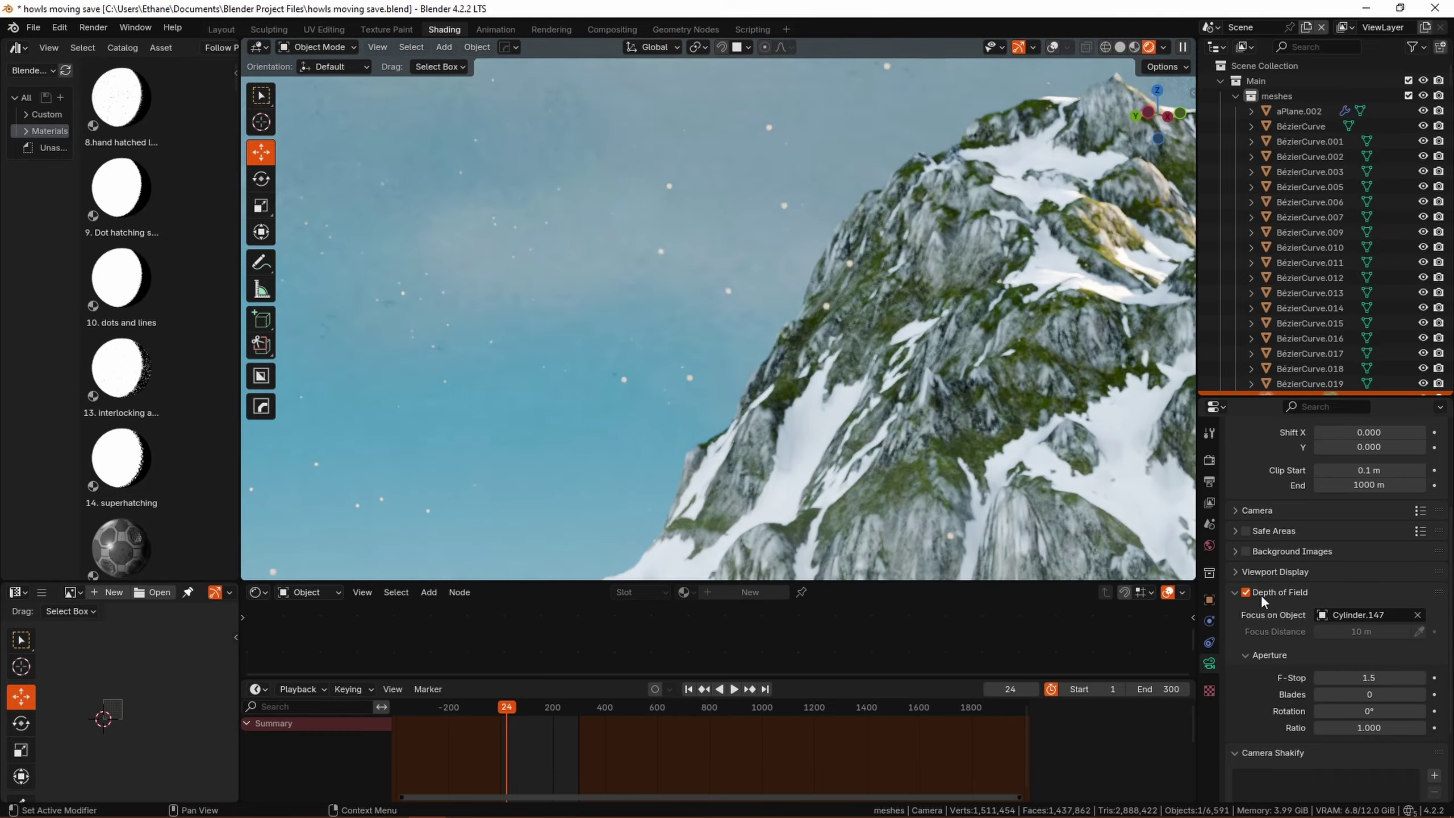
{"action": "key", "text": "KP_0"}
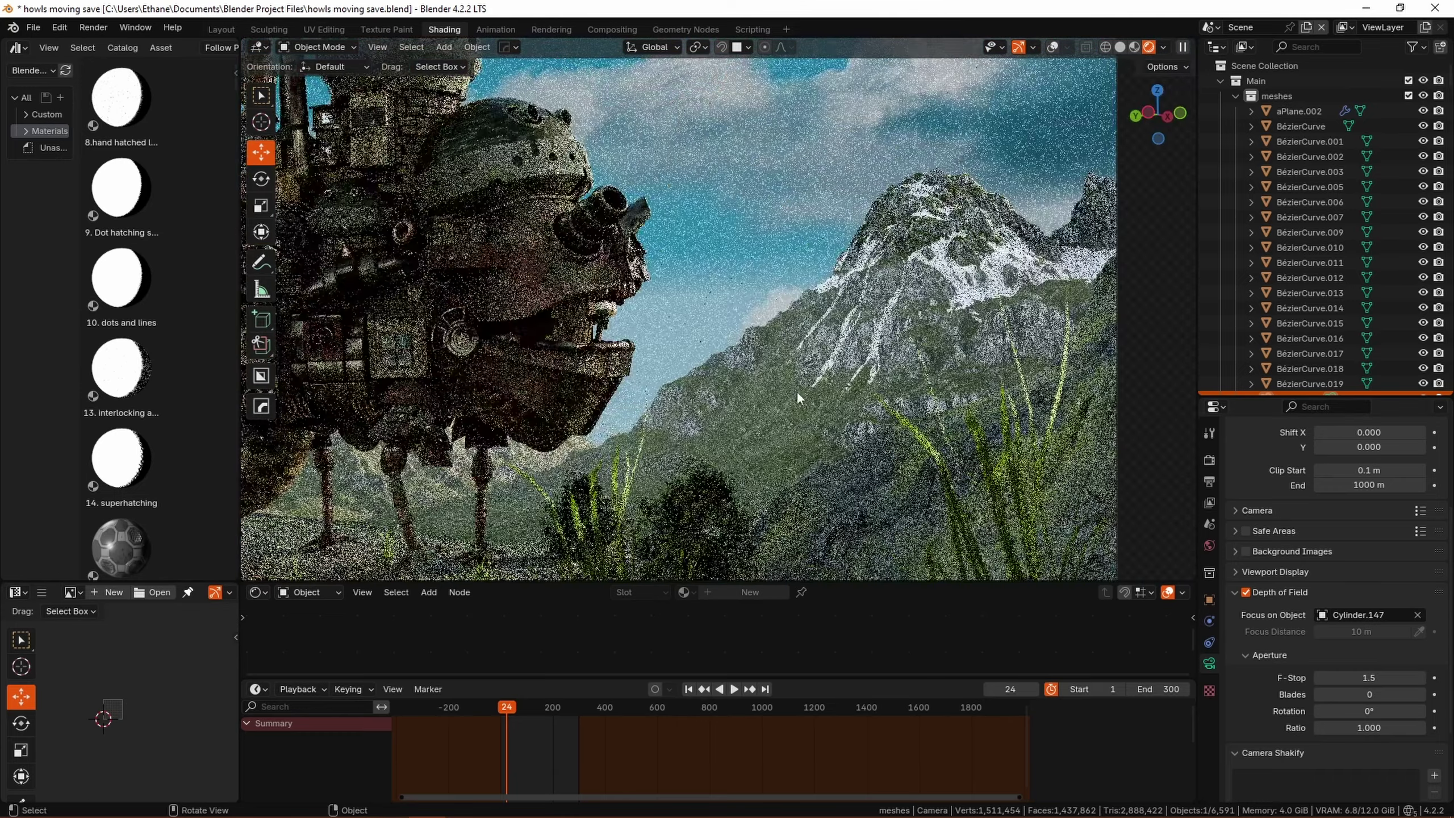
- Inspect the sharpness of the foreground grass and the bushes beside the castle
{"action": "scroll", "coordinate": [829, 390], "scroll_direction": "down", "scroll_amount": 3}
{"action": "middle_click_drag", "start_coordinate": [658, 385], "coordinate": [861, 423], "text": "shift"}
{"action": "scroll", "coordinate": [524, 506], "scroll_direction": "up", "scroll_amount": 5}
{"action": "middle_click_drag", "start_coordinate": [524, 506], "coordinate": [705, 406], "text": "shift"}
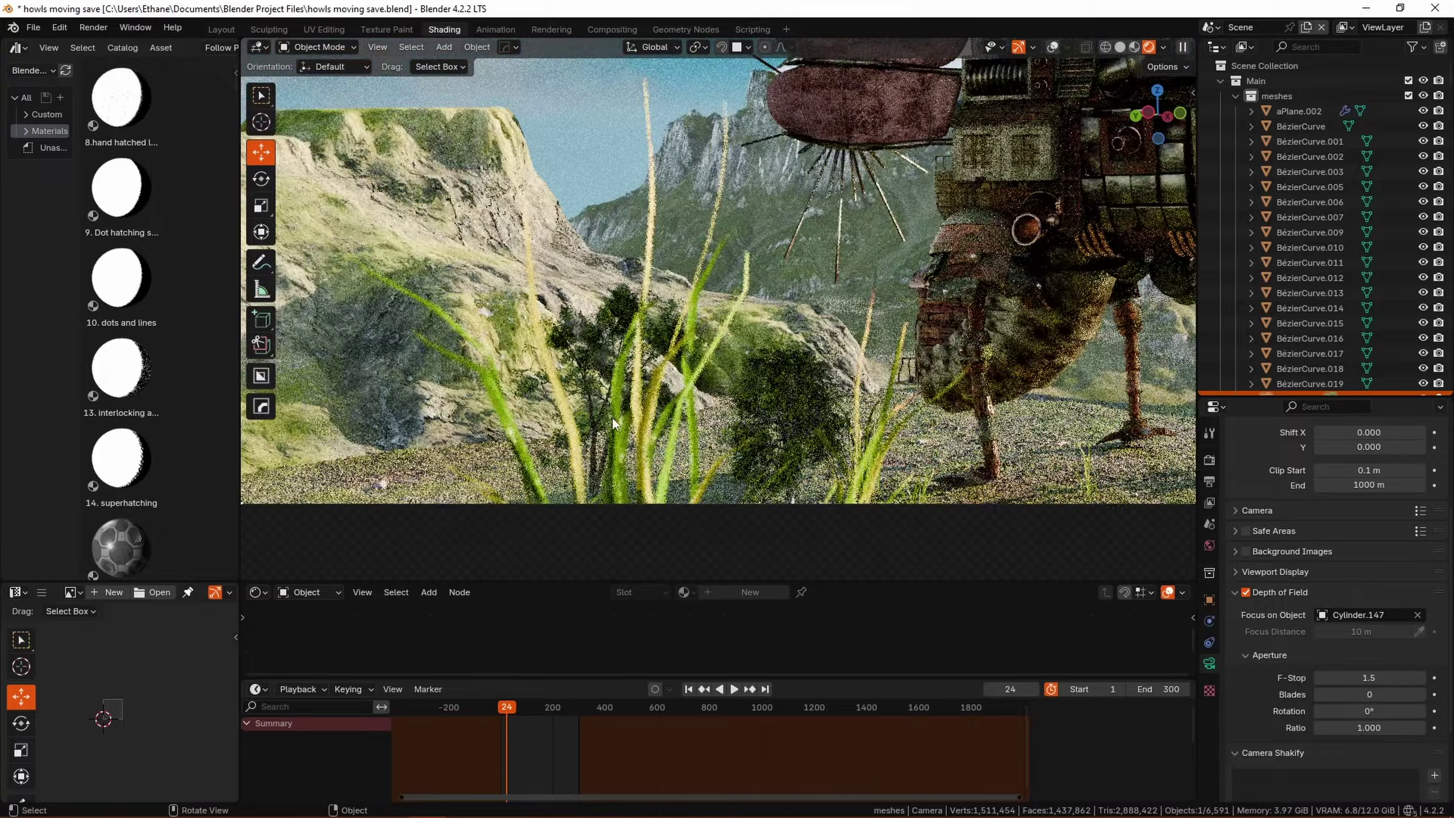
{"action": "scroll", "coordinate": [760, 429], "scroll_direction": "up", "scroll_amount": 3}
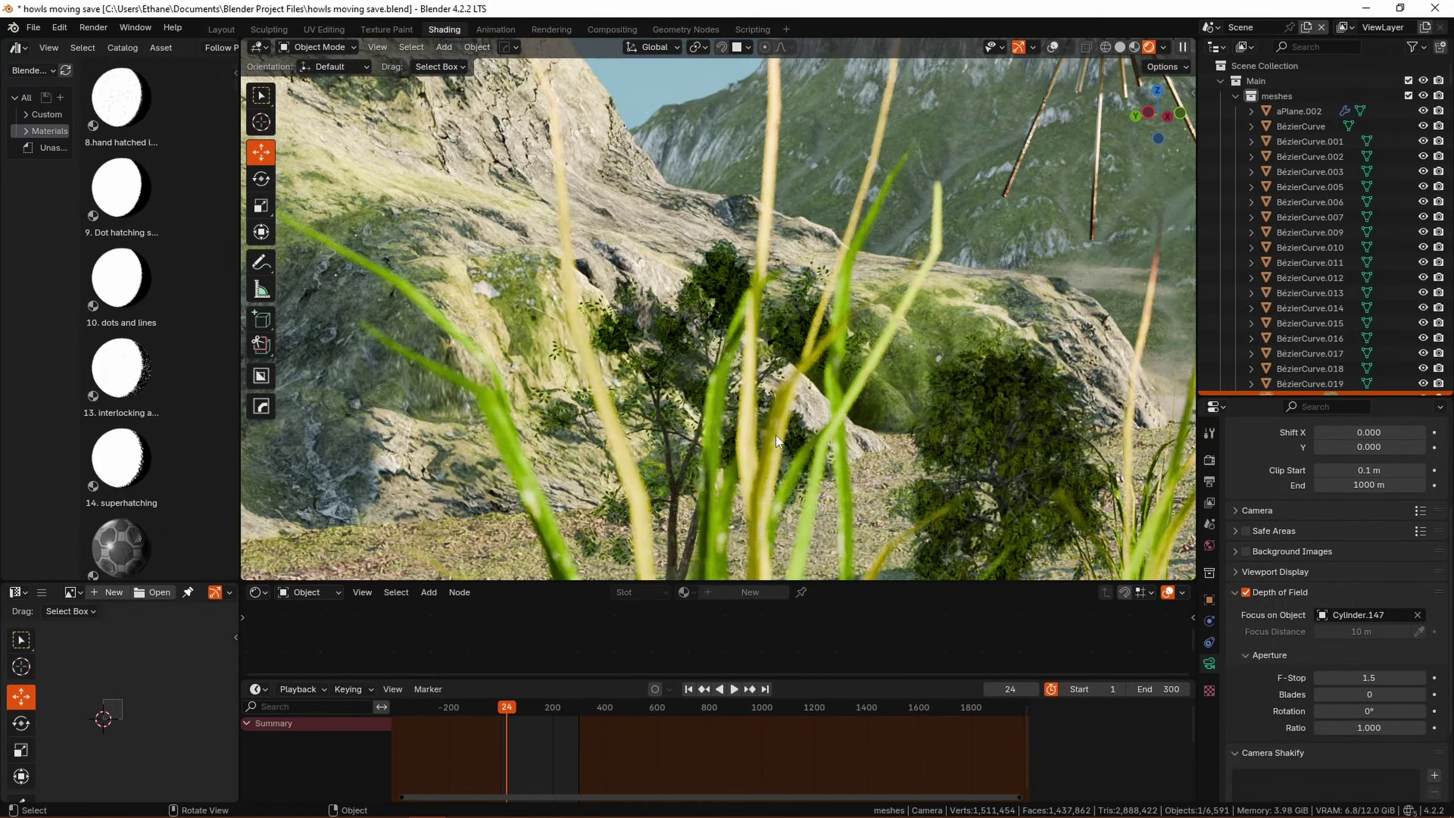
{"action": "key", "text": "KP_0"}
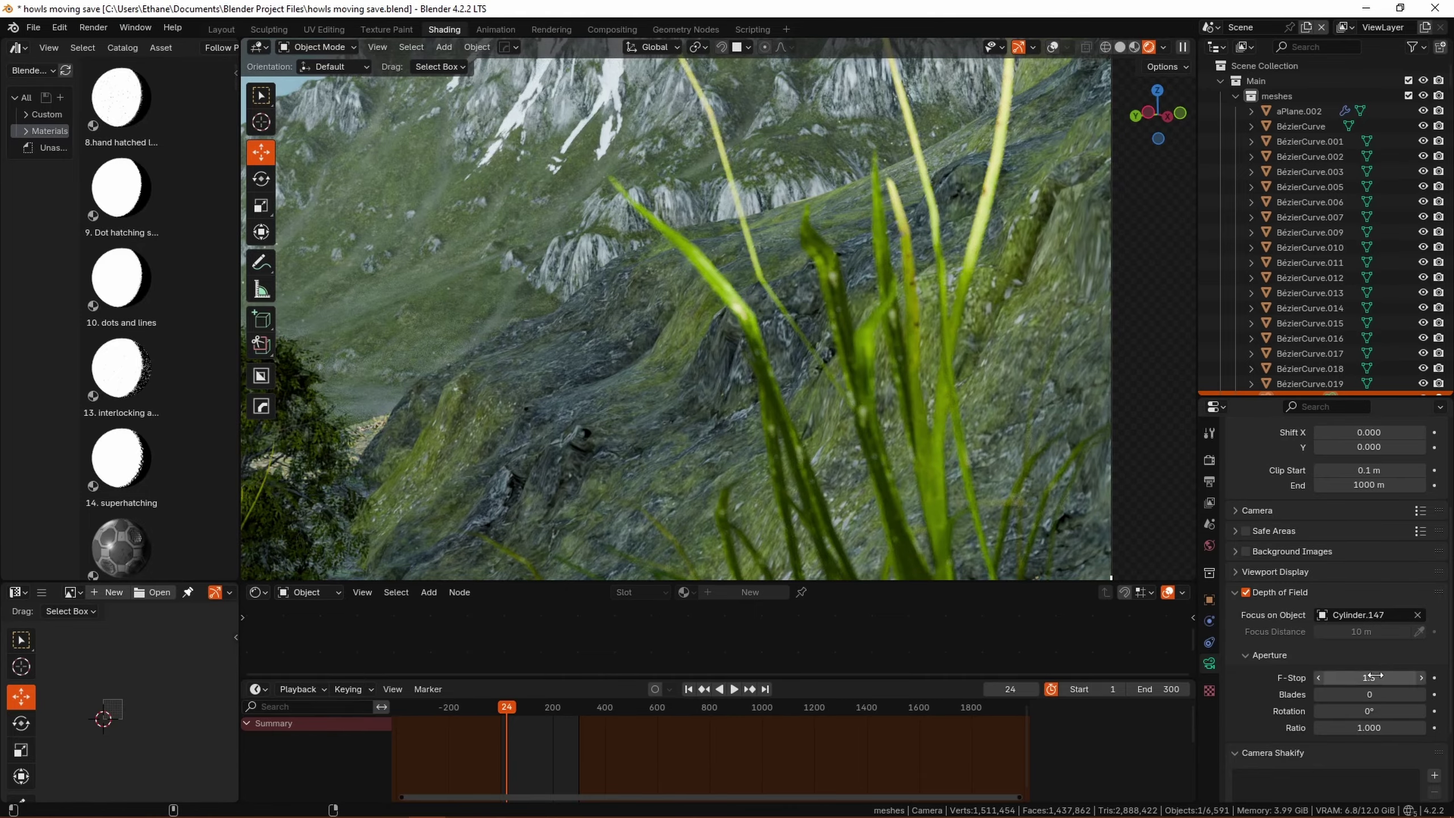
- Set the camera's F-Stop to 0.9, return to the camera view and save the file
{"action": "left_click_drag", "start_coordinate": [1375, 677], "coordinate": [1363, 677]}
{"action": "middle_click_drag", "start_coordinate": [916, 424], "coordinate": [956, 416]}
{"action": "key", "text": "KP_0"}
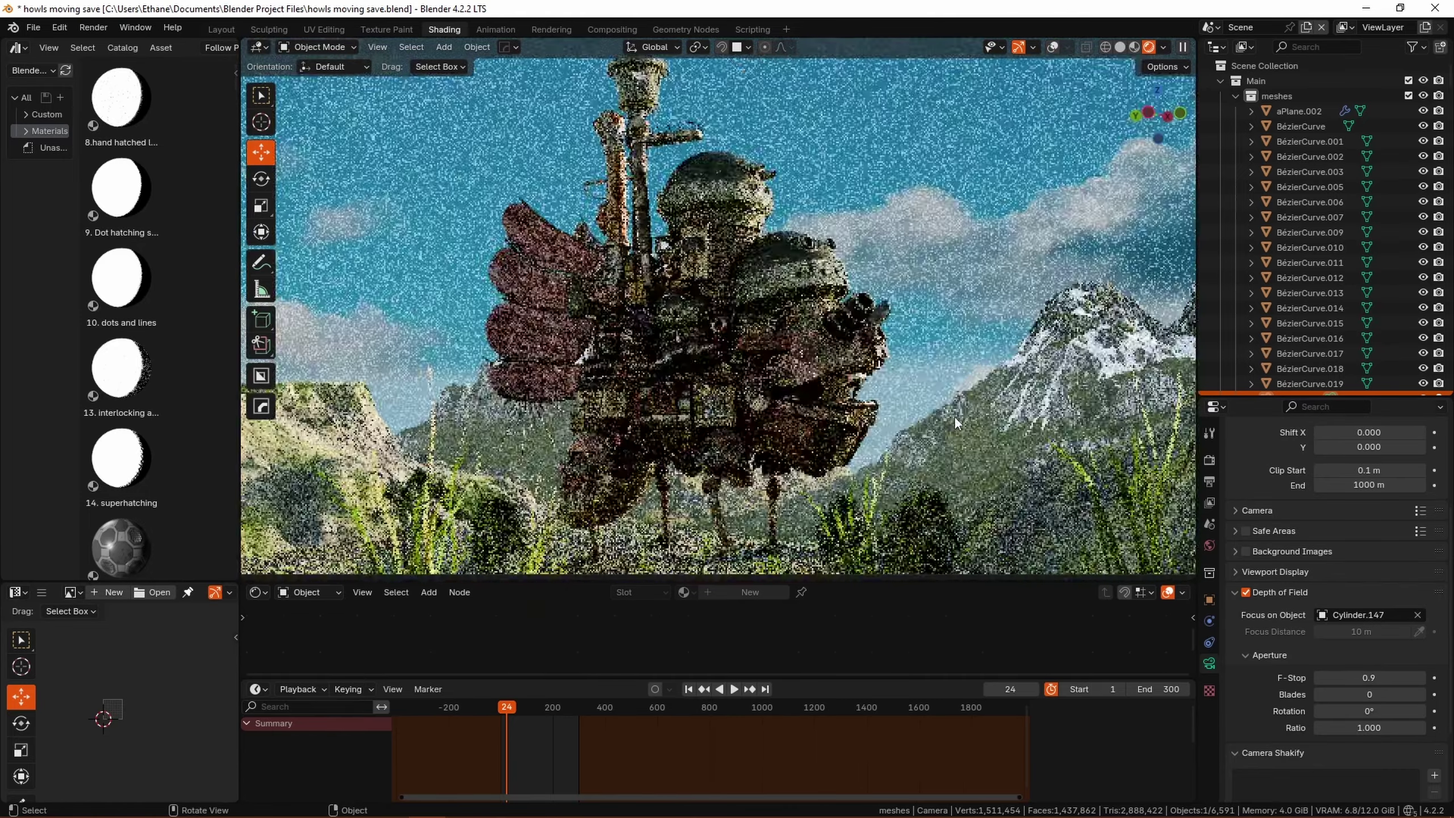
{"action": "key", "text": "KP_0"}
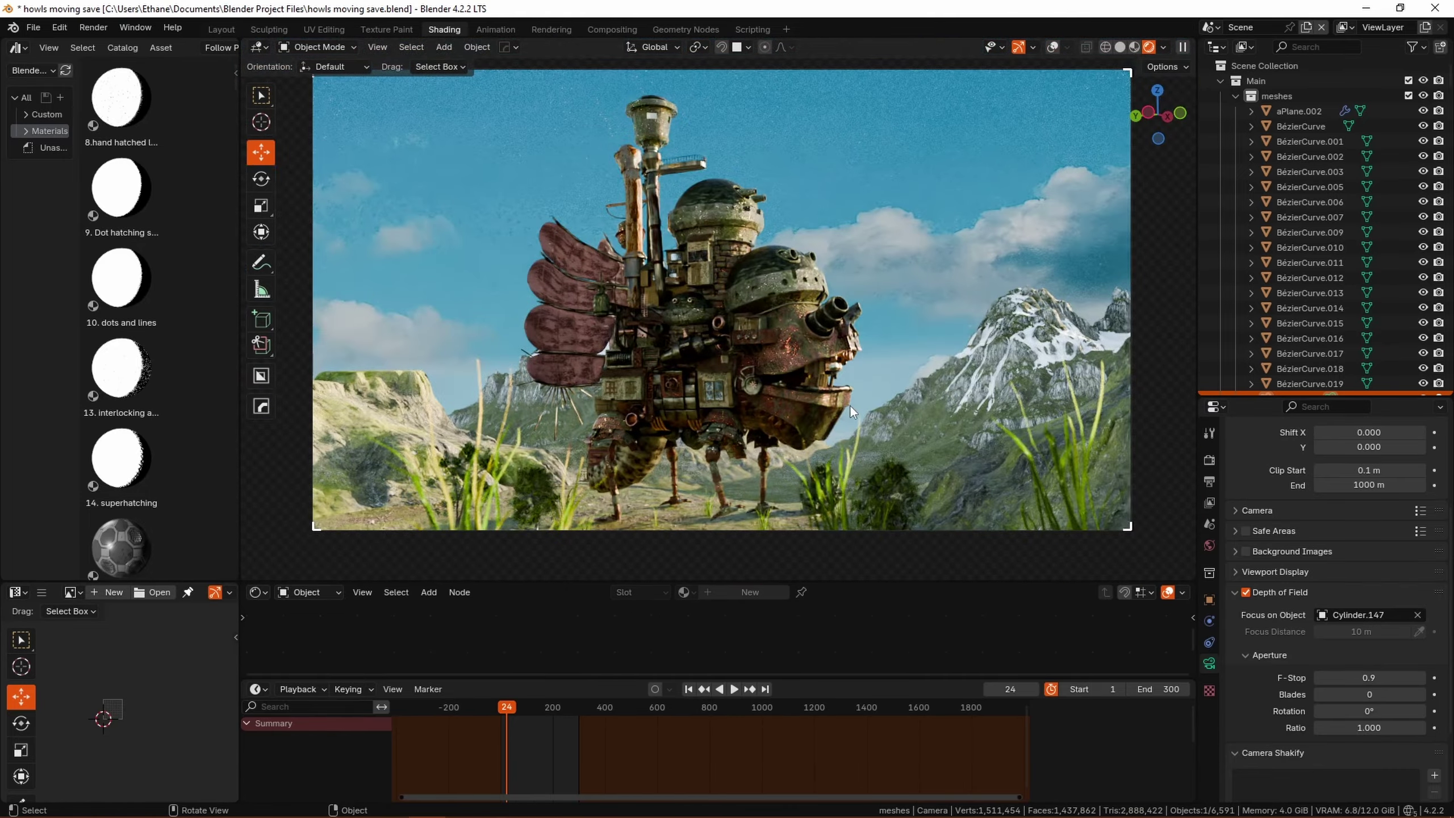
{"action": "key", "text": "ctrl+s"}
- Look at the mountain terrain and sky backdrop from outside the camera
{"action": "scroll", "coordinate": [893, 378], "scroll_direction": "down", "scroll_amount": 5}
{"action": "middle_click_drag", "start_coordinate": [850, 405], "coordinate": [788, 376]}
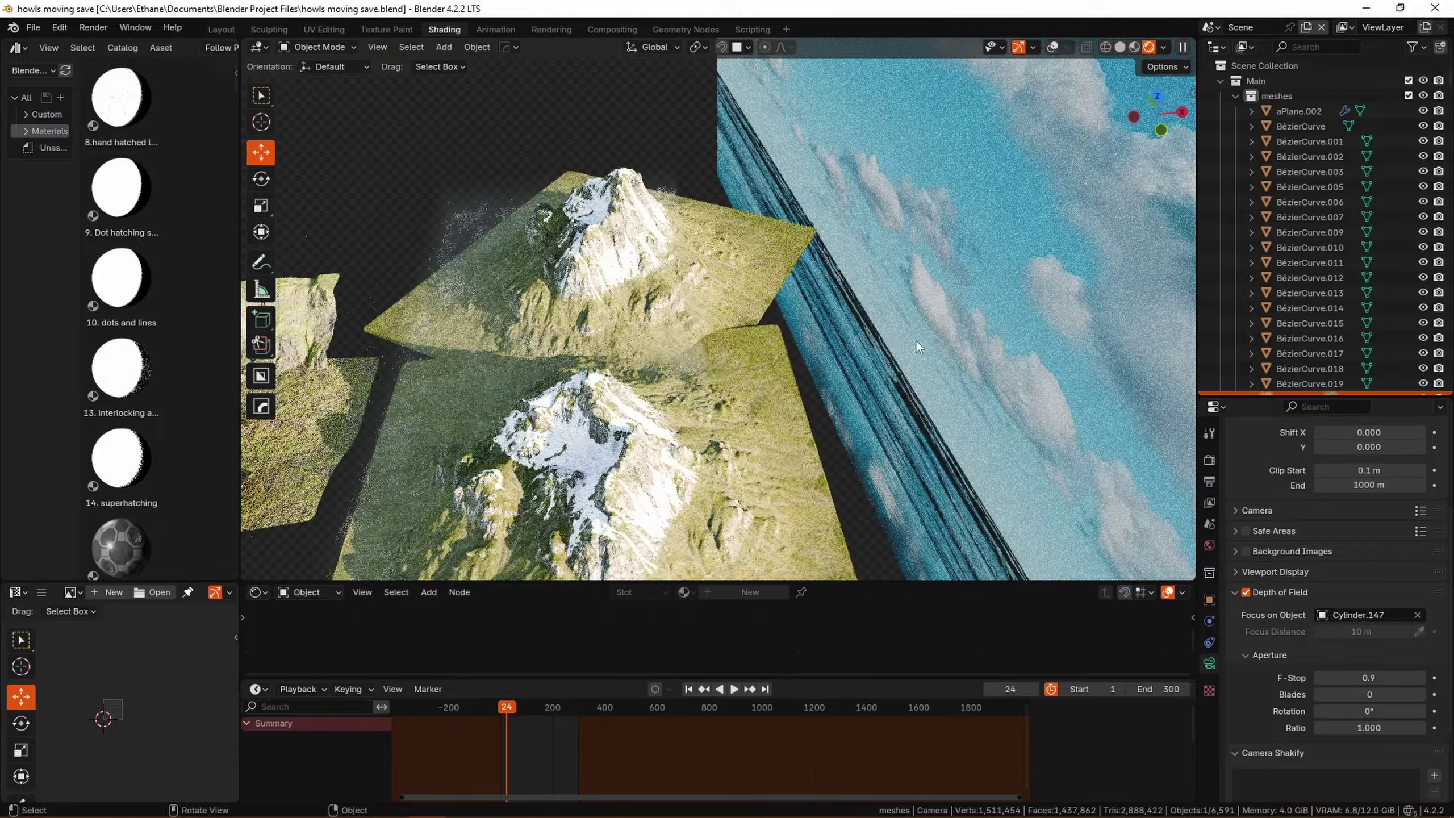
- Compare the mountain scene with the film stills of the castle, snowy peaks, trees and grassy slopes
{"action": "middle_click_drag", "start_coordinate": [915, 339], "coordinate": [951, 357]}
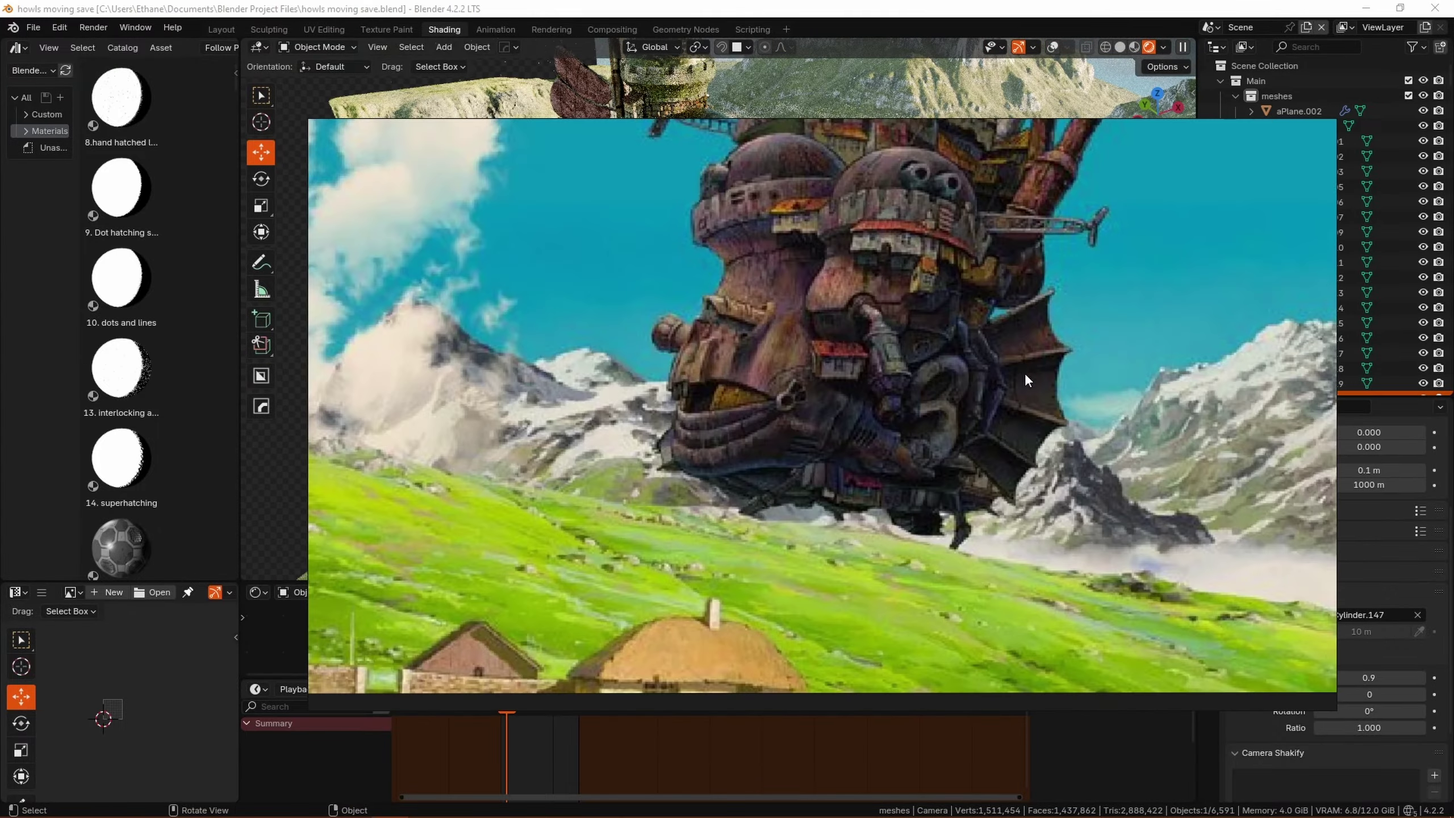
{"action": "scroll", "coordinate": [1134, 448], "scroll_direction": "down", "scroll_amount": 10}
{"action": "middle_click_drag", "start_coordinate": [1134, 424], "coordinate": [738, 575]}
{"action": "scroll", "coordinate": [918, 490], "scroll_direction": "down", "scroll_amount": 2}
{"action": "scroll", "coordinate": [998, 436], "scroll_direction": "up", "scroll_amount": 10}
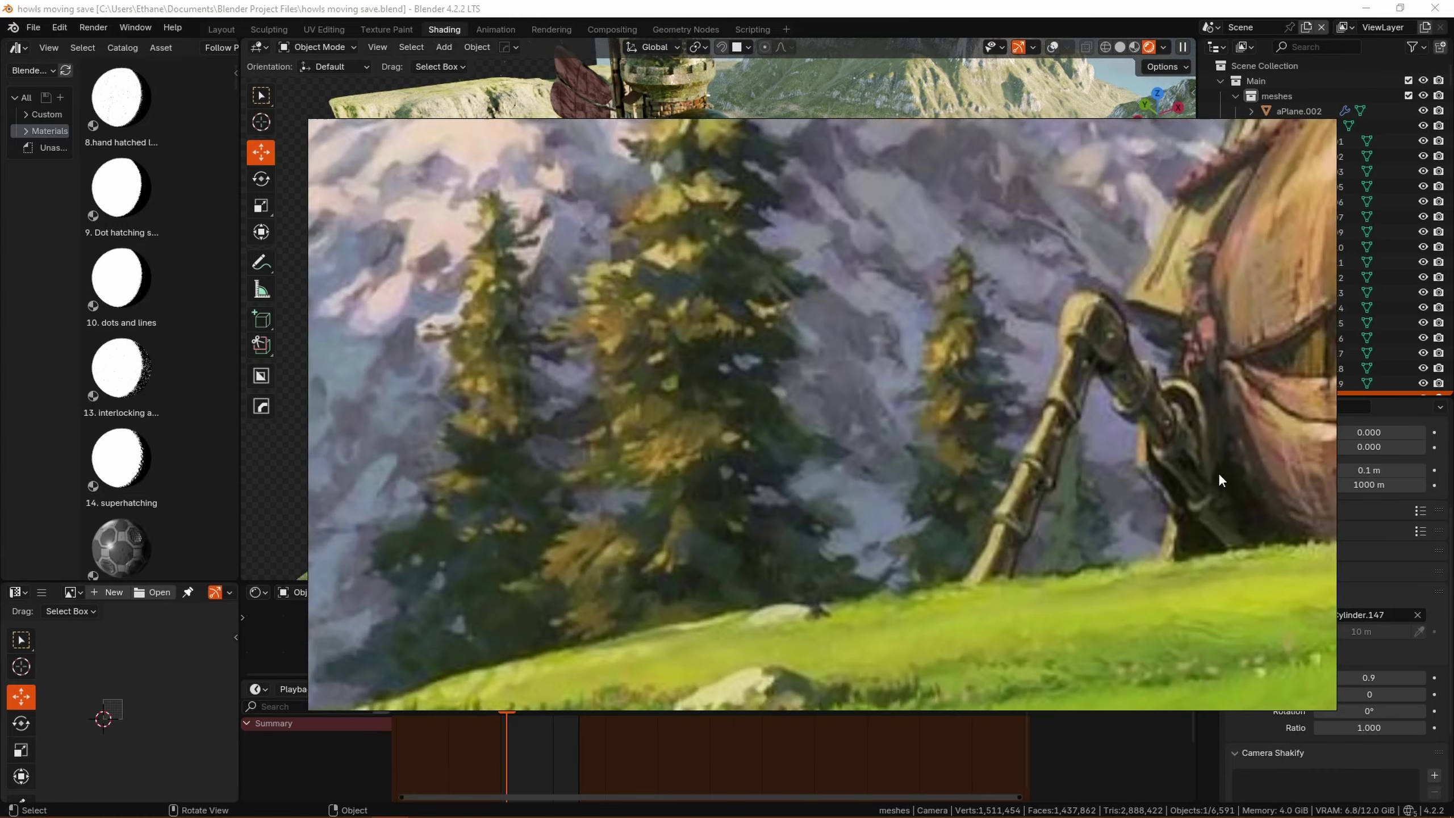
{"action": "key", "text": "alt+Tab"}
{"action": "middle_click_drag", "start_coordinate": [768, 380], "coordinate": [547, 365]}
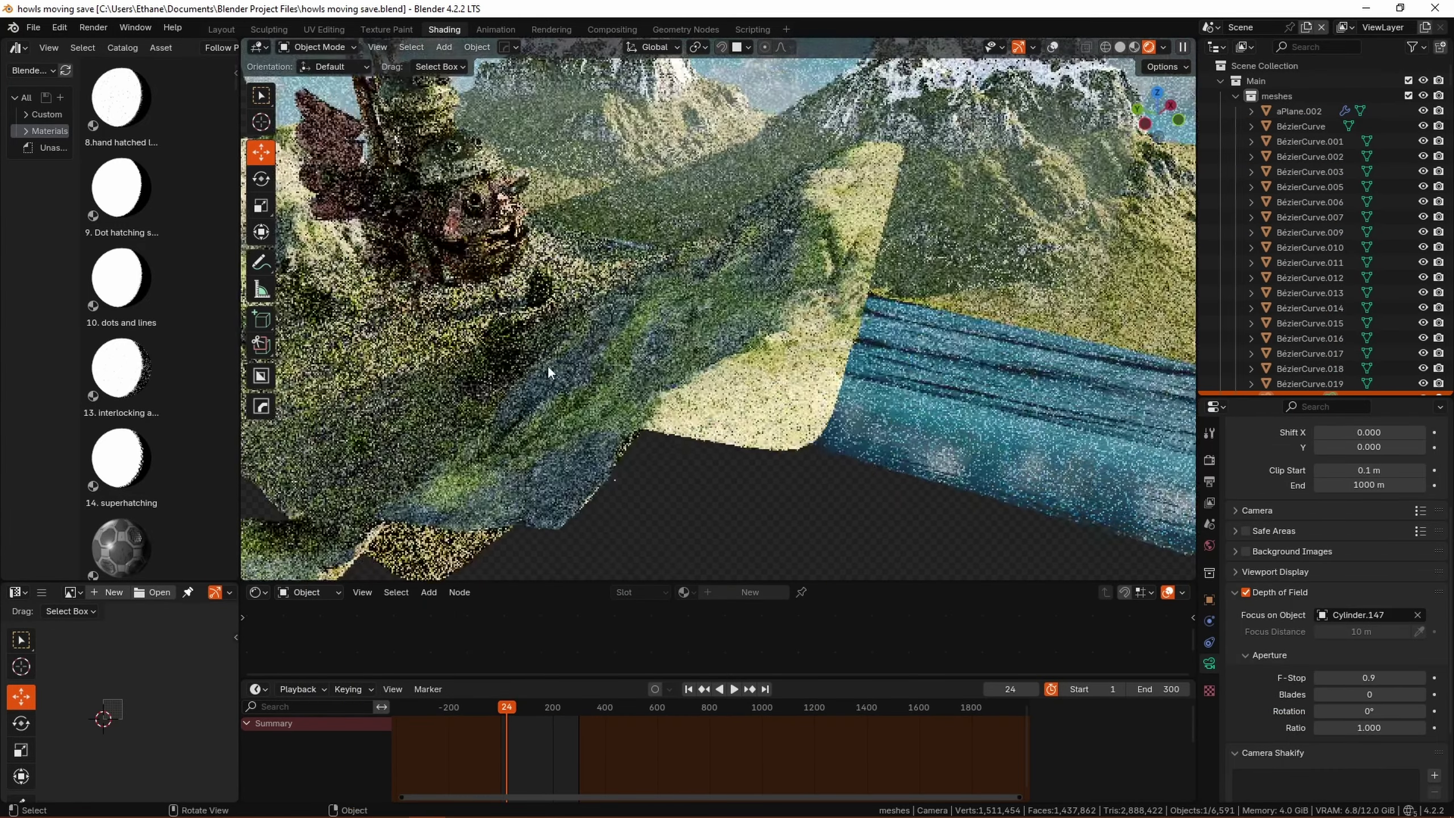
- Select the ground plane beneath the castle and inspect its surface up close with the overlays hidden
{"action": "left_click", "coordinate": [509, 342]}
{"action": "key", "text": "KP_Decimal"}
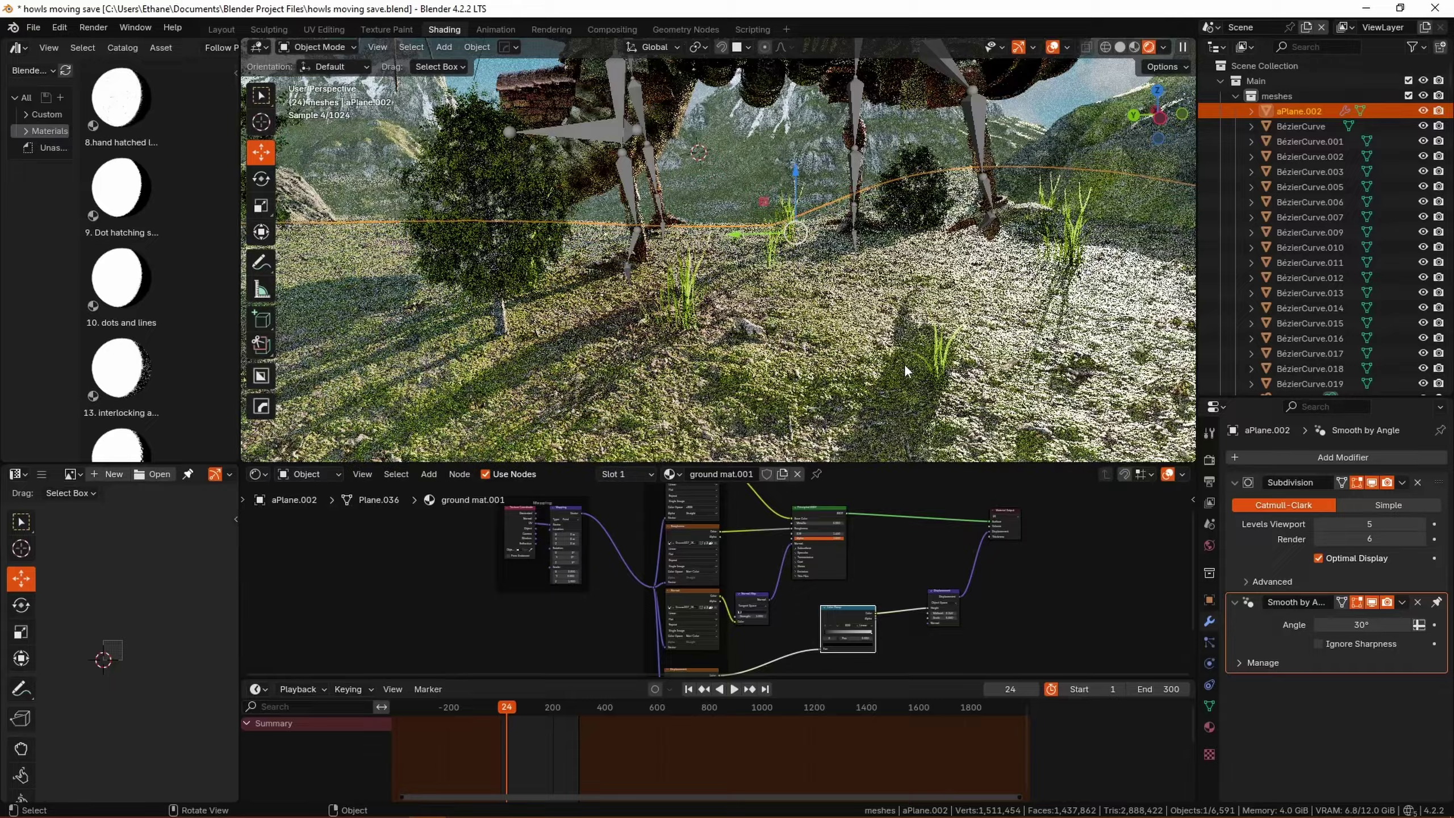
{"action": "middle_click_drag", "start_coordinate": [905, 365], "coordinate": [884, 269]}
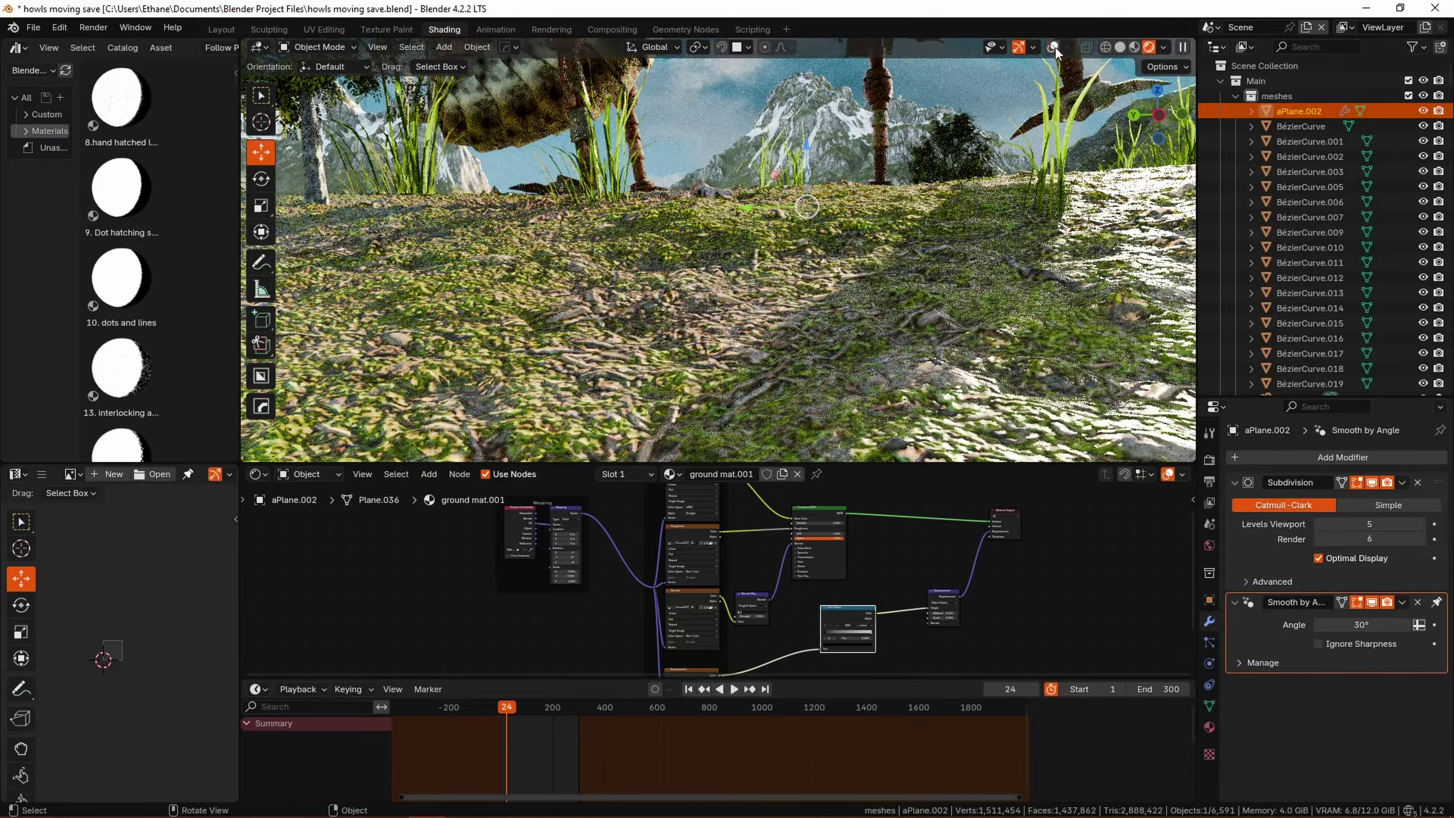
{"action": "left_click", "coordinate": [1055, 47]}
{"action": "left_click", "coordinate": [452, 220]}
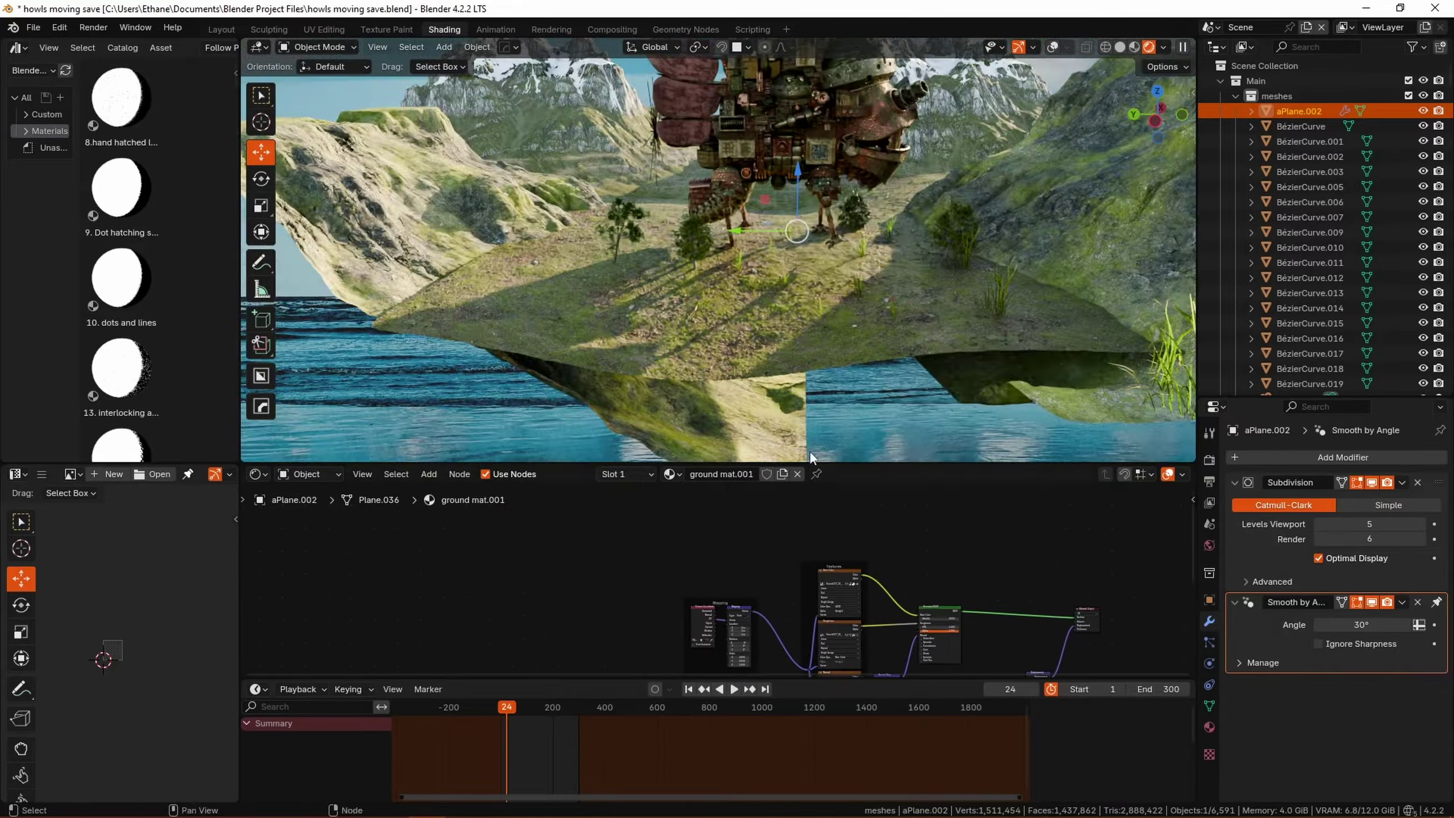
- Select the rocky hillside terrain beside the castle and examine its mesh in Edit Mode
{"action": "middle_click_drag", "start_coordinate": [623, 268], "coordinate": [969, 318]}
{"action": "left_click", "coordinate": [969, 319]}
{"action": "middle_click_drag", "start_coordinate": [770, 291], "coordinate": [930, 299]}
{"action": "left_click", "coordinate": [579, 229]}
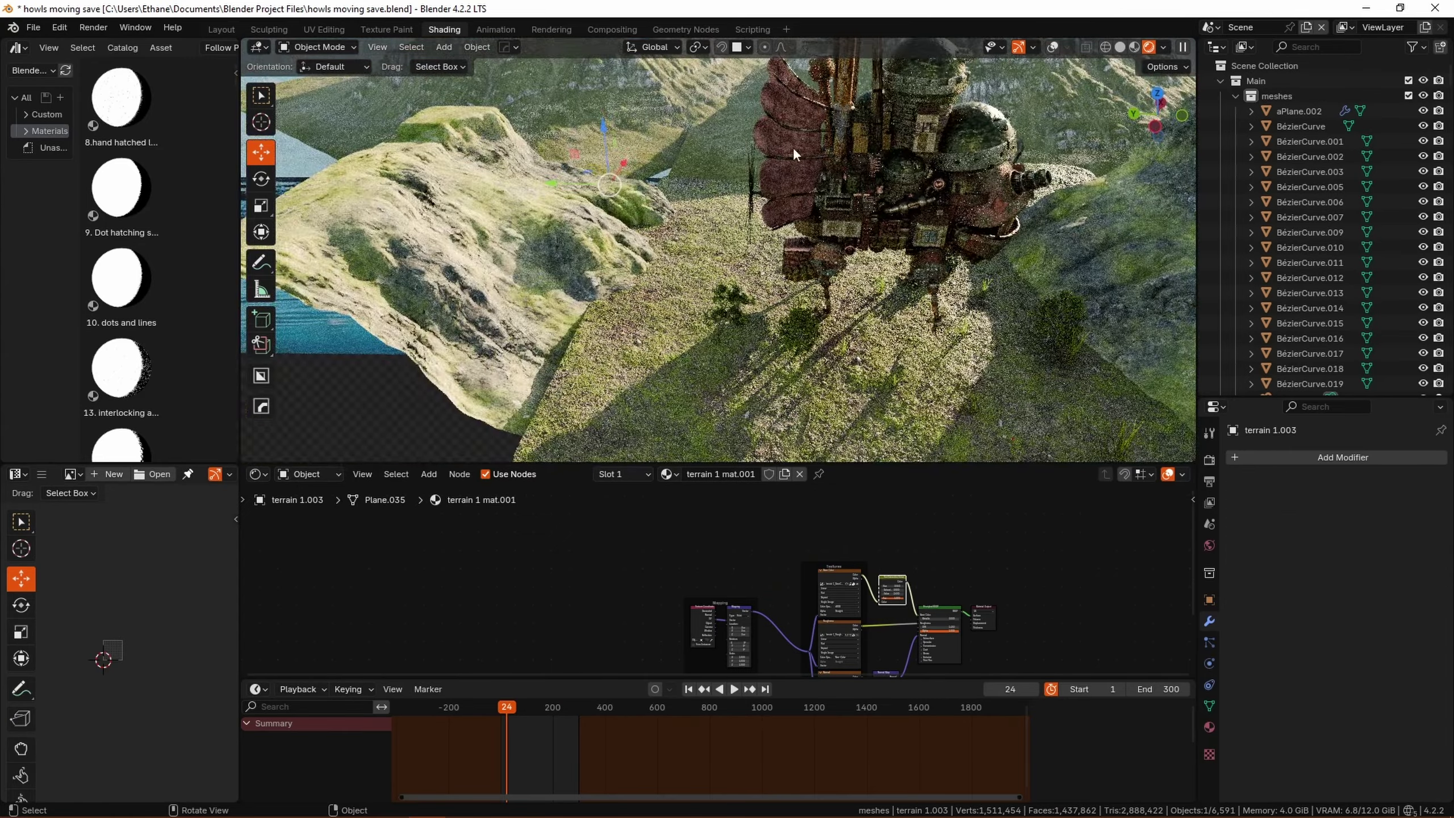
{"action": "key", "text": "Tab"}
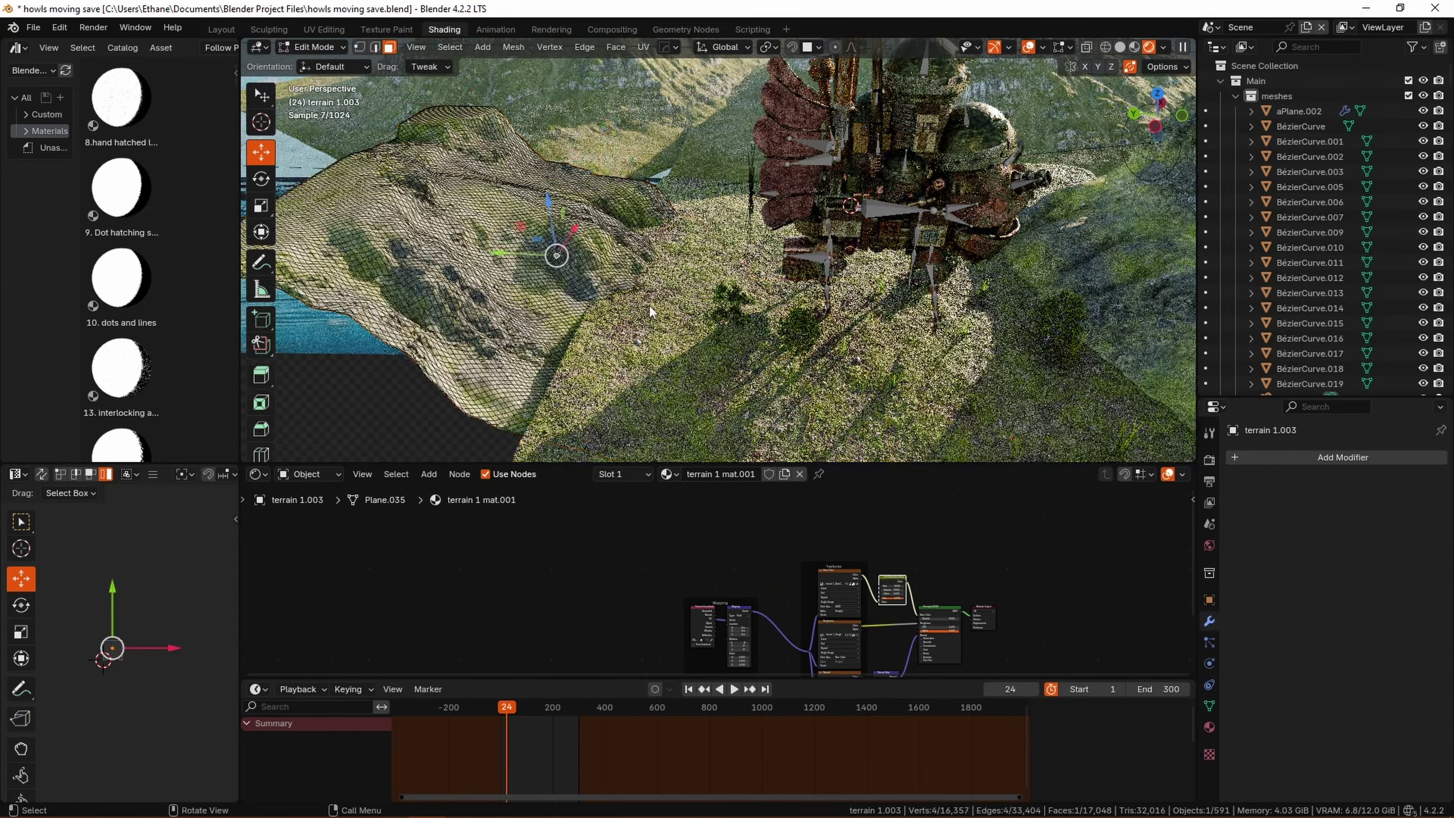
{"action": "key", "text": "Tab"}
{"action": "scroll", "coordinate": [730, 341], "scroll_direction": "up", "scroll_amount": 6}
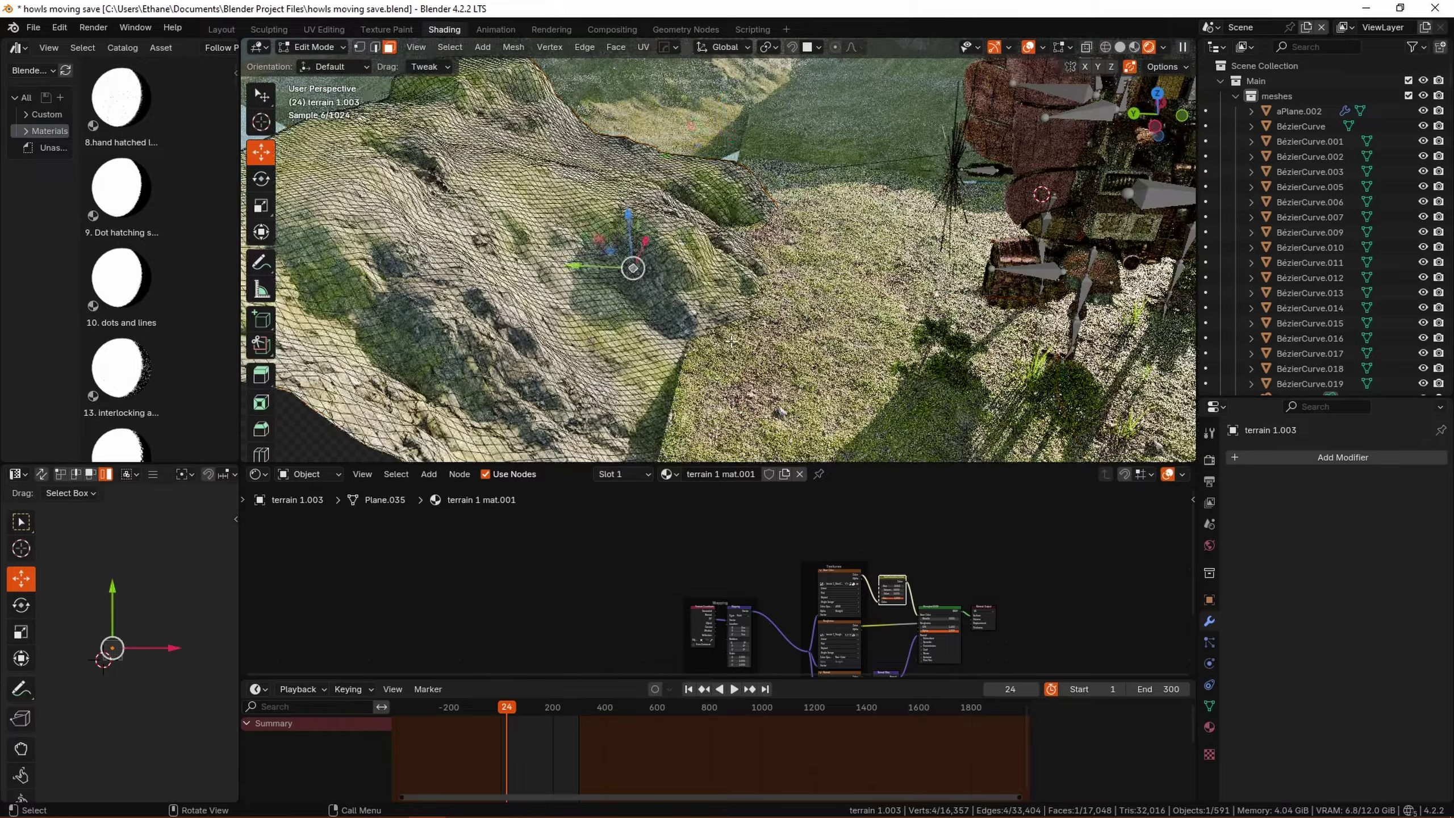
- Examine the rocky hillside through the camera with the overlays hidden, and check the terrain pieces from outside the camera
{"action": "key", "text": "KP_0"}
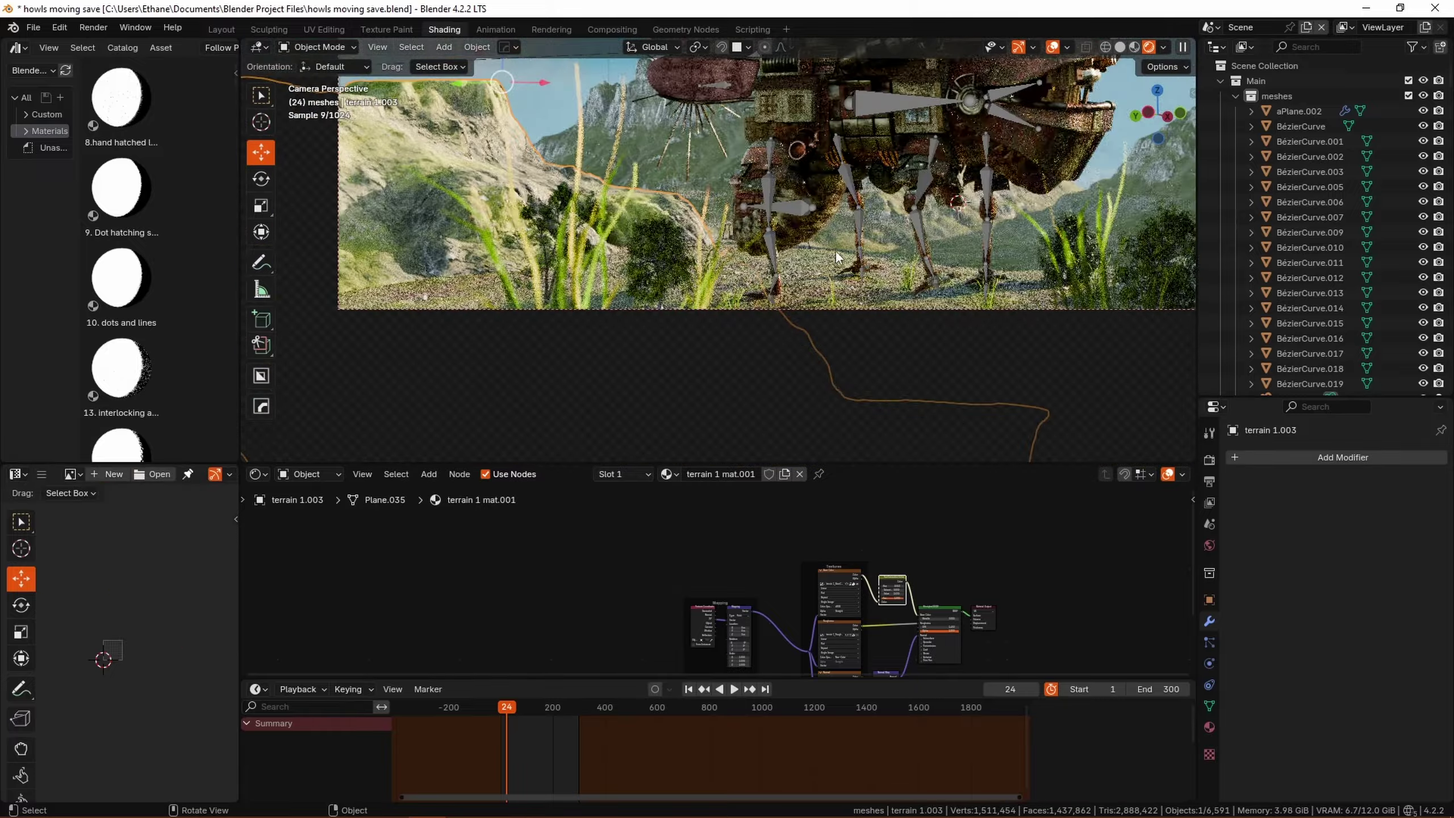
{"action": "left_click", "coordinate": [1053, 48]}
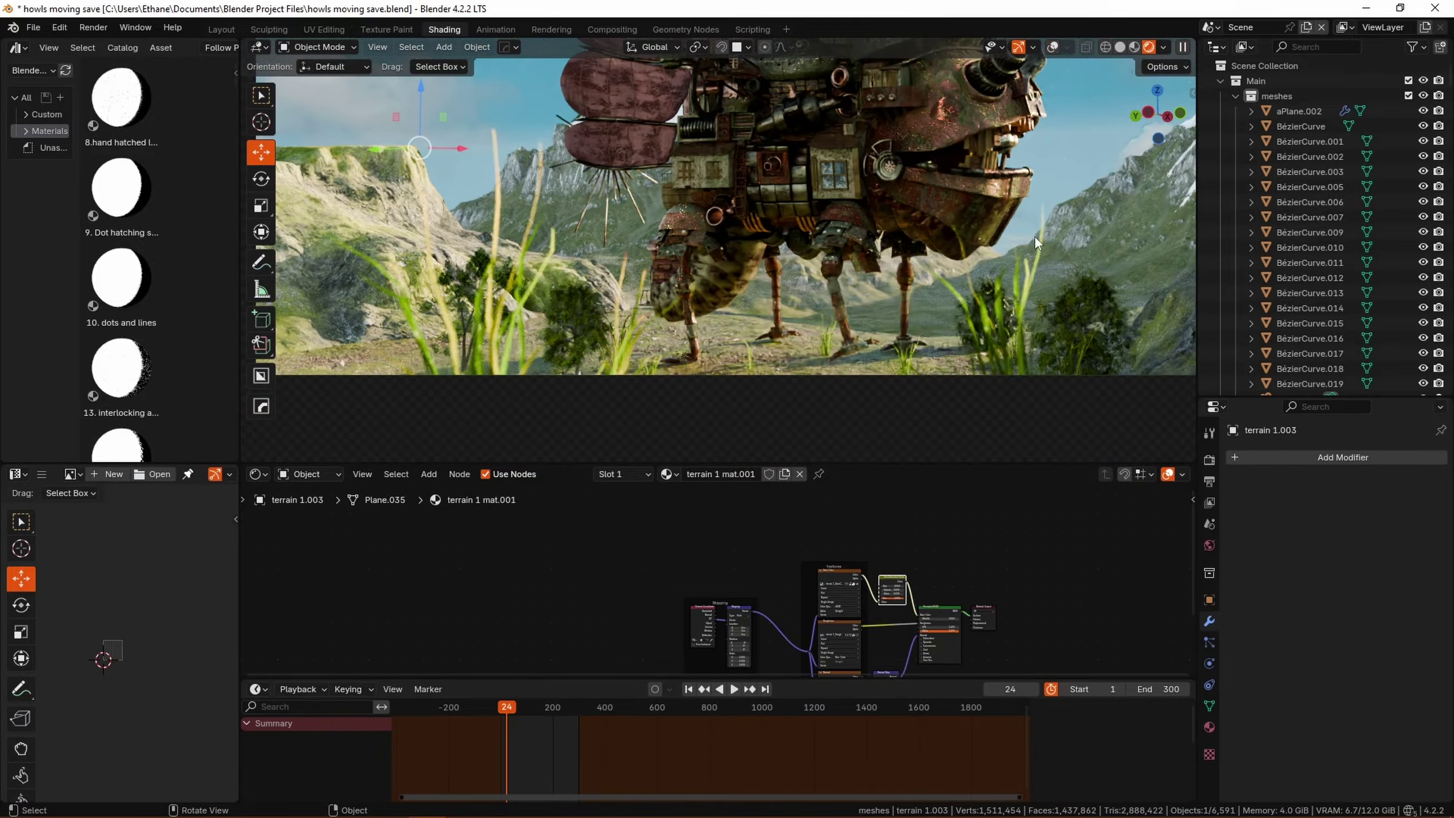
{"action": "middle_click_drag", "start_coordinate": [1034, 241], "coordinate": [856, 298], "text": "shift"}
{"action": "middle_click_drag", "start_coordinate": [707, 398], "coordinate": [719, 362]}
{"action": "left_click", "coordinate": [1052, 47]}
{"action": "key", "text": "KP_0"}
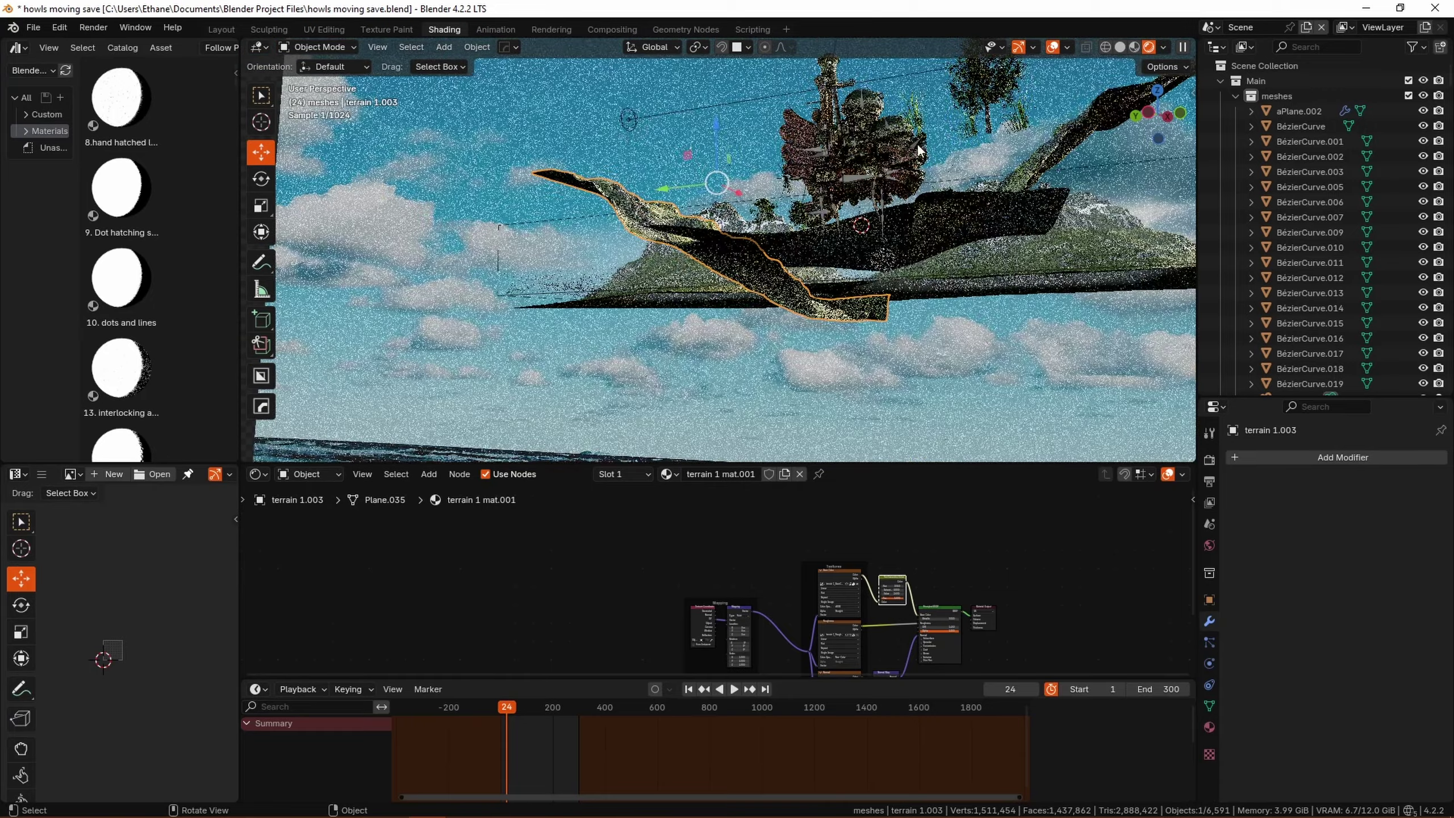
- Try the hillside material without its Hue/Saturation/Value node by linking the base color texture straight to Base Color, and check it from the camera
{"action": "scroll", "coordinate": [800, 327], "scroll_direction": "up", "scroll_amount": 6}
{"action": "middle_click_drag", "start_coordinate": [813, 270], "coordinate": [856, 272]}
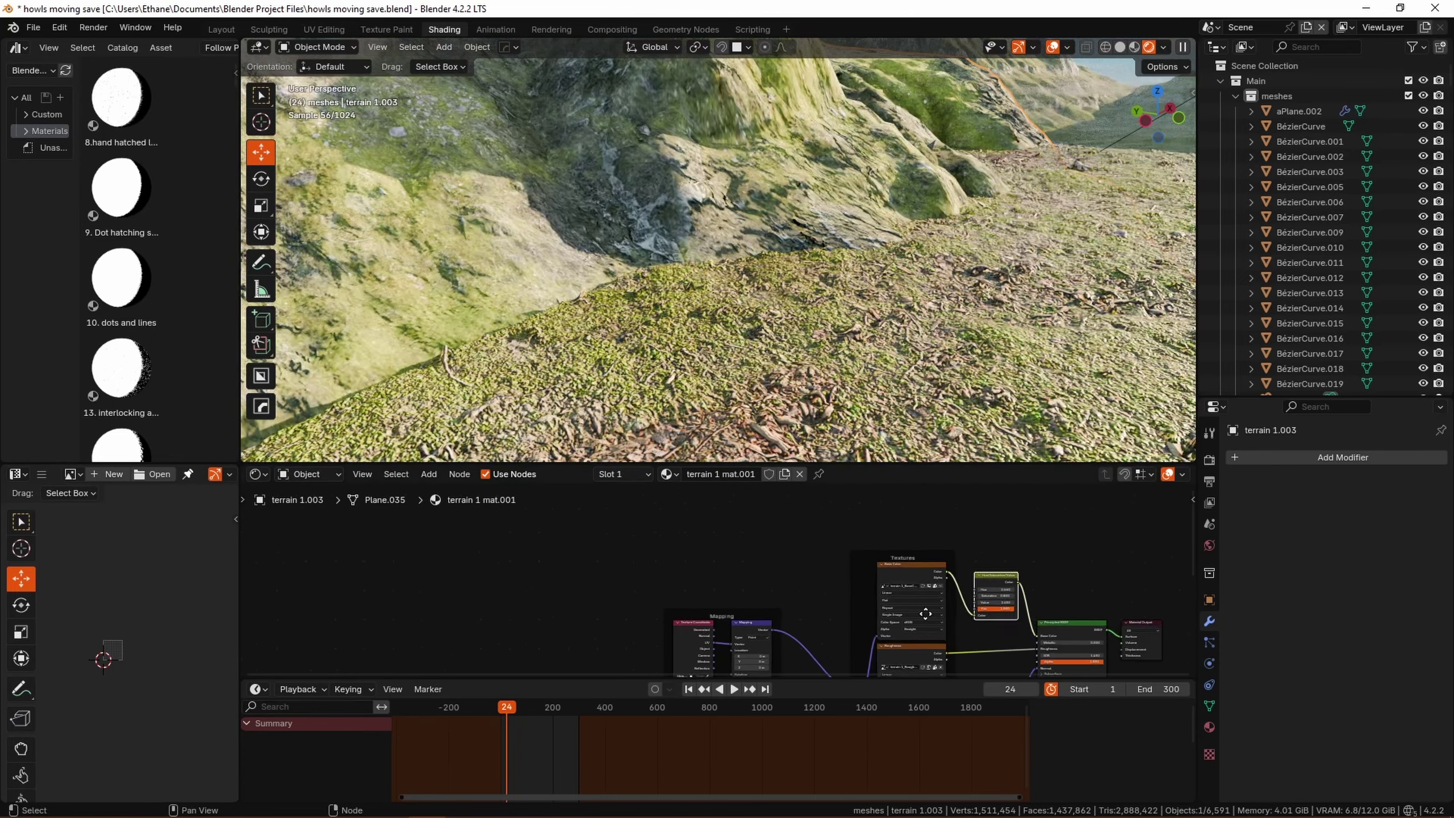
{"action": "middle_click_drag", "start_coordinate": [926, 613], "coordinate": [645, 594]}
{"action": "scroll", "coordinate": [645, 593], "scroll_direction": "up", "scroll_amount": 5}
{"action": "left_click_drag", "start_coordinate": [729, 594], "coordinate": [837, 632]}
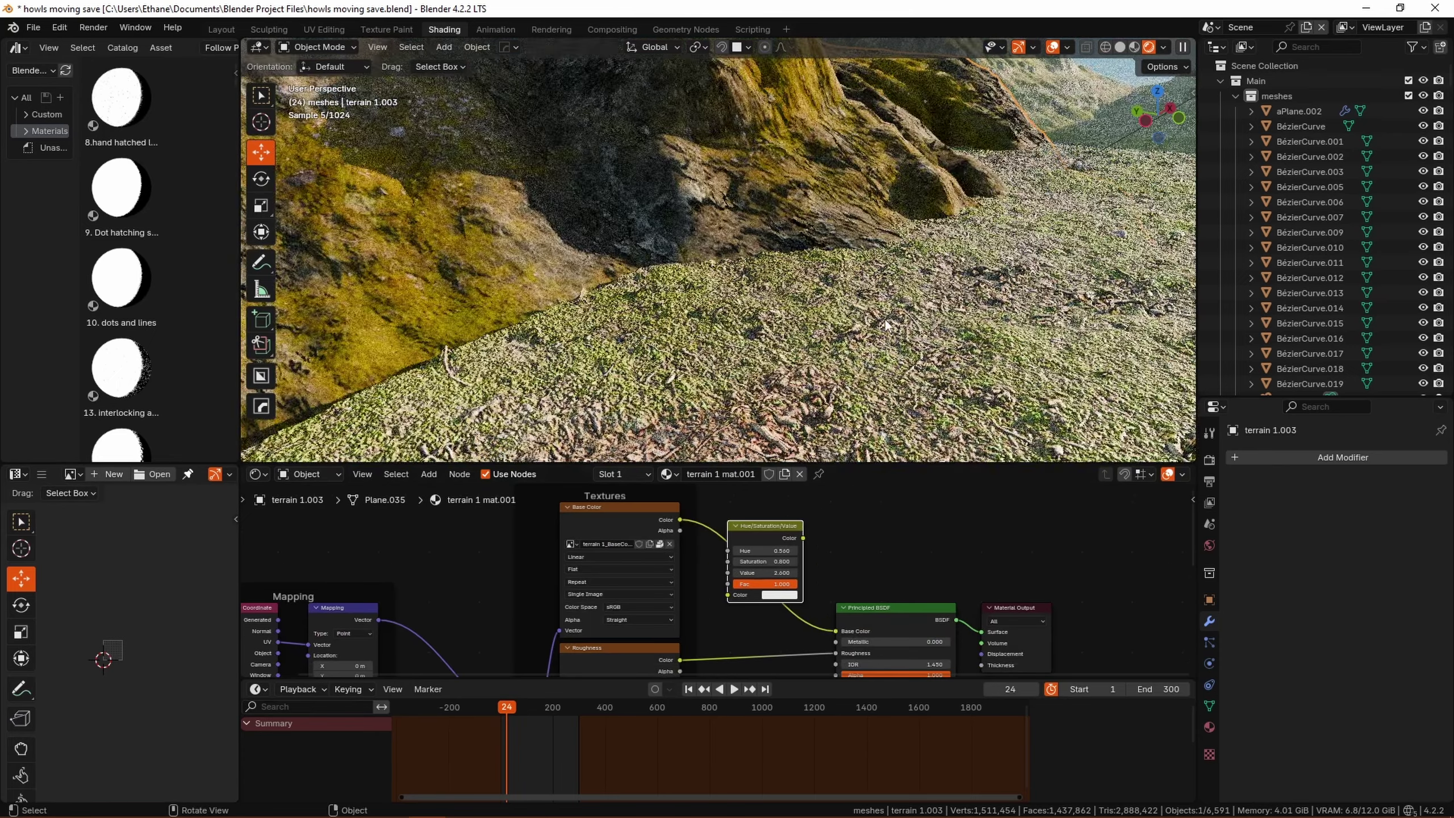
{"action": "key", "text": "KP_0"}
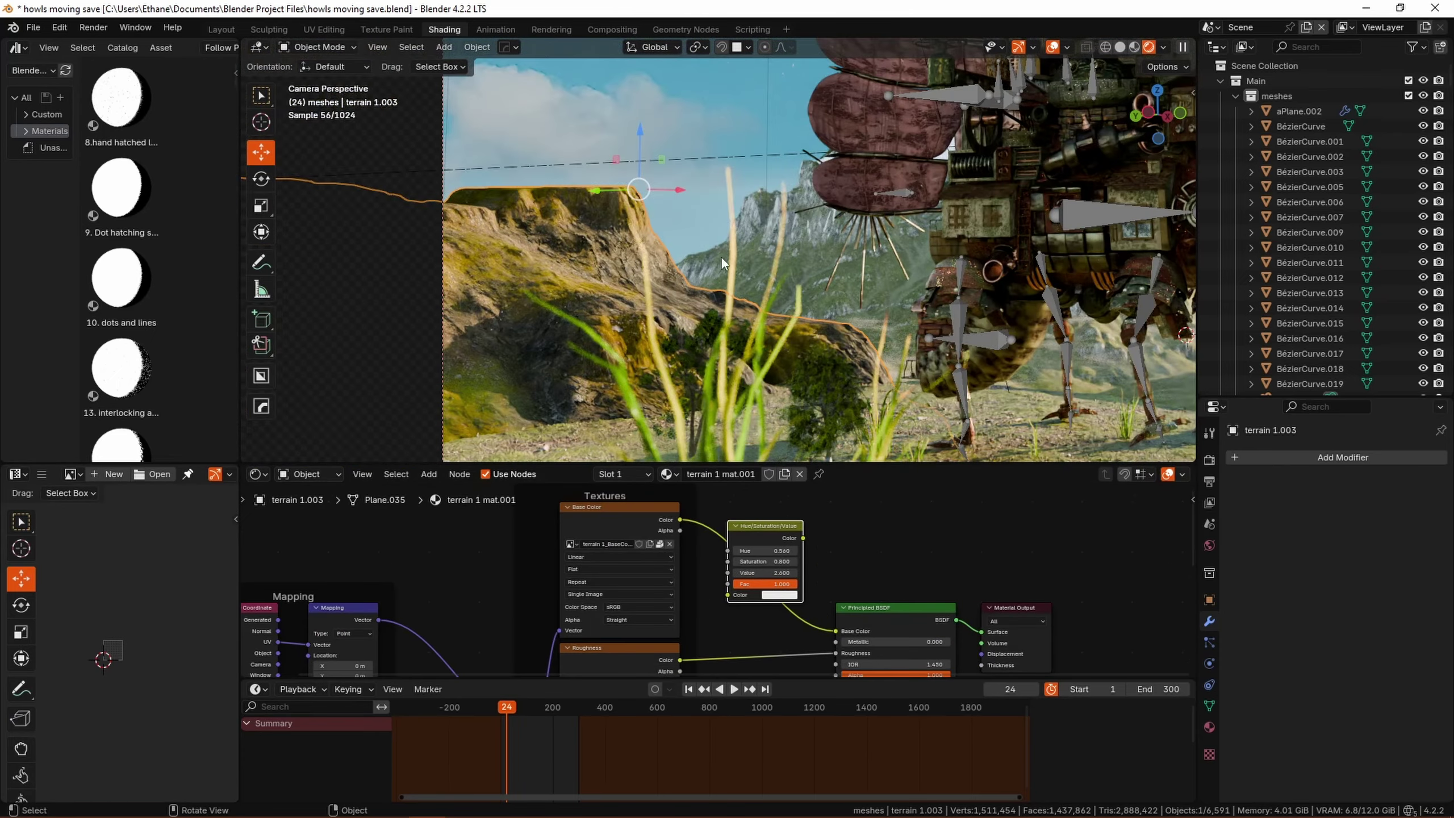
{"action": "middle_click_drag", "start_coordinate": [619, 272], "coordinate": [736, 224], "text": "shift"}
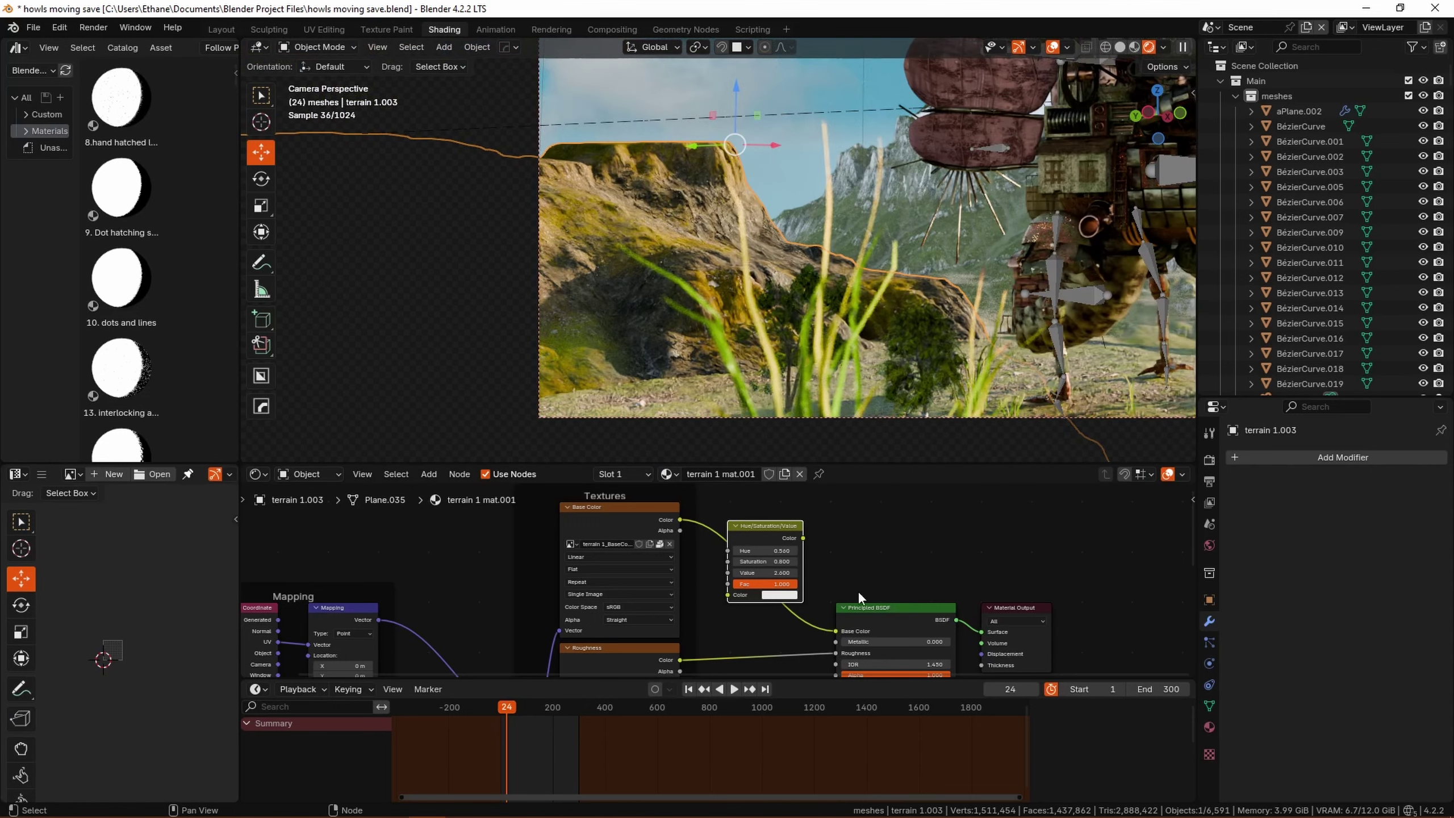
- Restore the Hue/Saturation/Value node between the base color texture and the shader, and inspect the hillside in the camera view
{"action": "scroll", "coordinate": [863, 583], "scroll_direction": "up", "scroll_amount": 2}
{"action": "mouse_move", "coordinate": [783, 554]}
{"action": "left_mouse_down"}
{"action": "mouse_move", "coordinate": [798, 502]}
{"action": "mouse_move", "coordinate": [808, 545]}
{"action": "left_mouse_up"}
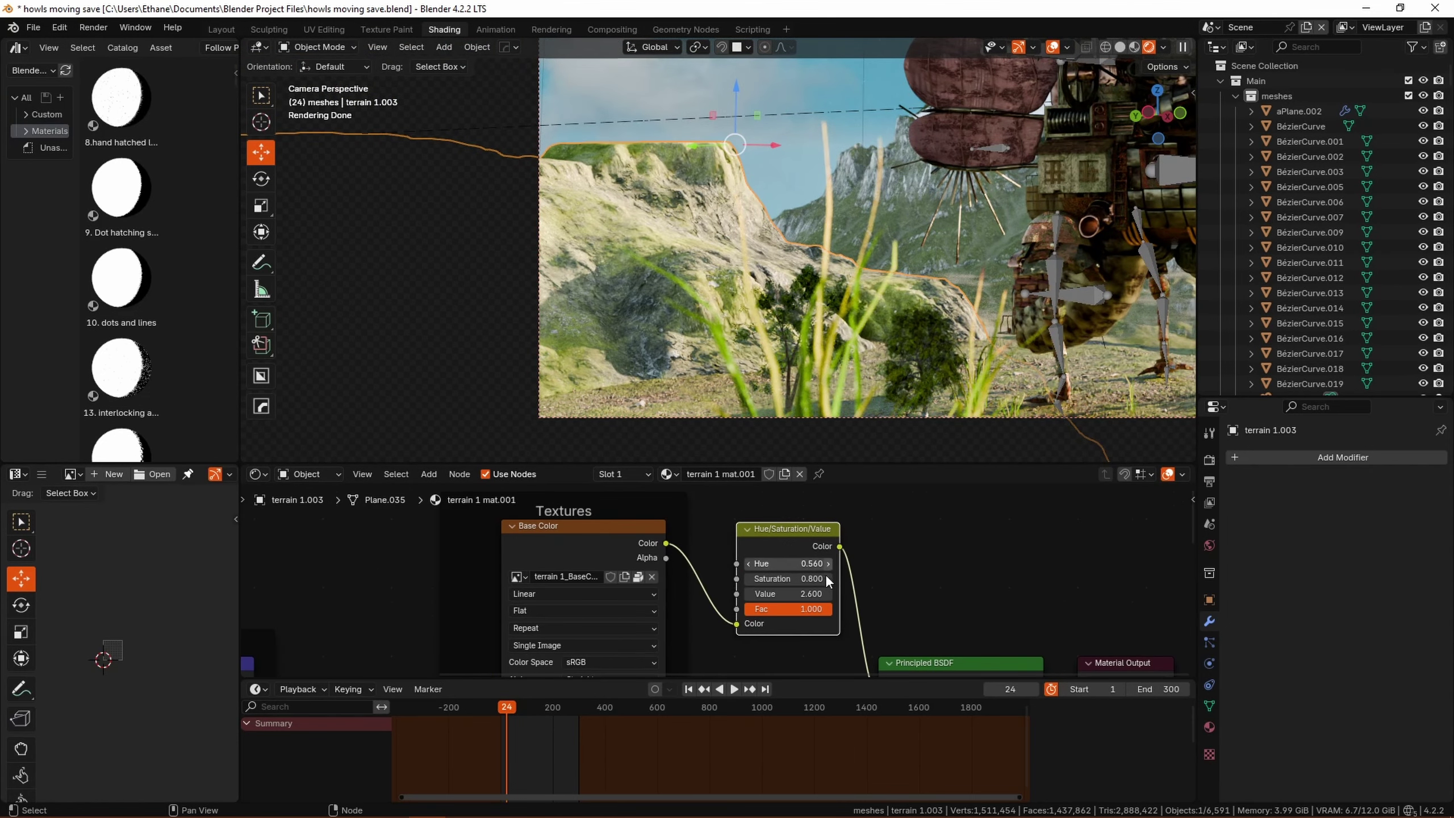
{"action": "scroll", "coordinate": [825, 574], "scroll_direction": "up", "scroll_amount": 2}
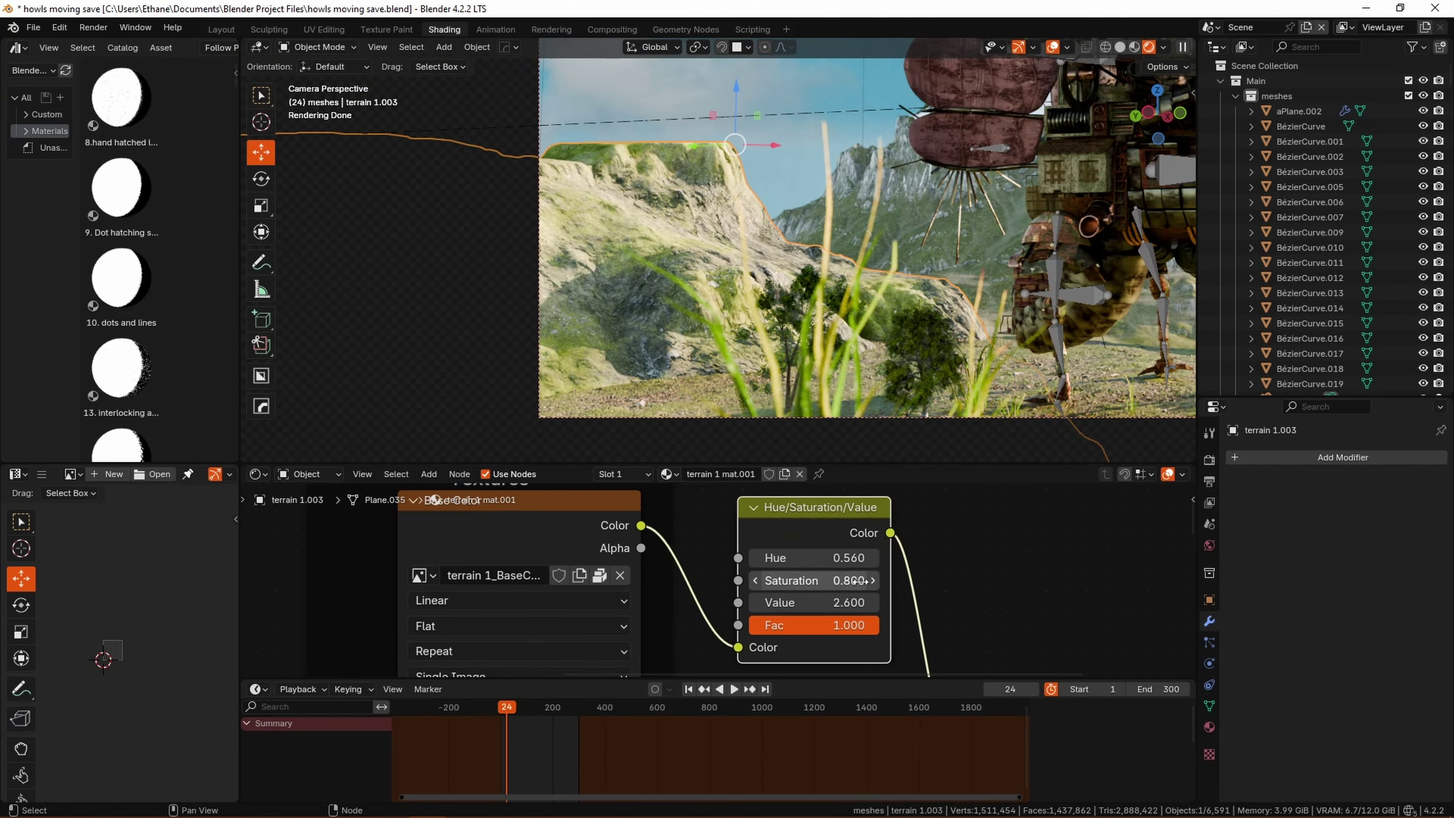
{"action": "middle_click_drag", "start_coordinate": [697, 289], "coordinate": [744, 275], "text": "shift"}
{"action": "left_click_drag", "start_coordinate": [860, 558], "coordinate": [861, 558]}
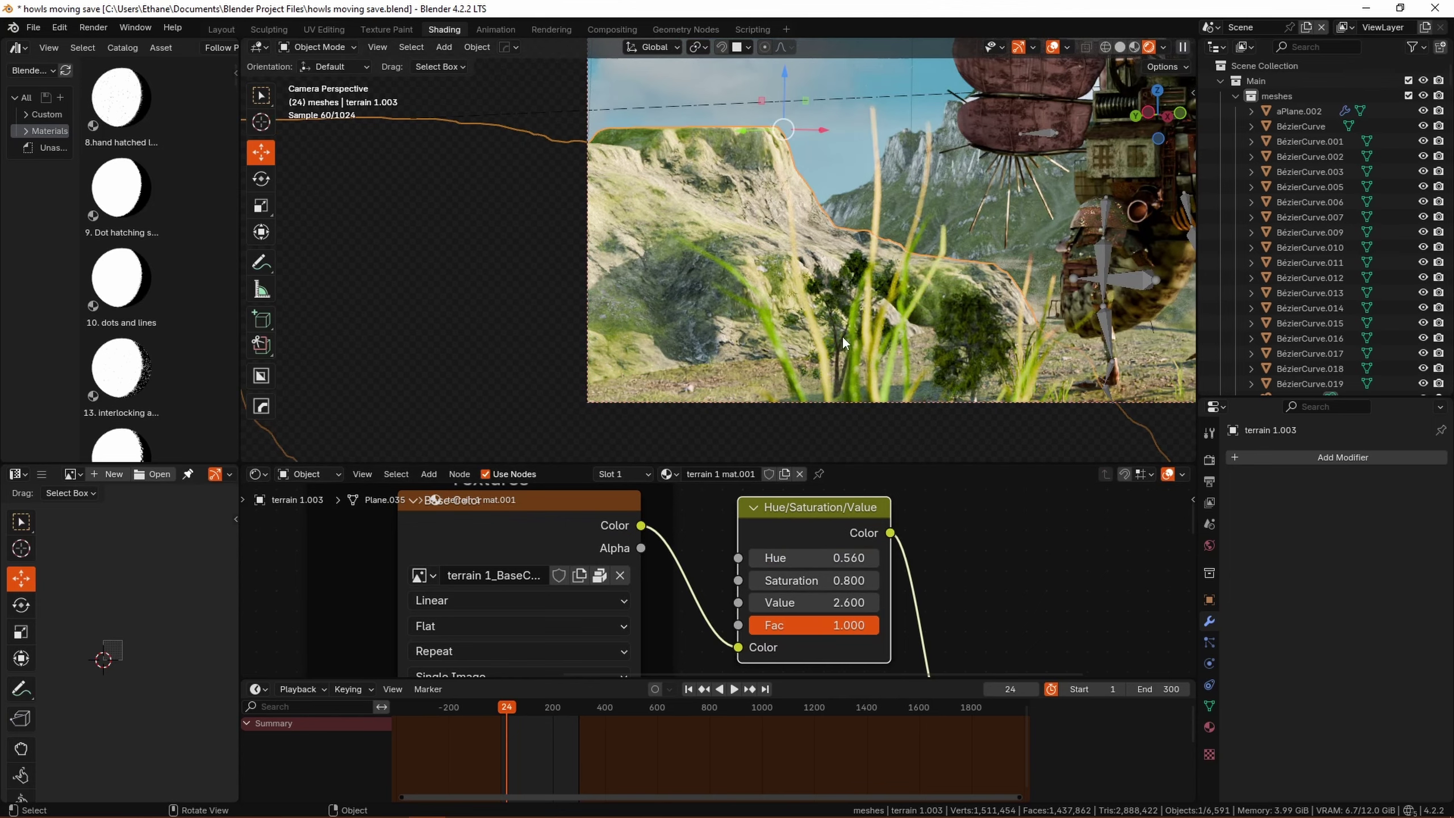
- Try a Value of 1 on the hillside material's Hue/Saturation/Value node and check the result in the camera view
{"action": "scroll", "coordinate": [758, 317], "scroll_direction": "up", "scroll_amount": 3}
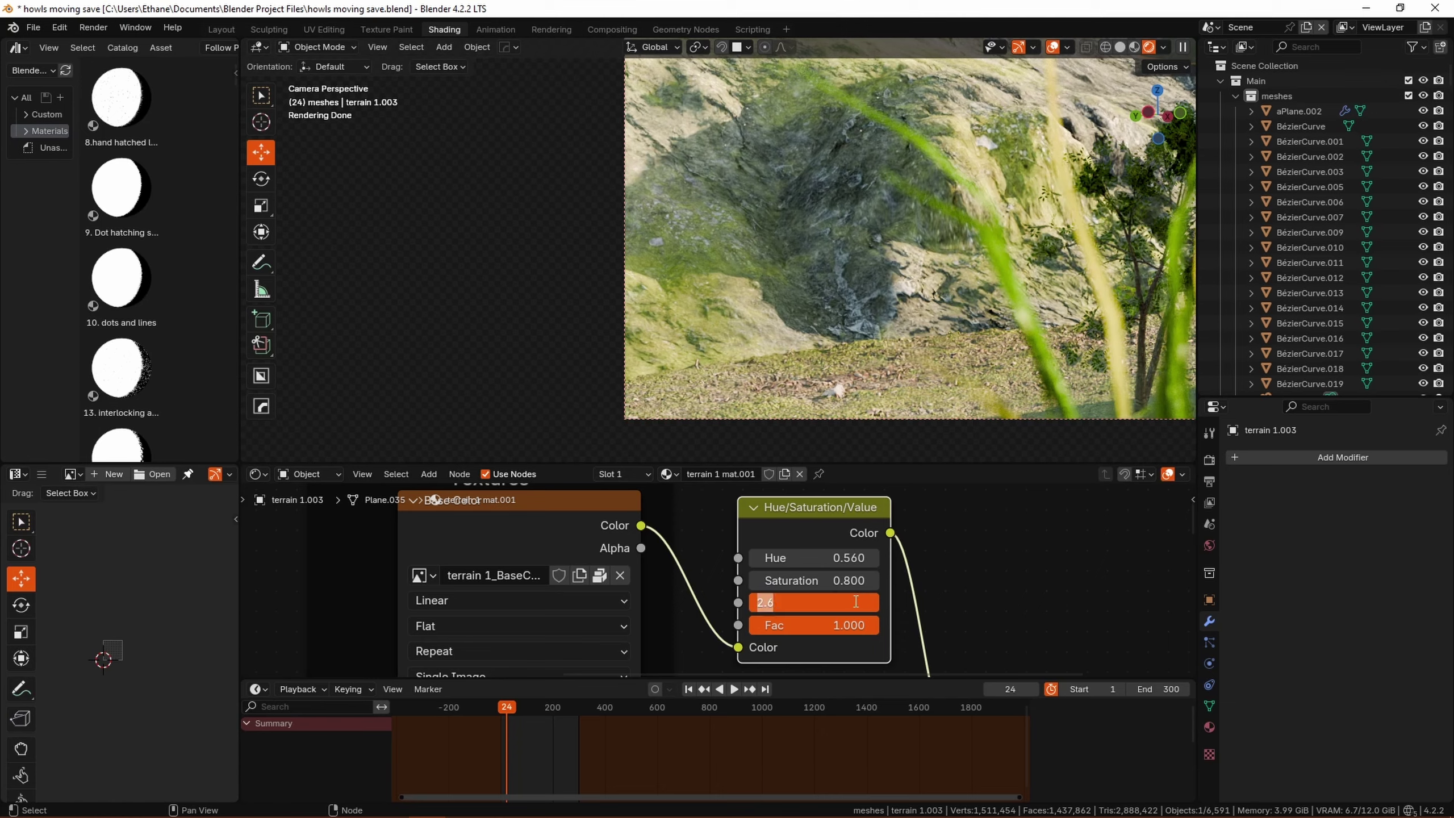
{"action": "type", "text": "1"}
{"action": "key", "text": "Return"}
{"action": "scroll", "coordinate": [939, 264], "scroll_direction": "down", "scroll_amount": 3}
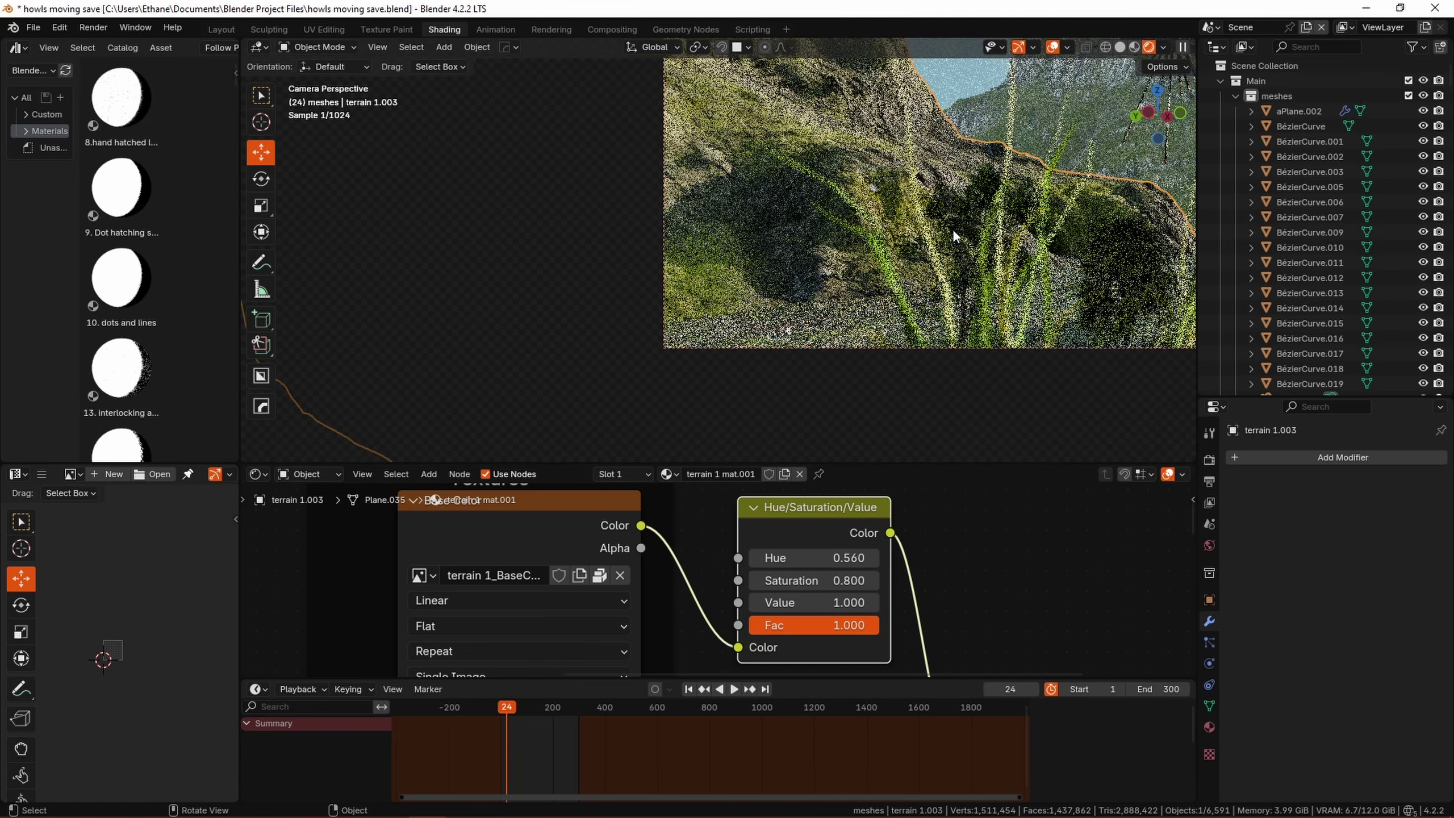
{"action": "middle_click_drag", "start_coordinate": [952, 228], "coordinate": [911, 286], "text": "shift"}
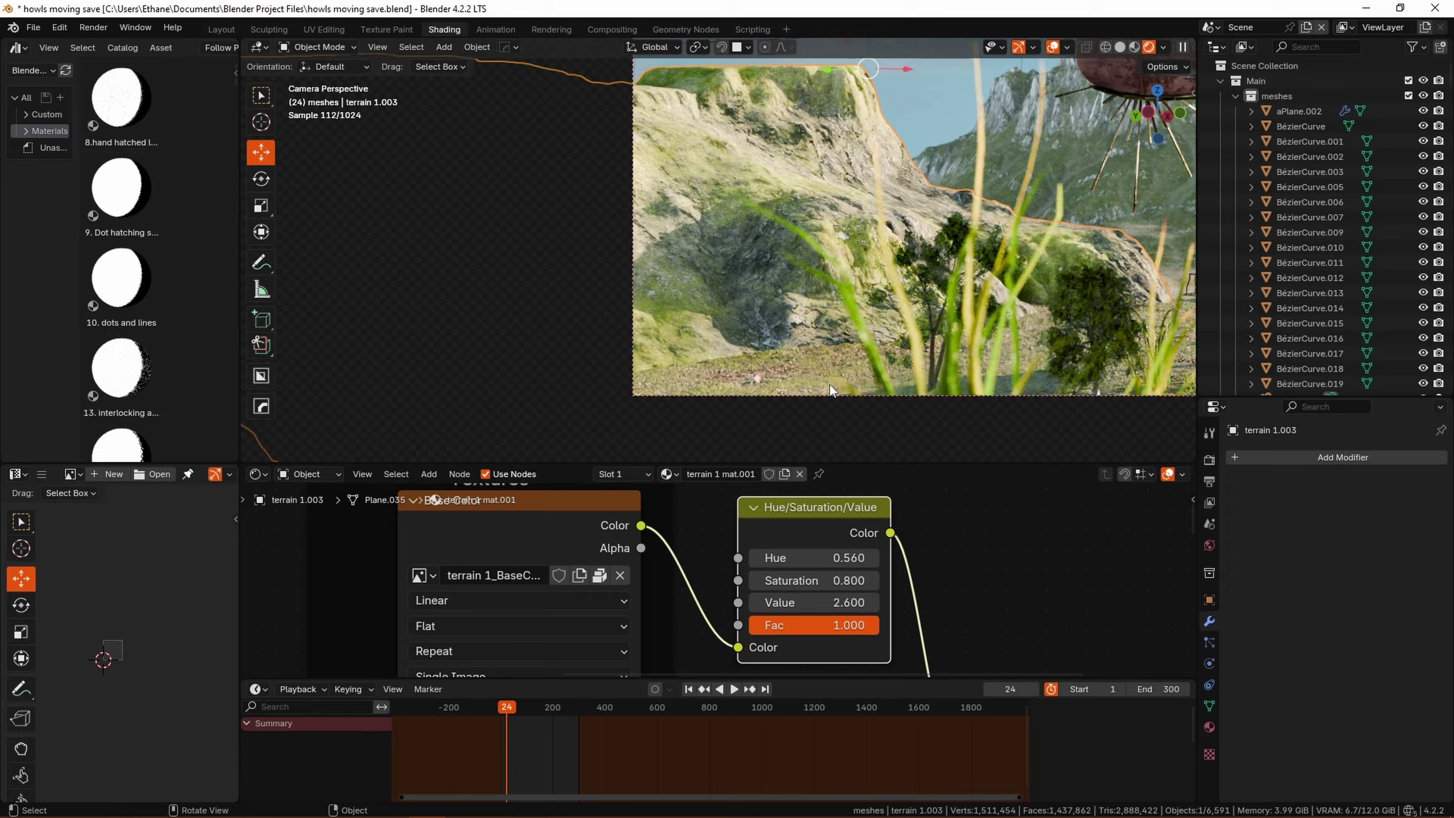
- Save the file and select the green hillside terrain on the side the castle is facing
{"action": "left_click", "coordinate": [830, 385]}
{"action": "left_click", "coordinate": [767, 396]}
{"action": "left_click", "coordinate": [740, 310]}
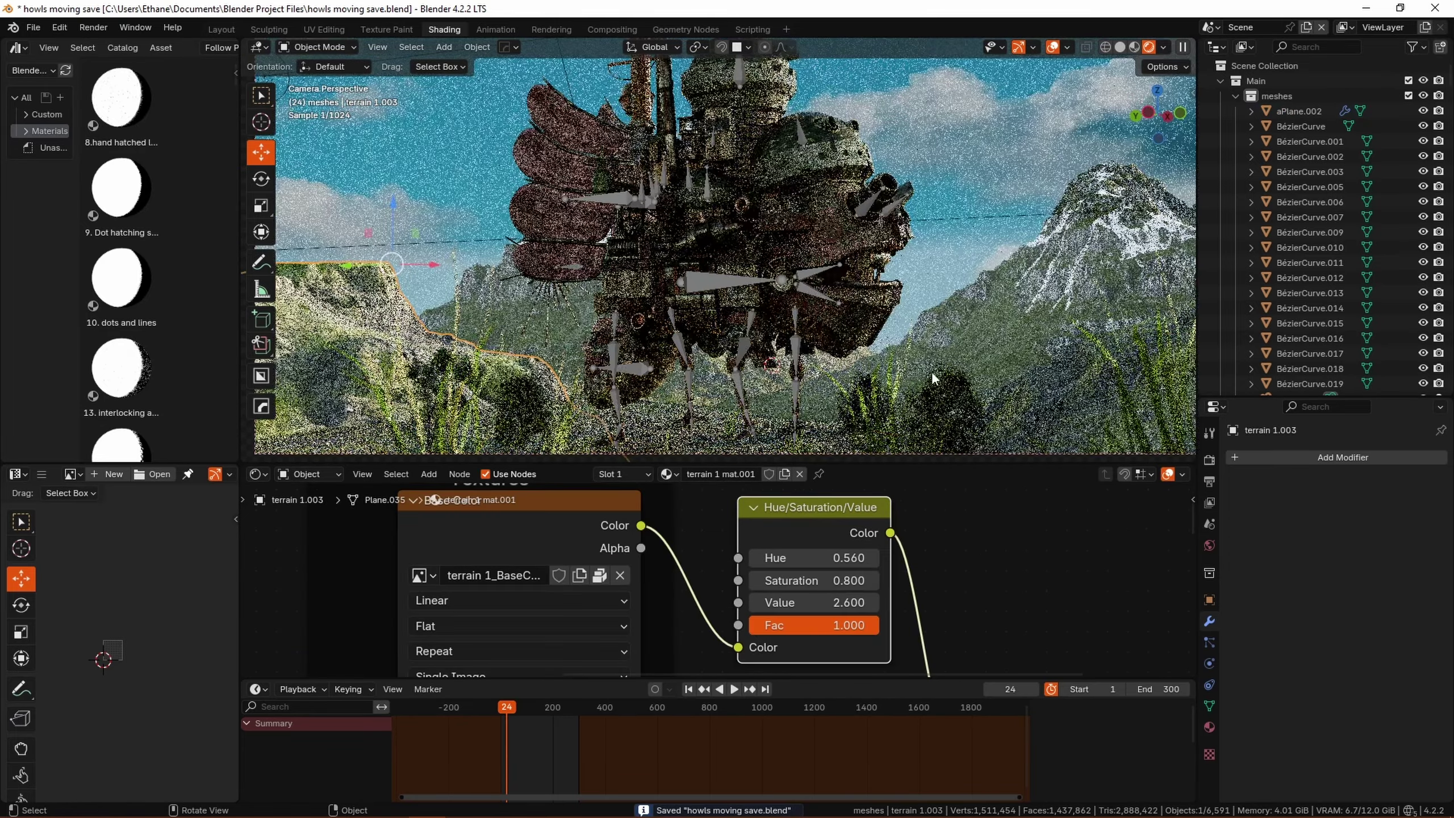
{"action": "scroll", "coordinate": [932, 372], "scroll_direction": "down", "scroll_amount": 2}
{"action": "middle_click_drag", "start_coordinate": [1077, 369], "coordinate": [936, 336], "text": "shift"}
{"action": "left_click", "coordinate": [926, 334]}
{"action": "scroll", "coordinate": [834, 285], "scroll_direction": "up", "scroll_amount": 10}
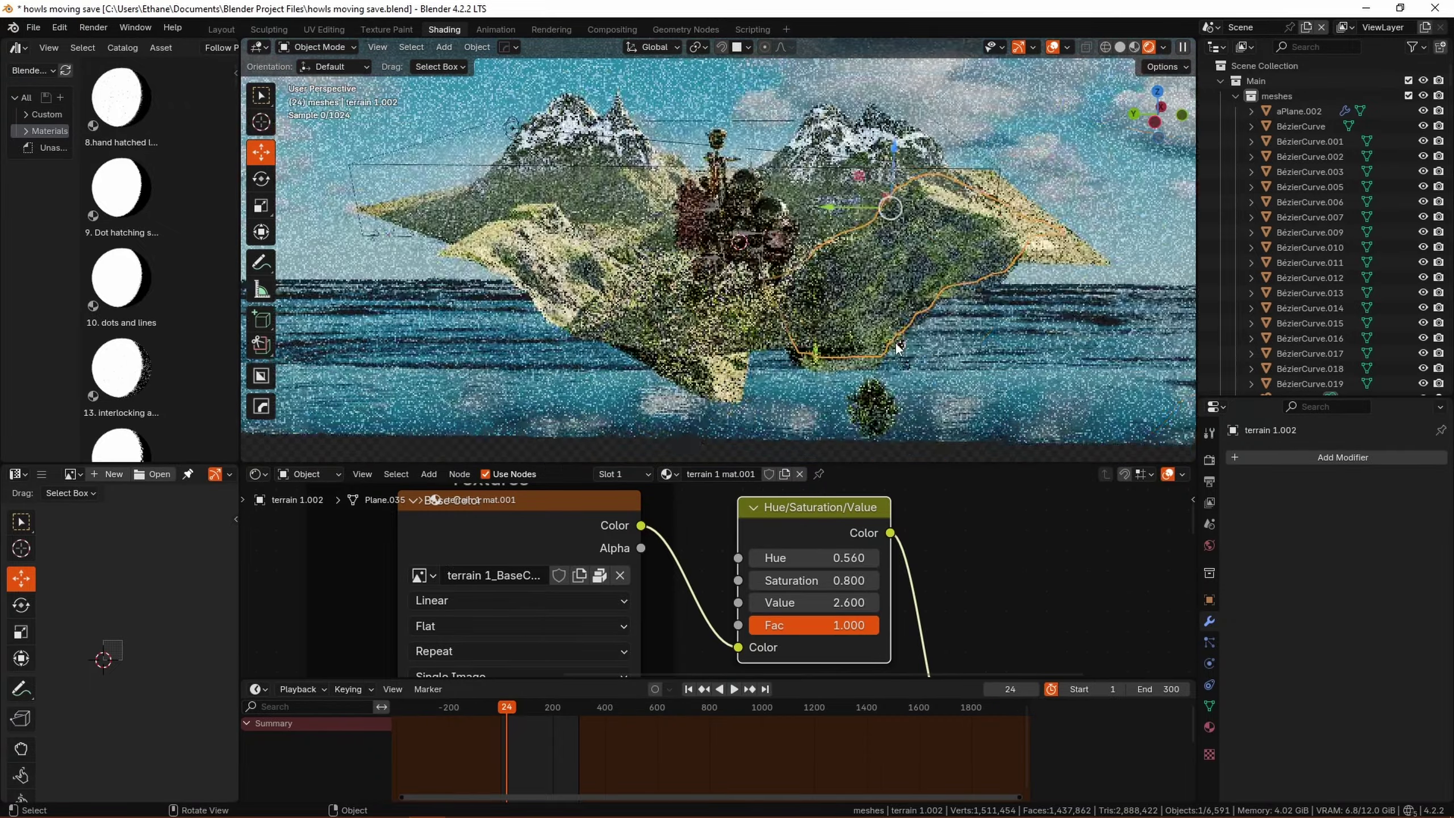
- Inspect the terrain, bushes and shadows on the ground around the castle's legs, and return to the camera view
{"action": "middle_click_drag", "start_coordinate": [934, 346], "coordinate": [987, 325]}
{"action": "mouse_move", "coordinate": [987, 325]}
{"action": "middle_mouse_down"}
{"action": "mouse_move", "coordinate": [955, 352]}
{"action": "mouse_move", "coordinate": [986, 313]}
{"action": "middle_mouse_up"}
{"action": "scroll", "coordinate": [986, 313], "scroll_direction": "up", "scroll_amount": 4}
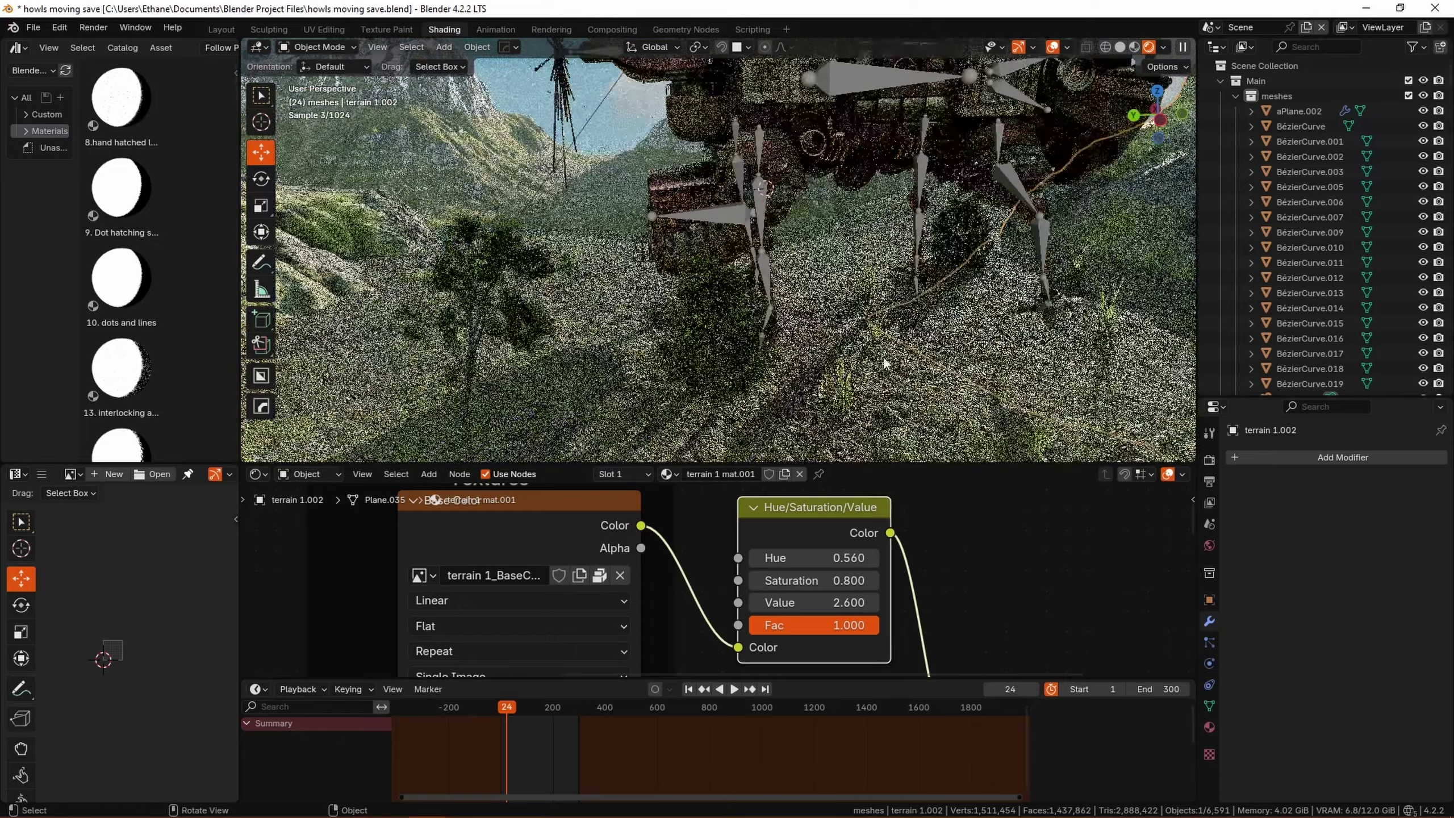
{"action": "middle_click_drag", "start_coordinate": [887, 364], "coordinate": [1017, 338], "text": "shift"}
{"action": "scroll", "coordinate": [1017, 344], "scroll_direction": "up", "scroll_amount": 2}
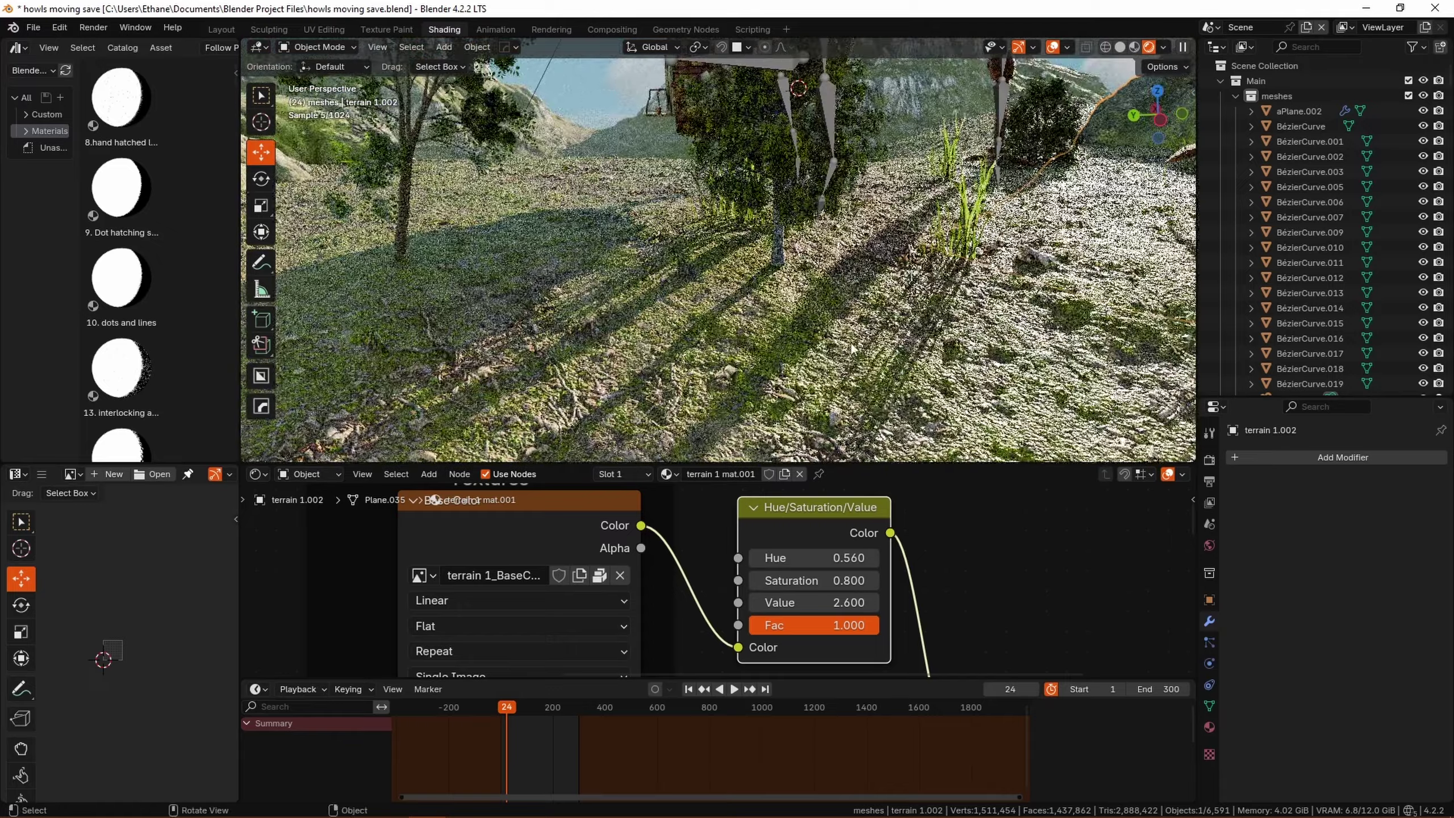
{"action": "key", "text": "KP_0"}
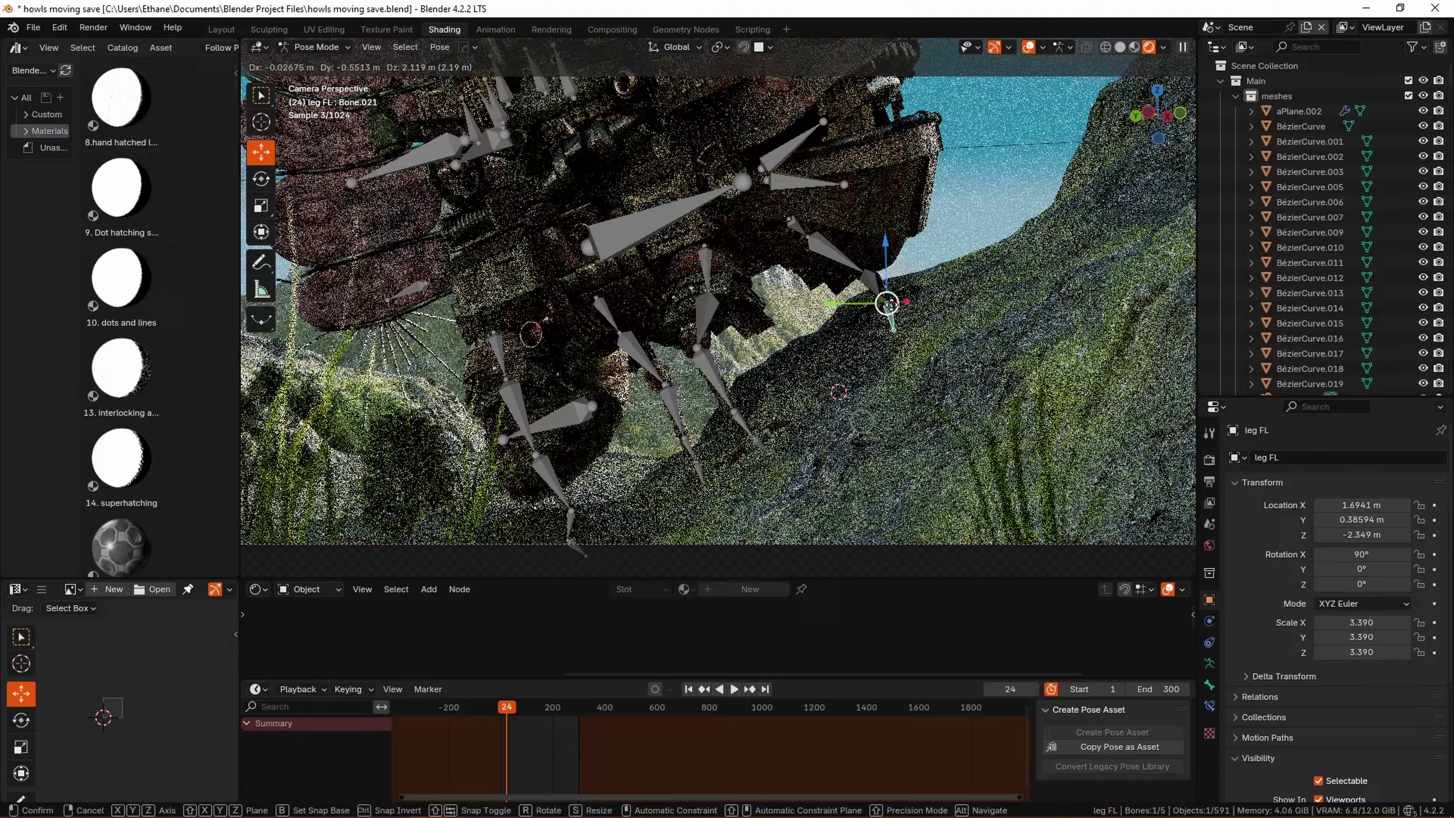
- Place the raised front left foot bone and, in Pose Mode, move the front right leg's foot bone onto the hillside
{"action": "left_click", "coordinate": [886, 304]}
{"action": "key", "text": "ctrl+Tab"}
{"action": "left_click", "coordinate": [764, 441]}
{"action": "key", "text": "ctrl+Tab"}
{"action": "left_click", "coordinate": [764, 441]}
{"action": "left_click", "coordinate": [768, 450]}
{"action": "key", "text": "ctrl+Tab"}
{"action": "key", "text": "g"}
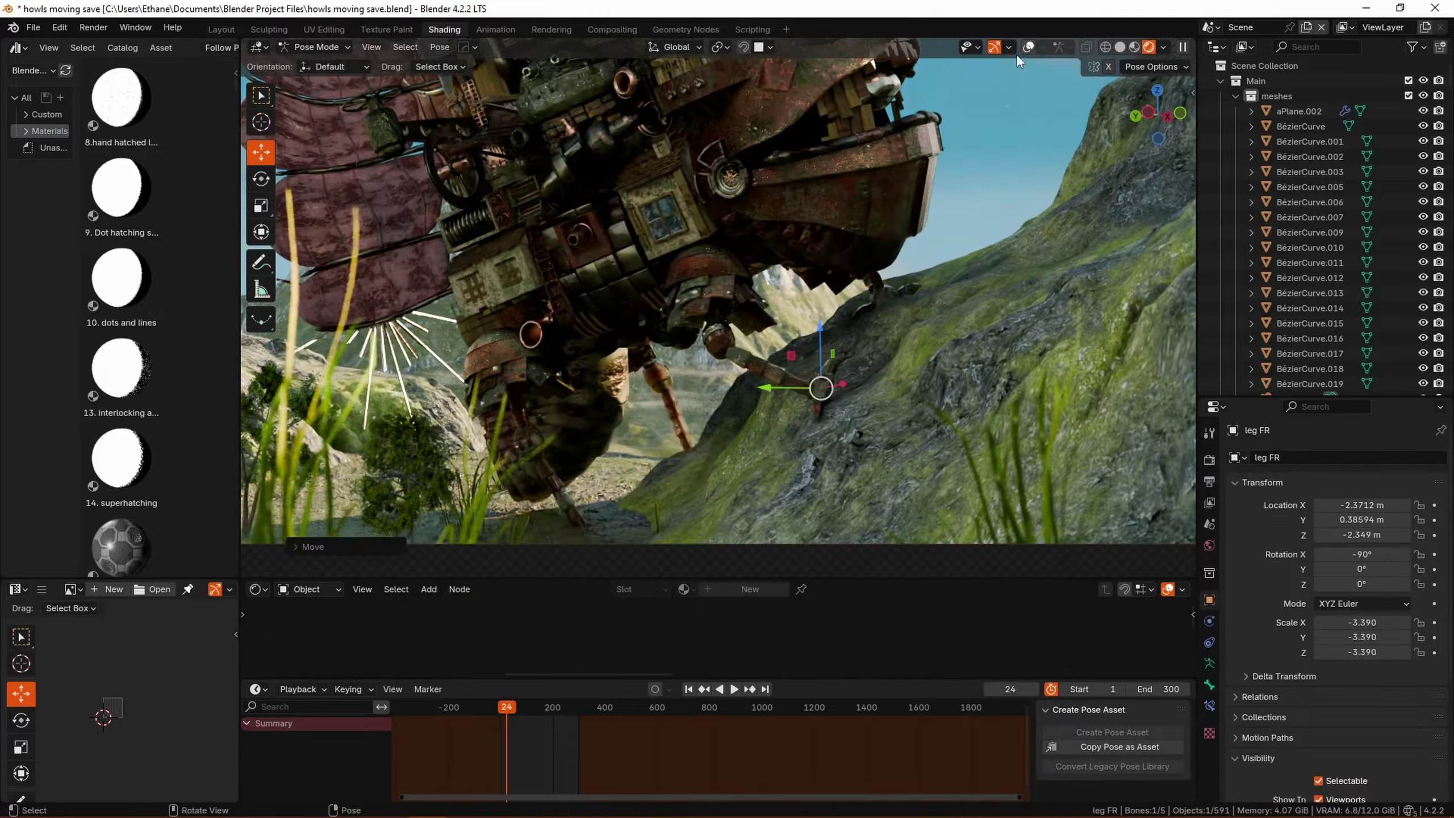
- Reposition the back right leg's foot bone on the ground and select that leg's lower bone
{"action": "key", "text": "g"}
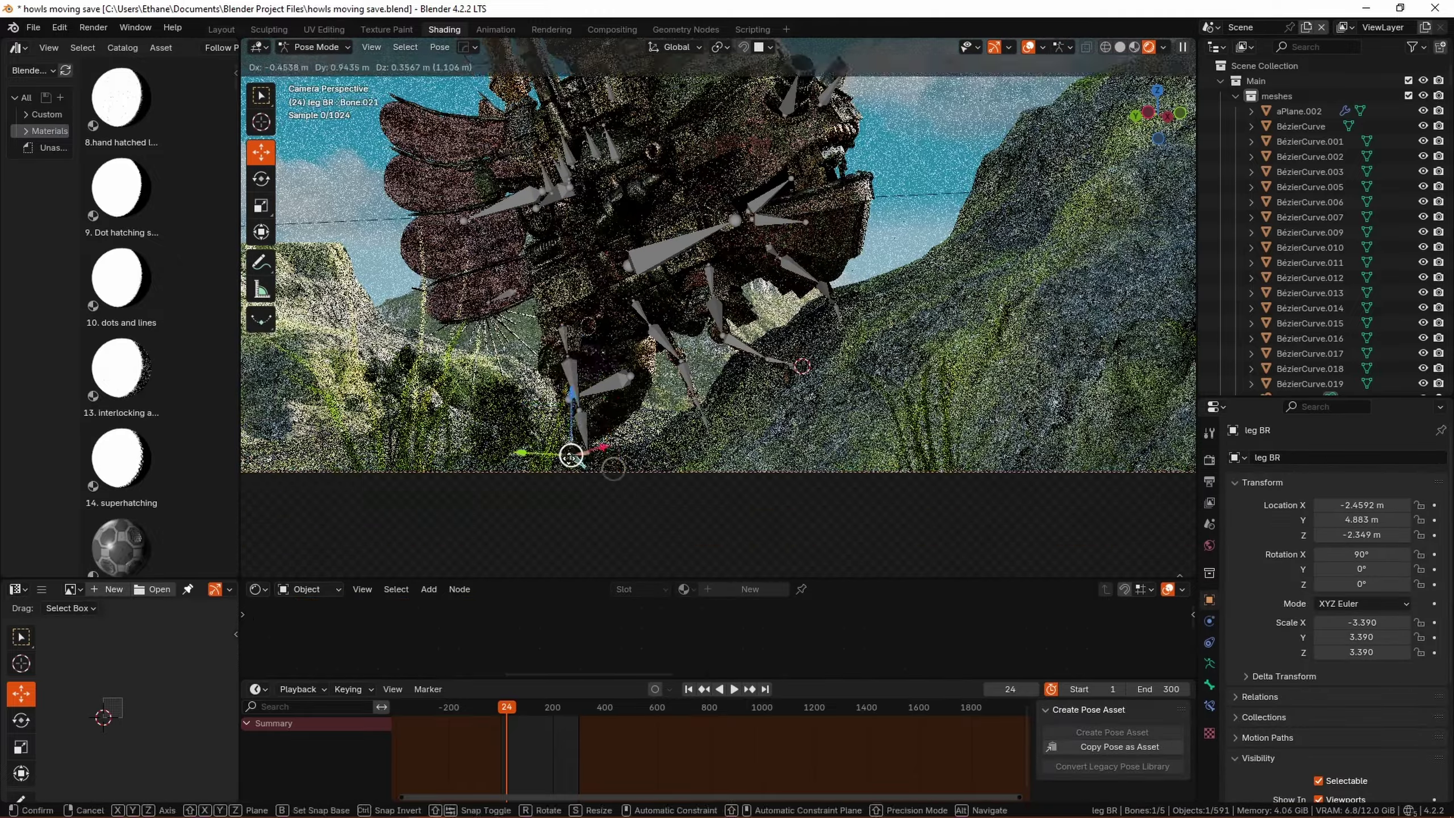
{"action": "scroll", "coordinate": [572, 456], "scroll_direction": "up", "scroll_amount": 6}
{"action": "key", "text": "g"}
{"action": "left_click", "coordinate": [802, 298]}
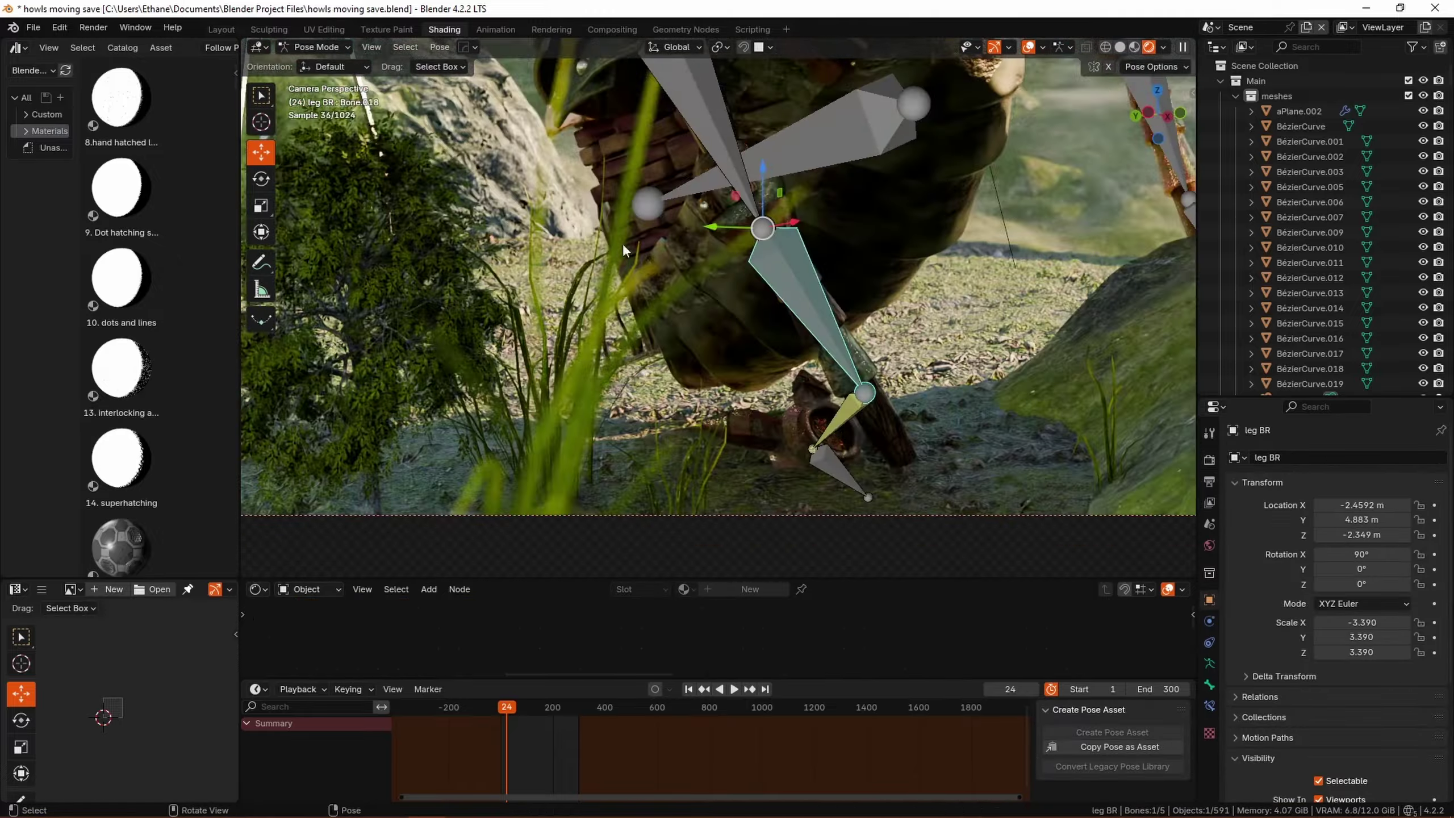
- Rotate the back right leg's lower leg and ankle bones to bend the leg for the climbing pose
{"action": "key", "text": "r"}
{"action": "left_click_drag", "start_coordinate": [893, 347], "coordinate": [871, 338]}
{"action": "left_click", "coordinate": [835, 466]}
{"action": "left_click_drag", "start_coordinate": [834, 417], "coordinate": [840, 423]}
{"action": "left_click", "coordinate": [826, 398]}
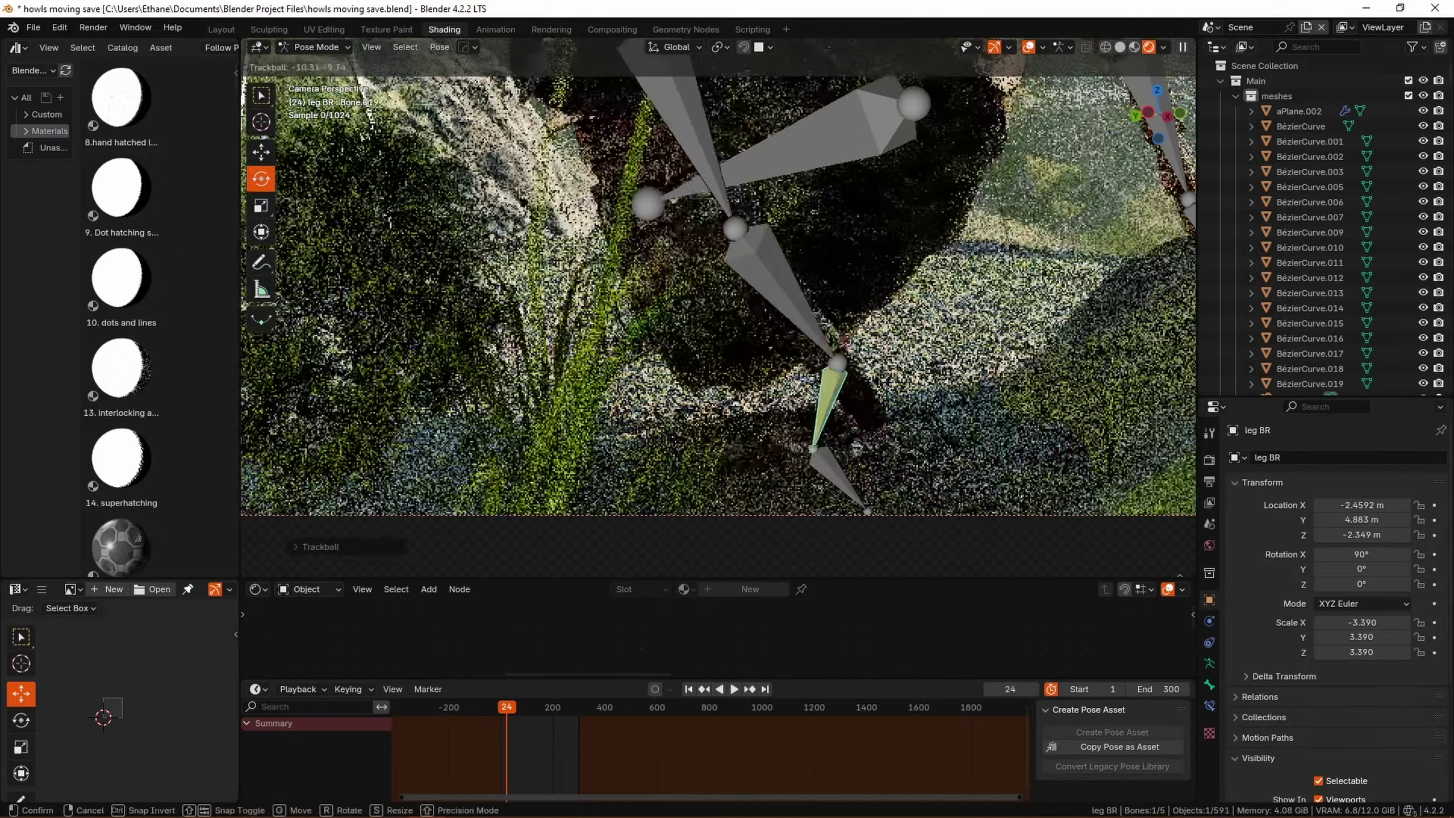
{"action": "left_click_drag", "start_coordinate": [861, 324], "coordinate": [853, 319]}
{"action": "left_click", "coordinate": [857, 325]}
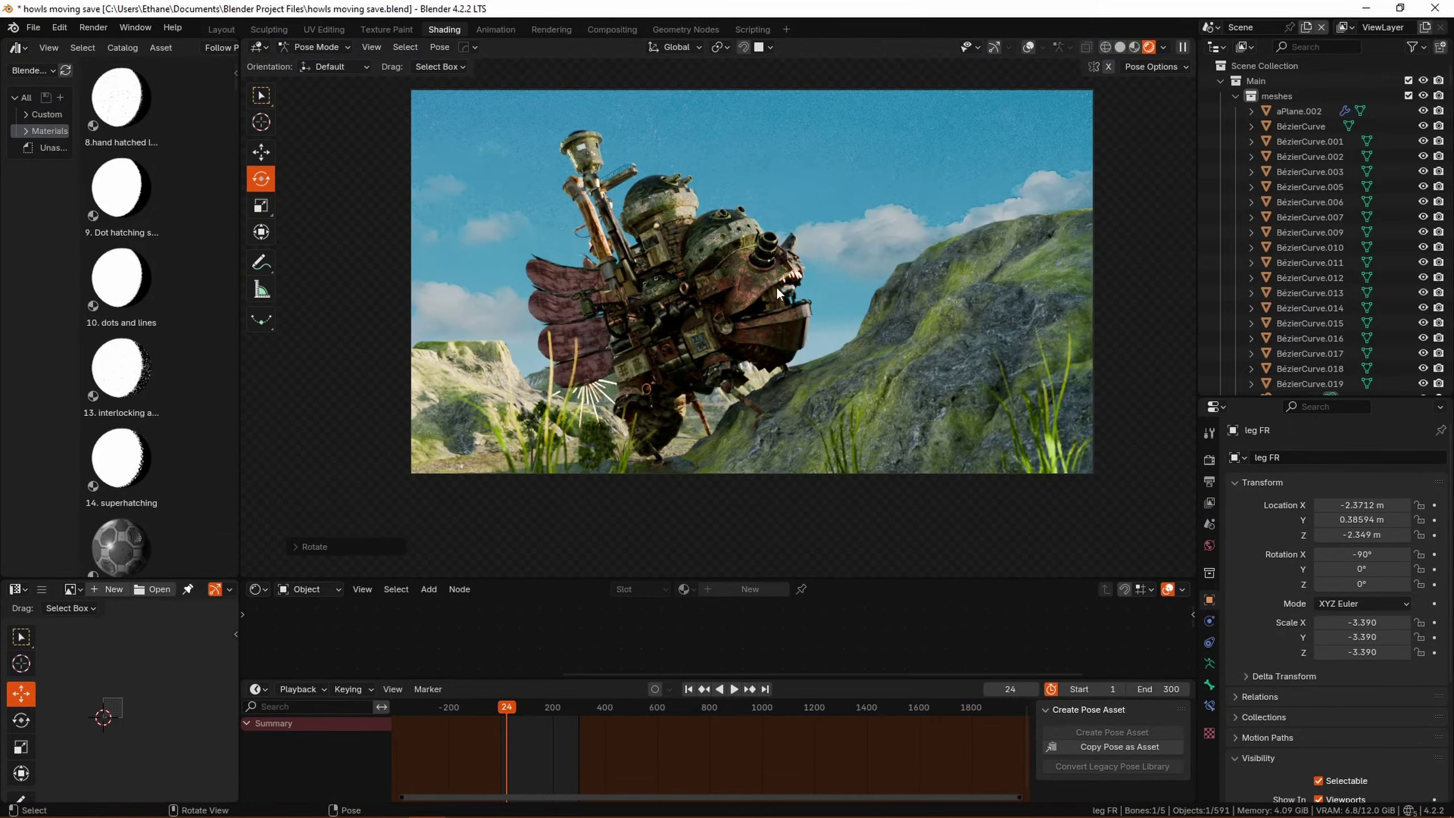
- Inspect the castle's climbing pose against the hillside in the camera view
{"action": "scroll", "coordinate": [808, 319], "scroll_direction": "up", "scroll_amount": 3}
{"action": "scroll", "coordinate": [787, 379], "scroll_direction": "up", "scroll_amount": 2}
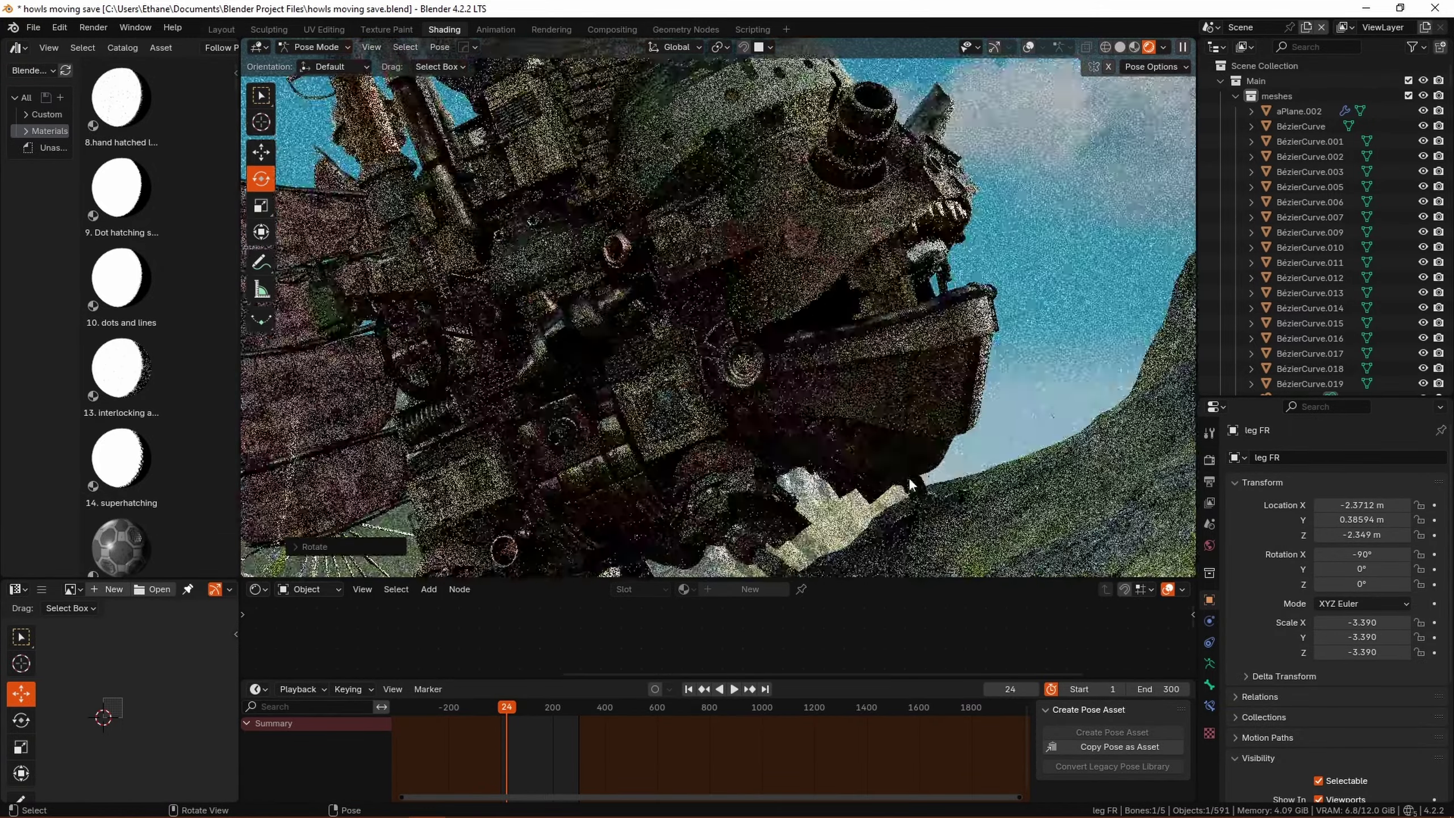
{"action": "scroll", "coordinate": [887, 363], "scroll_direction": "down", "scroll_amount": 5}
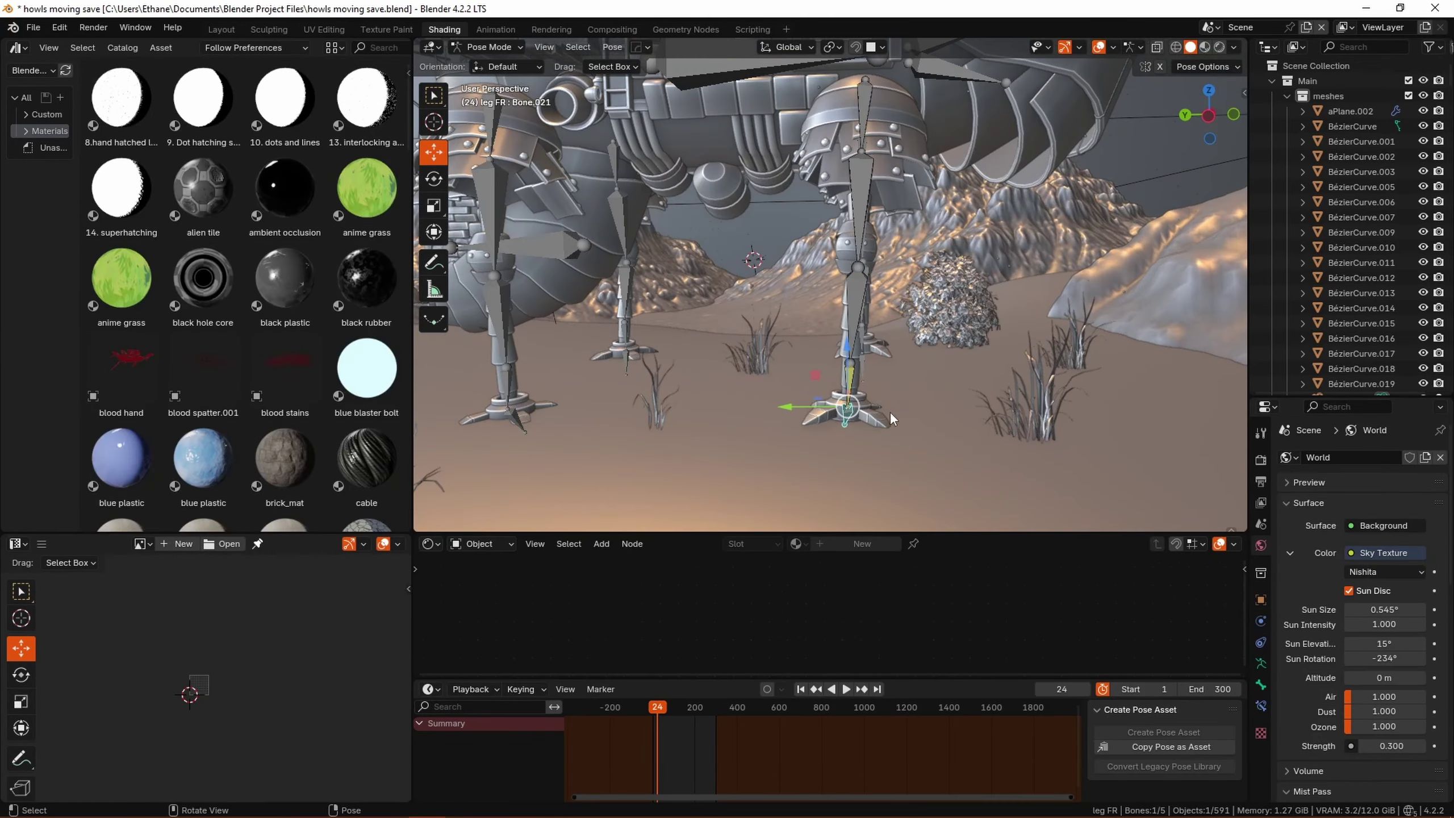
- Move the front right leg's foot bone about -1.63 m in Y and 0.61 m in Z, and about -0.80 m in X
{"action": "left_click_drag", "start_coordinate": [849, 408], "coordinate": [966, 372]}
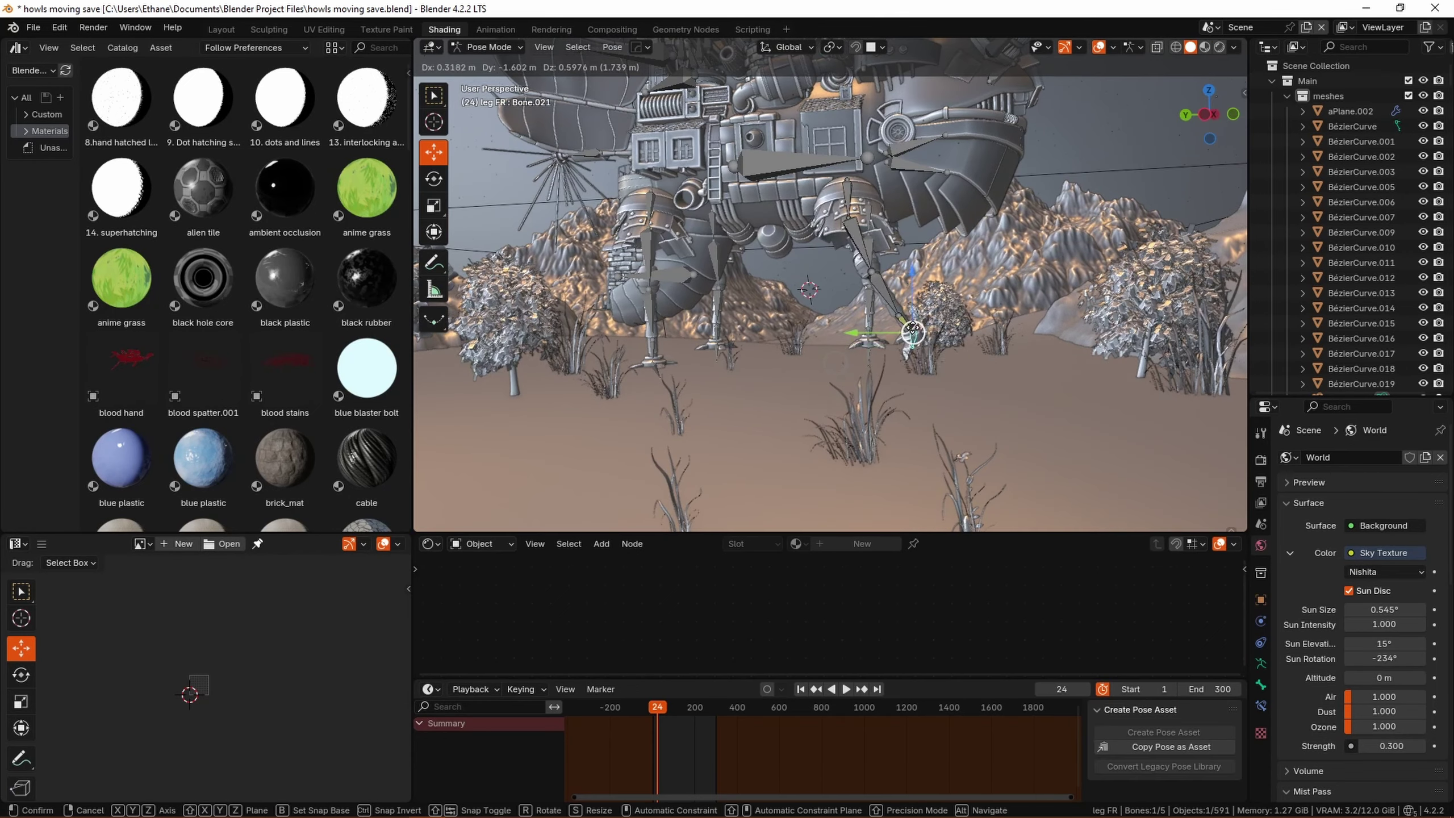
{"action": "left_click", "coordinate": [913, 332]}
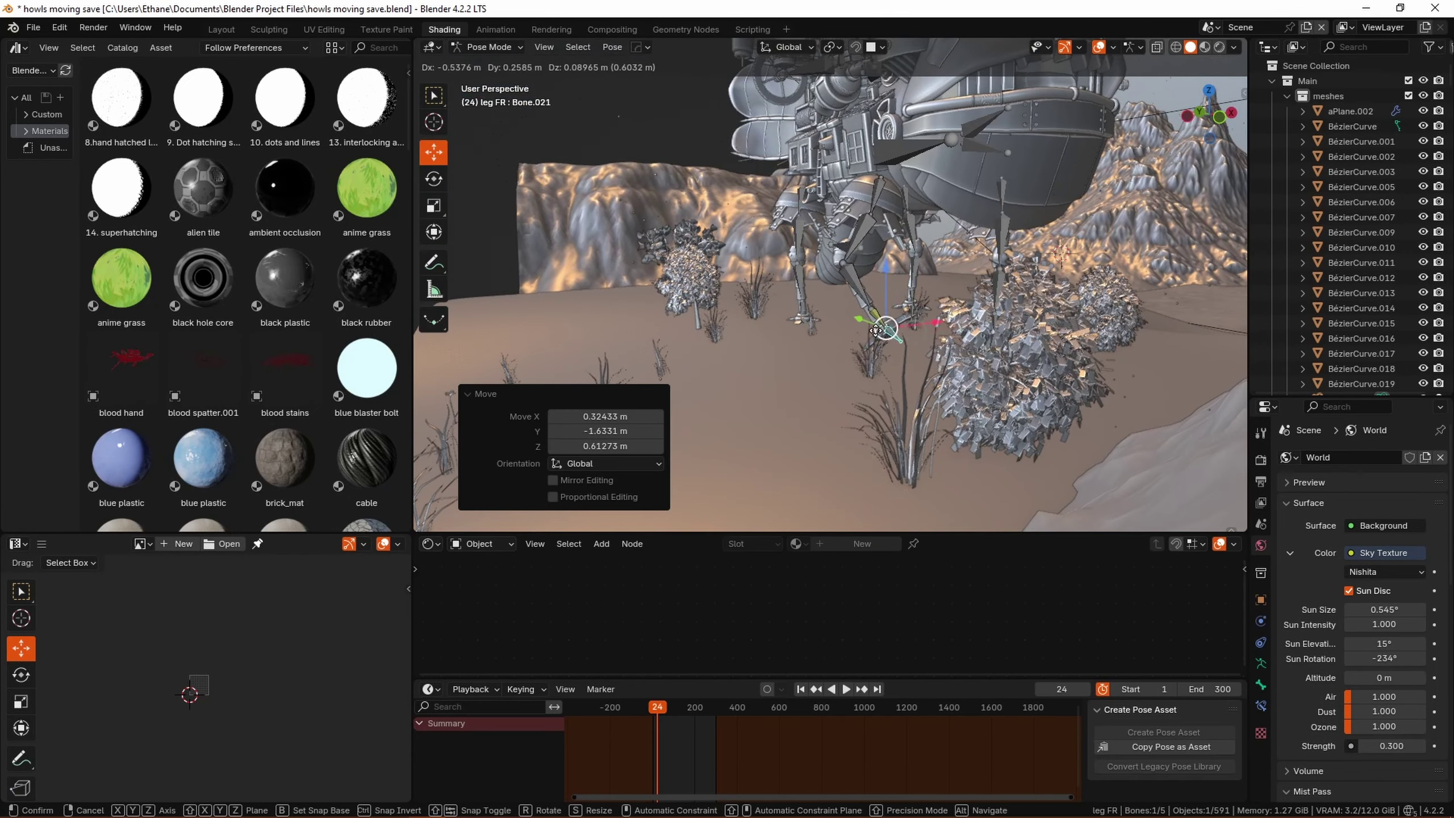
{"action": "left_click", "coordinate": [912, 324]}
{"action": "middle_click_drag", "start_coordinate": [912, 326], "coordinate": [996, 355]}
{"action": "scroll", "coordinate": [939, 378], "scroll_direction": "up", "scroll_amount": 3}
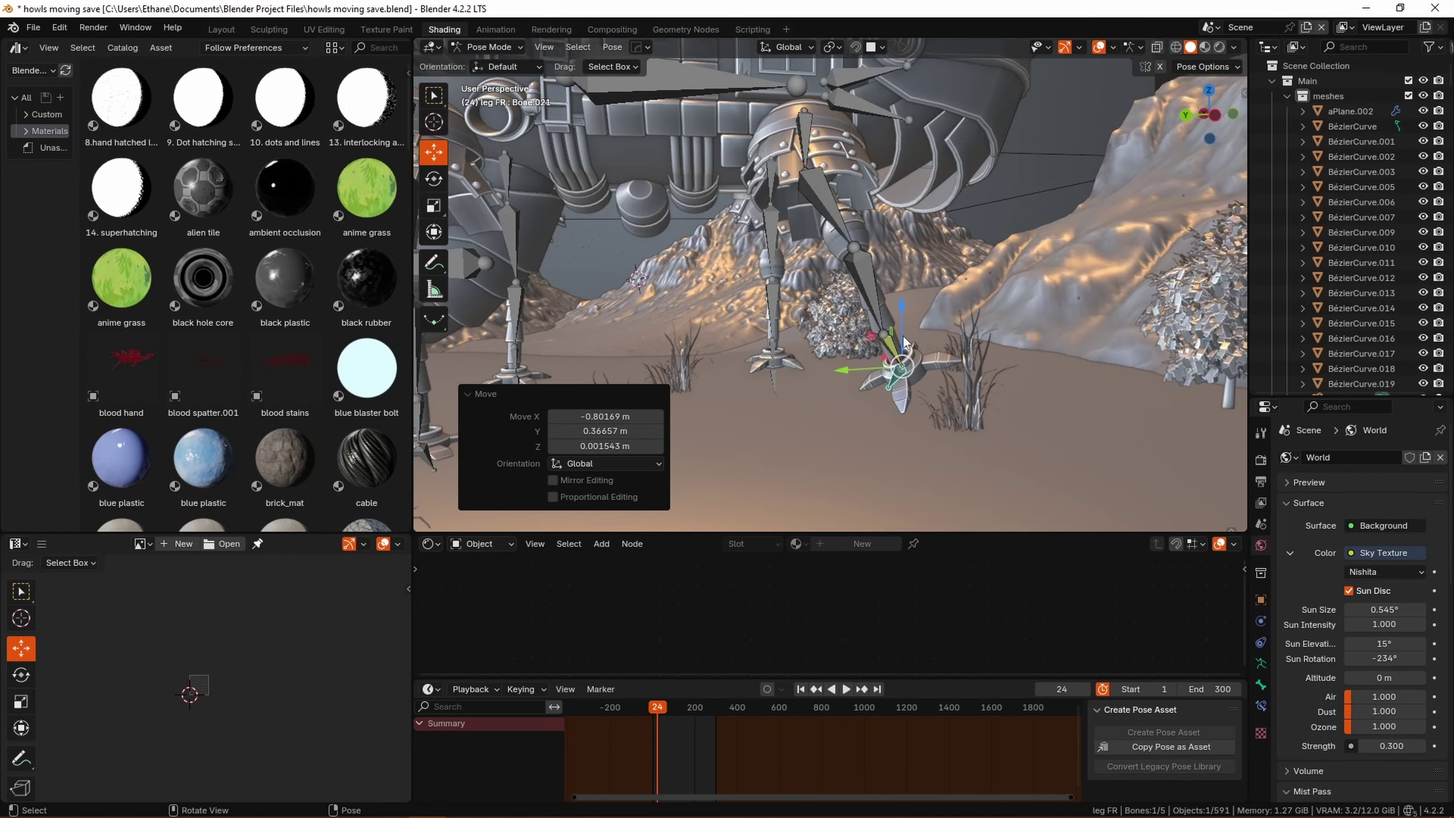
{"action": "middle_click_drag", "start_coordinate": [933, 390], "coordinate": [945, 385]}
{"action": "scroll", "coordinate": [919, 373], "scroll_direction": "down", "scroll_amount": 4}
- Select the back left leg's foot bone and move it about -0.56 m in Y and 0.14 m in Z
{"action": "key", "text": "ctrl+Tab"}
{"action": "middle_click_drag", "start_coordinate": [919, 373], "coordinate": [808, 318]}
{"action": "left_click", "coordinate": [821, 315]}
{"action": "key", "text": "ctrl+Tab"}
{"action": "key", "text": "g"}
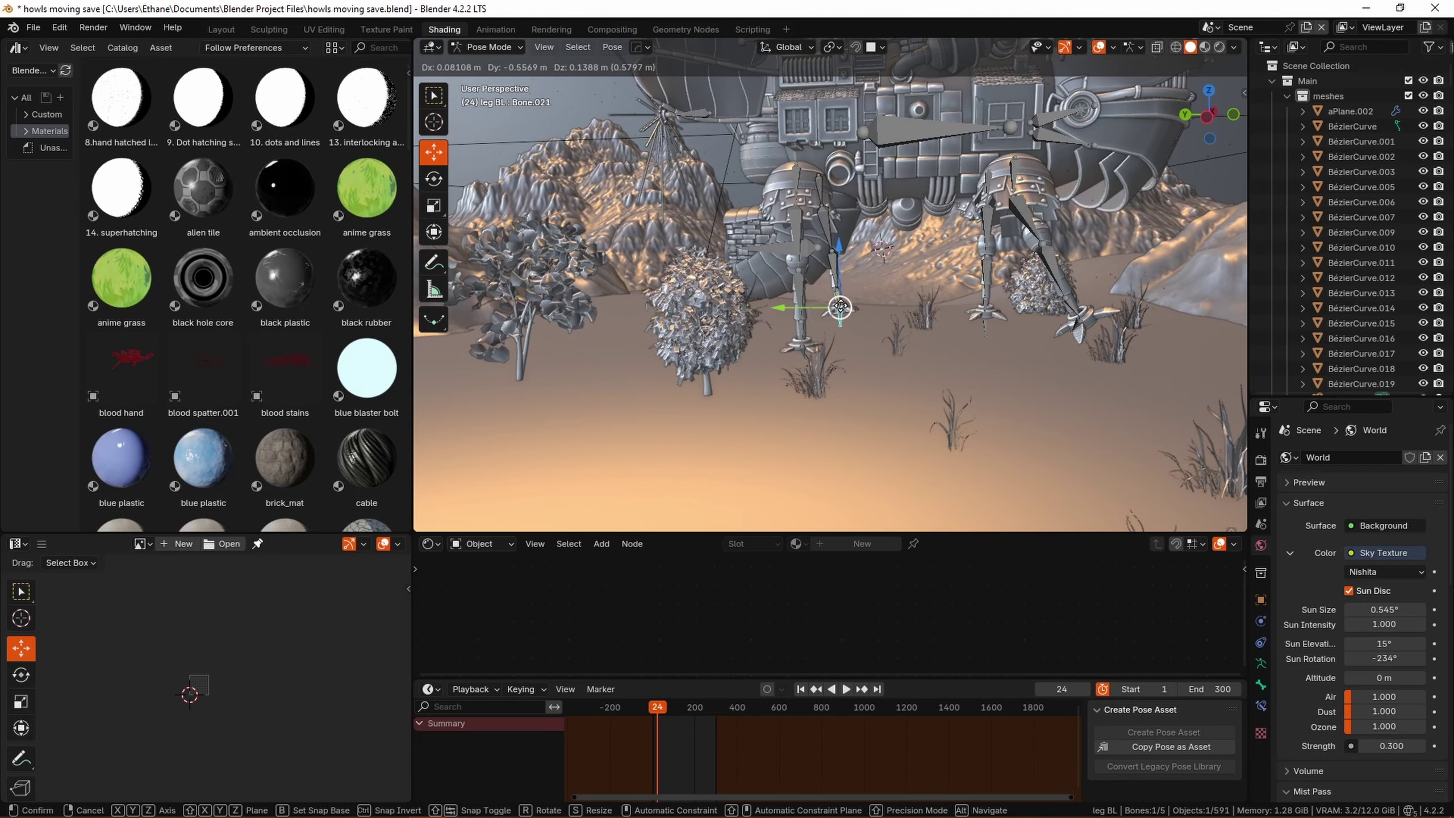
{"action": "left_click", "coordinate": [842, 308]}
- Rotate the back right leg's lowest bones, starting with about 55°, and move the foot bone slightly into place
{"action": "key", "text": "ctrl+Tab"}
{"action": "left_click", "coordinate": [797, 331]}
{"action": "key", "text": "ctrl+Tab"}
{"action": "key", "text": "r"}
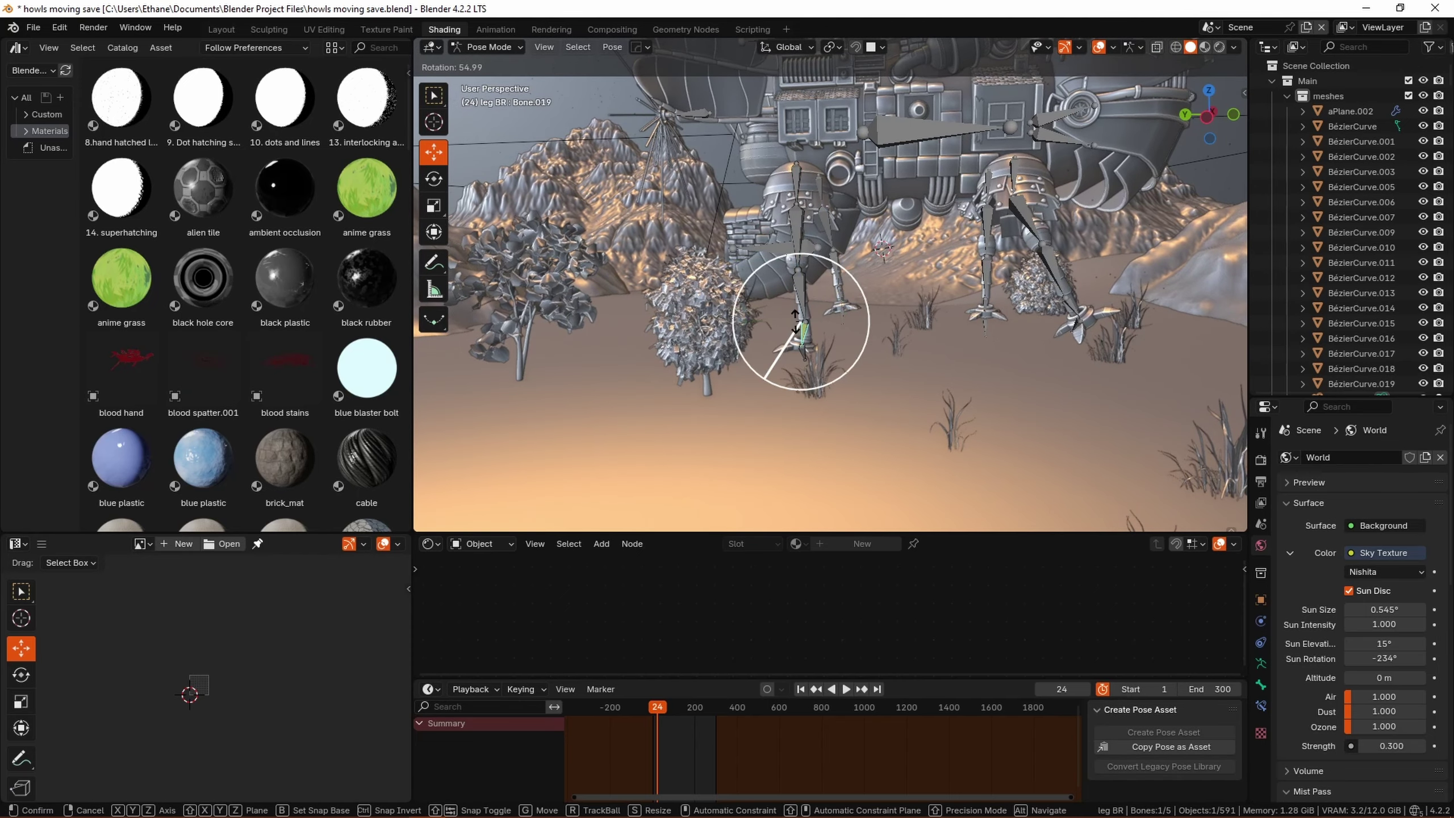
{"action": "left_click", "coordinate": [796, 323]}
{"action": "key", "text": "r"}
{"action": "left_click", "coordinate": [802, 329]}
{"action": "left_click", "coordinate": [804, 352]}
{"action": "key", "text": "g"}
{"action": "left_click", "coordinate": [808, 347]}
- Select the bone at the castle's front in Pose Mode and adjust its angle with the Rotate tool
{"action": "scroll", "coordinate": [917, 286], "scroll_direction": "down", "scroll_amount": 1}
{"action": "middle_click_drag", "start_coordinate": [1040, 181], "coordinate": [967, 253], "text": "shift"}
{"action": "key", "text": "ctrl+Tab"}
{"action": "left_click", "coordinate": [990, 247]}
{"action": "key", "text": "ctrl+Tab"}
{"action": "left_click", "coordinate": [433, 179]}
{"action": "left_click_drag", "start_coordinate": [1019, 201], "coordinate": [1021, 204]}
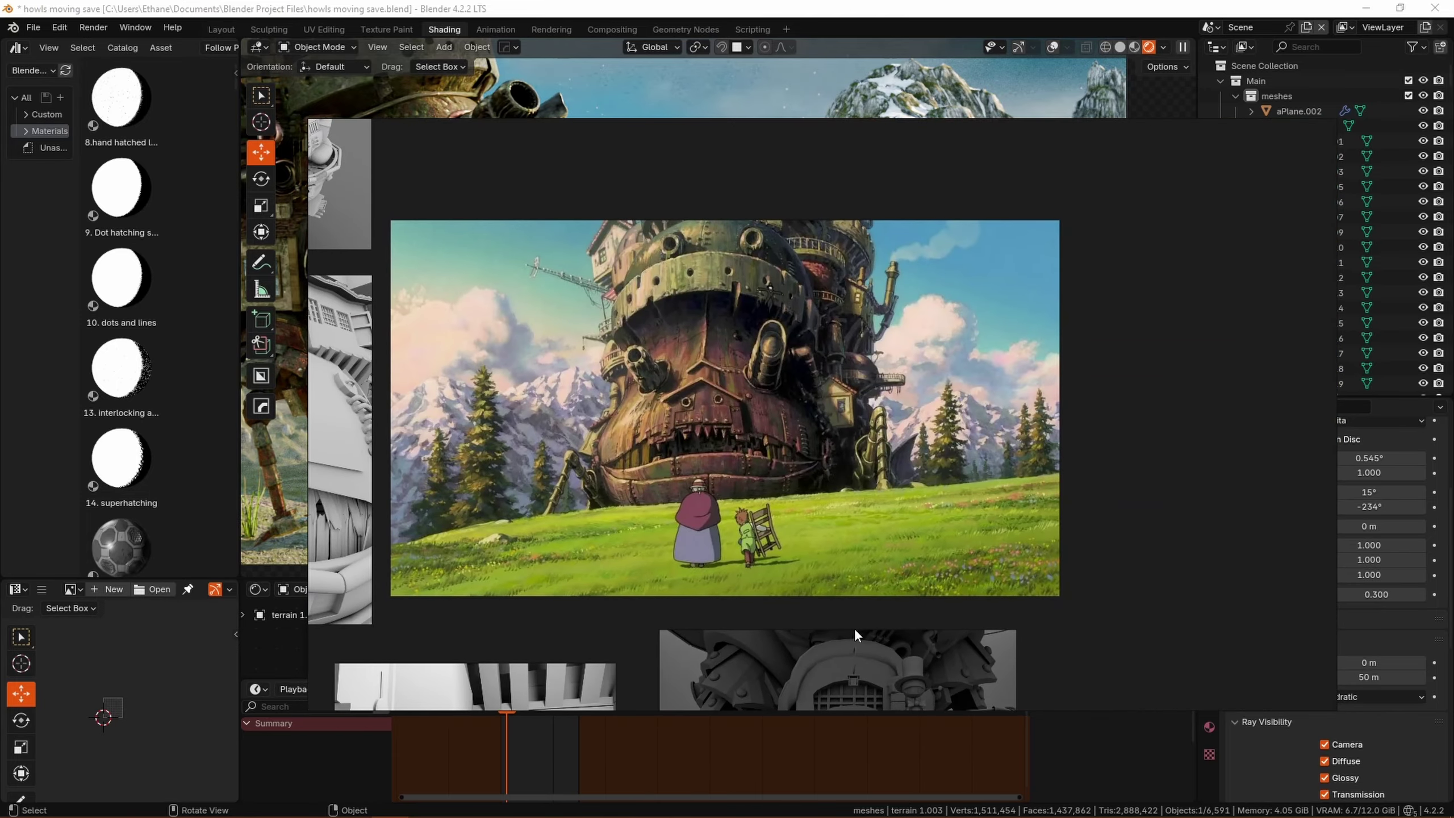
- Switch back to Blender, select the tree outside the terrain and move it in the camera view
{"action": "key", "text": "alt+Tab"}
{"action": "middle_click_drag", "start_coordinate": [813, 438], "coordinate": [519, 381]}
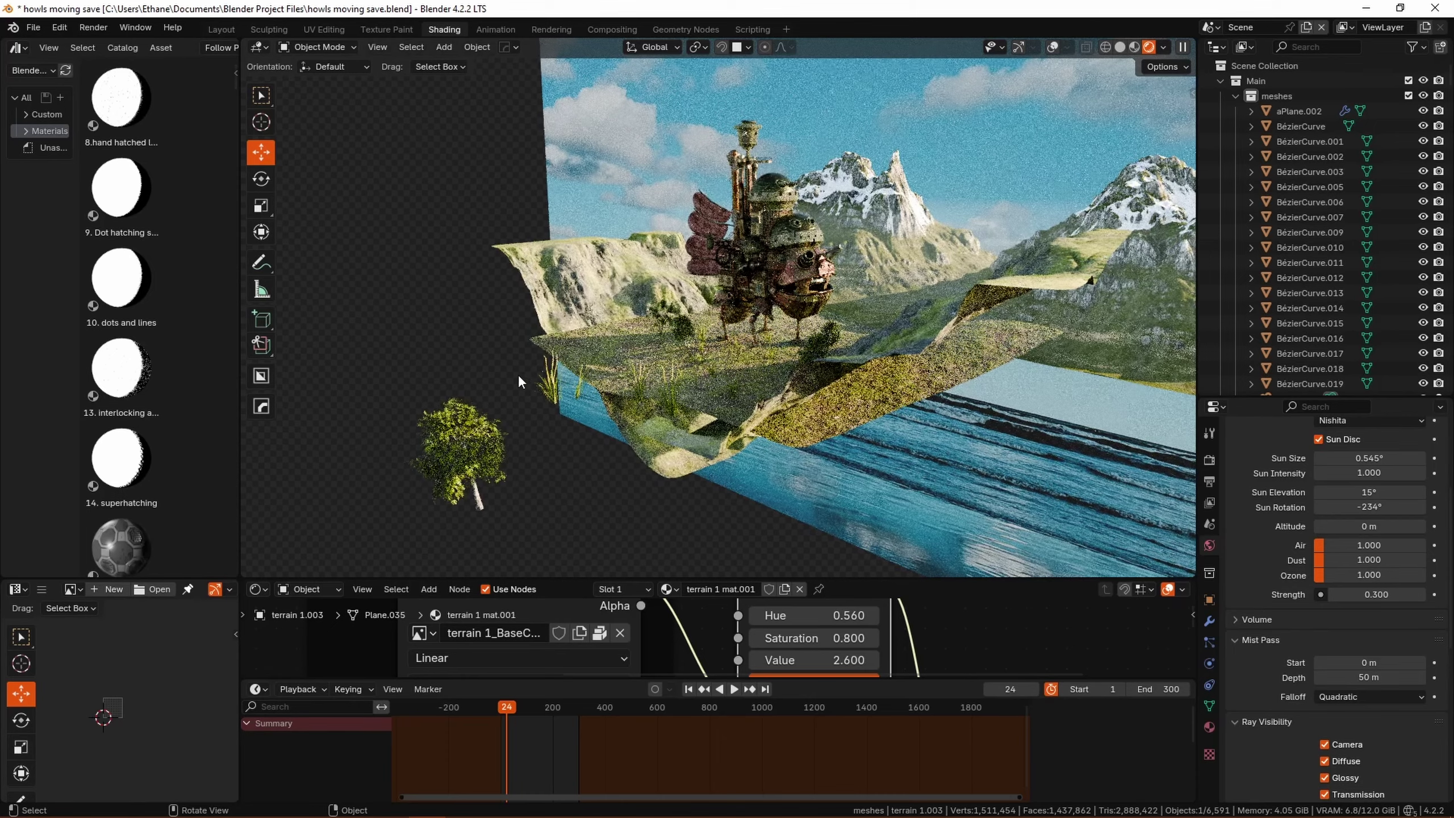
{"action": "left_click", "coordinate": [461, 450]}
{"action": "key", "text": "KP_0"}
{"action": "key", "text": "g"}
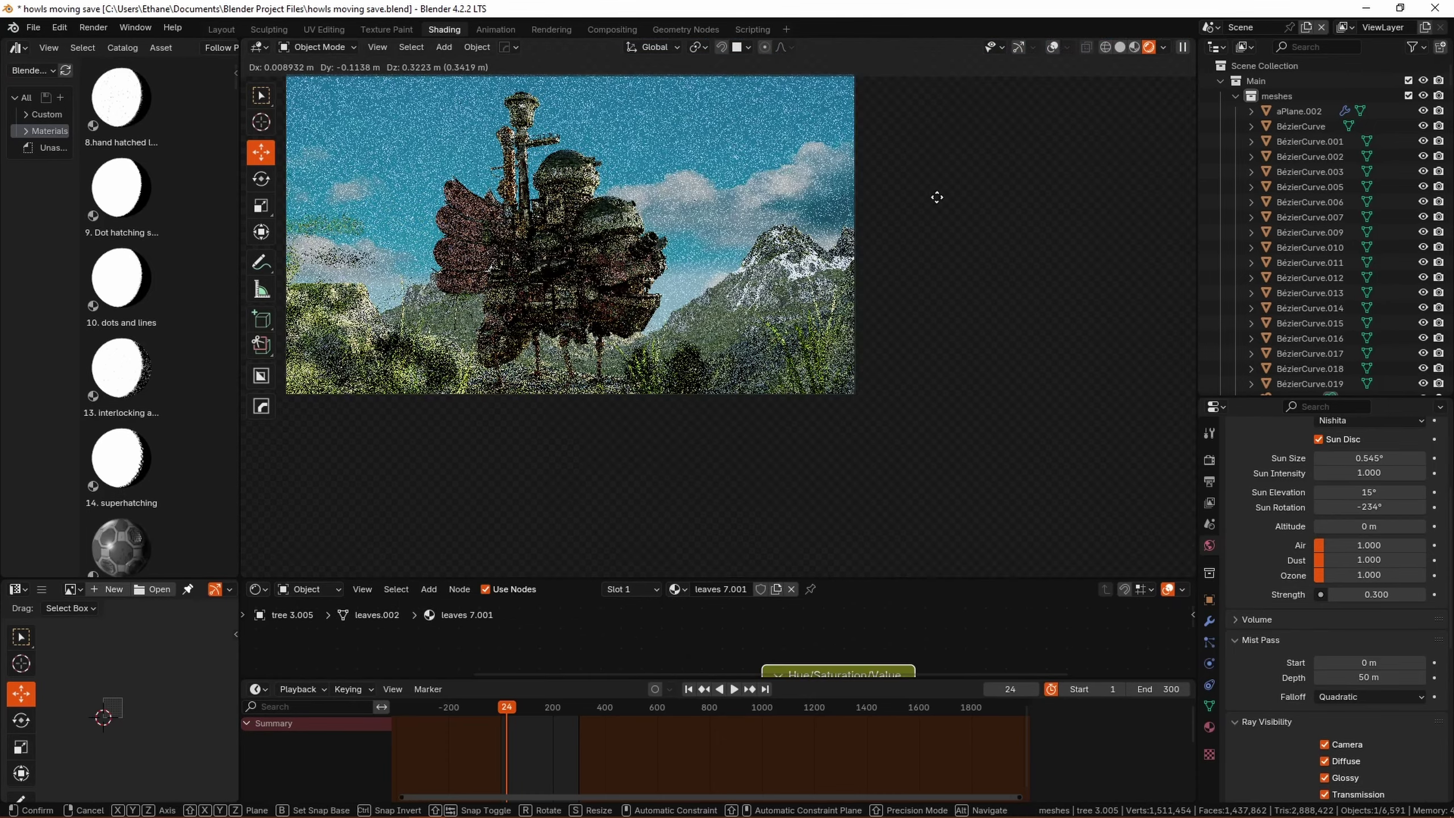
{"action": "left_click", "coordinate": [937, 197]}
- Reposition the foreground tree so its out-of-focus leaves frame the left side of the camera shot
{"action": "middle_click_drag", "start_coordinate": [372, 363], "coordinate": [713, 366], "text": "shift"}
{"action": "scroll", "coordinate": [713, 366], "scroll_direction": "up", "scroll_amount": 3}
{"action": "key", "text": "g"}
{"action": "left_click", "coordinate": [815, 276]}
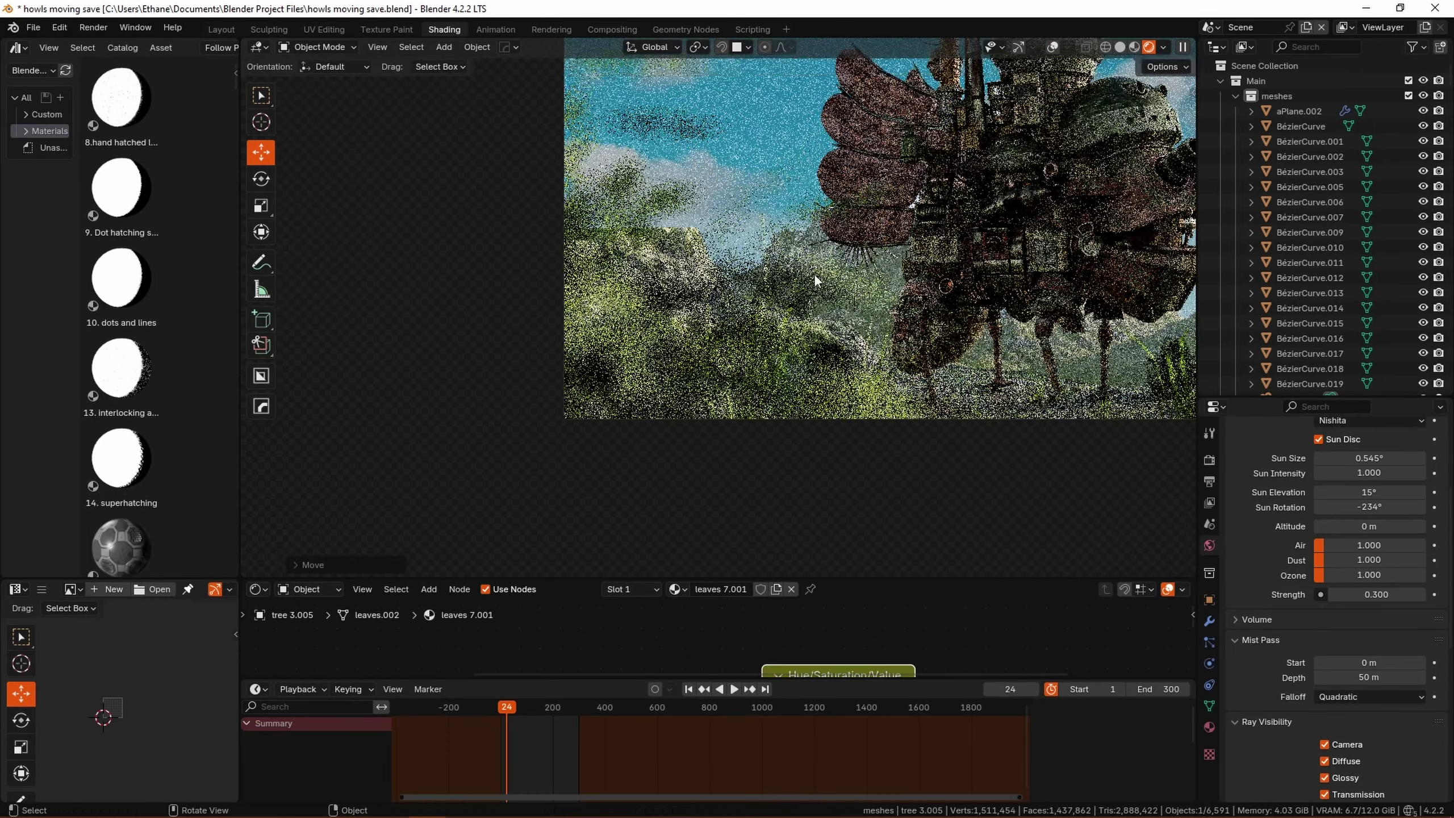
{"action": "scroll", "coordinate": [767, 319], "scroll_direction": "up", "scroll_amount": 3}
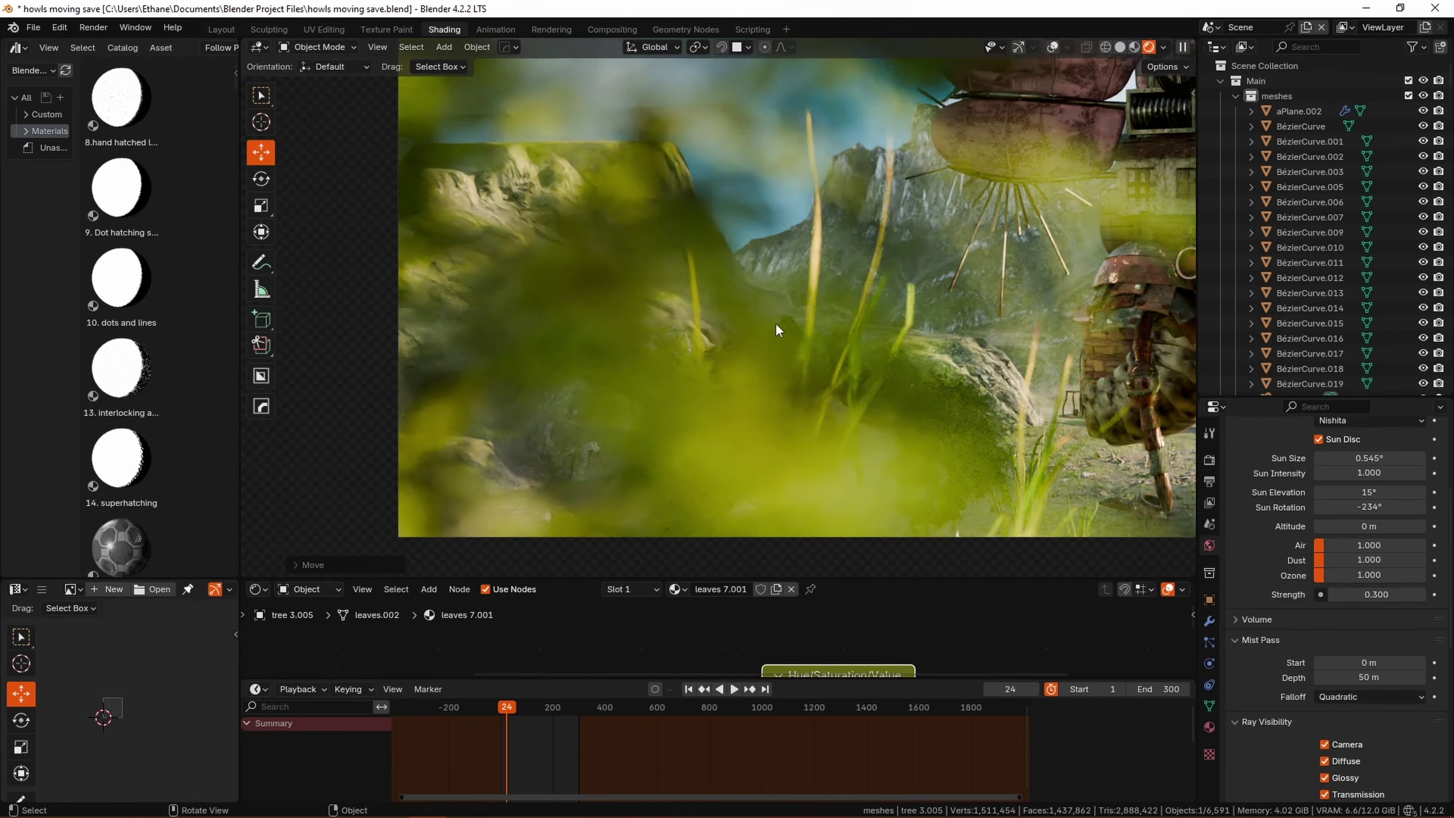
{"action": "scroll", "coordinate": [777, 331], "scroll_direction": "down", "scroll_amount": 4}
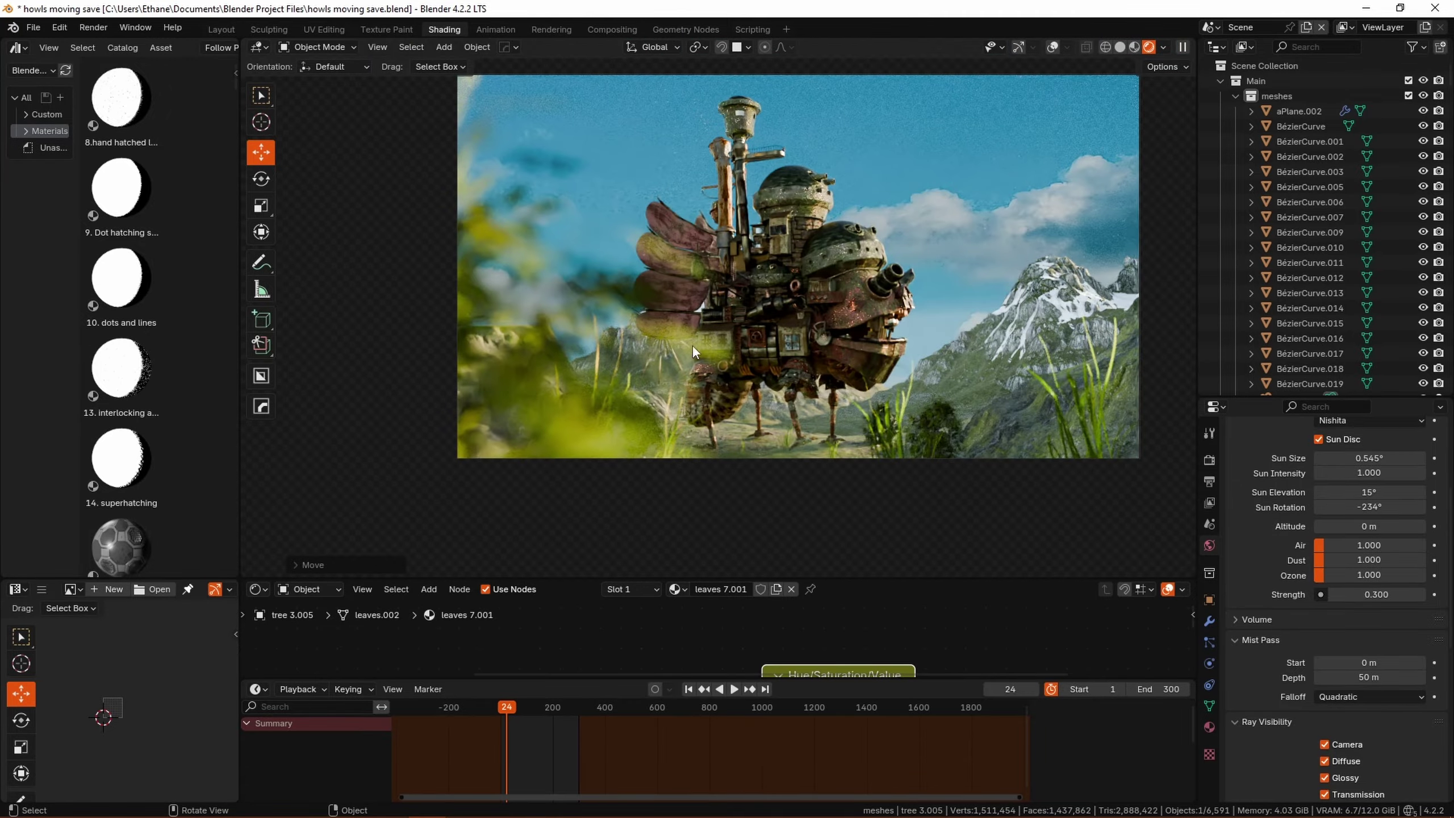
{"action": "key", "text": "g"}
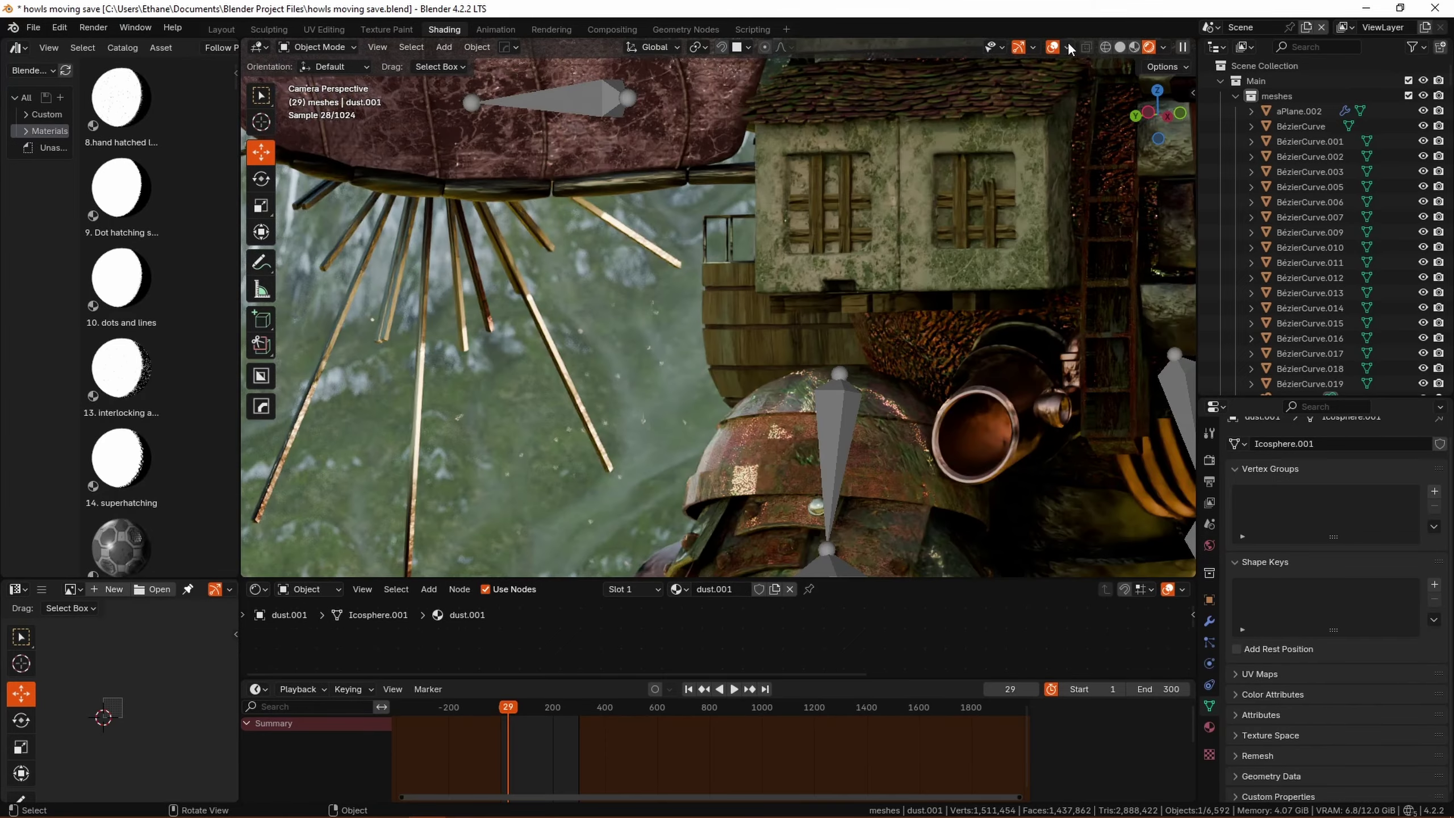
- Hide the viewport overlays and examine the floating dust particles beside the castle in the rendered camera view
{"action": "left_click", "coordinate": [1052, 47]}
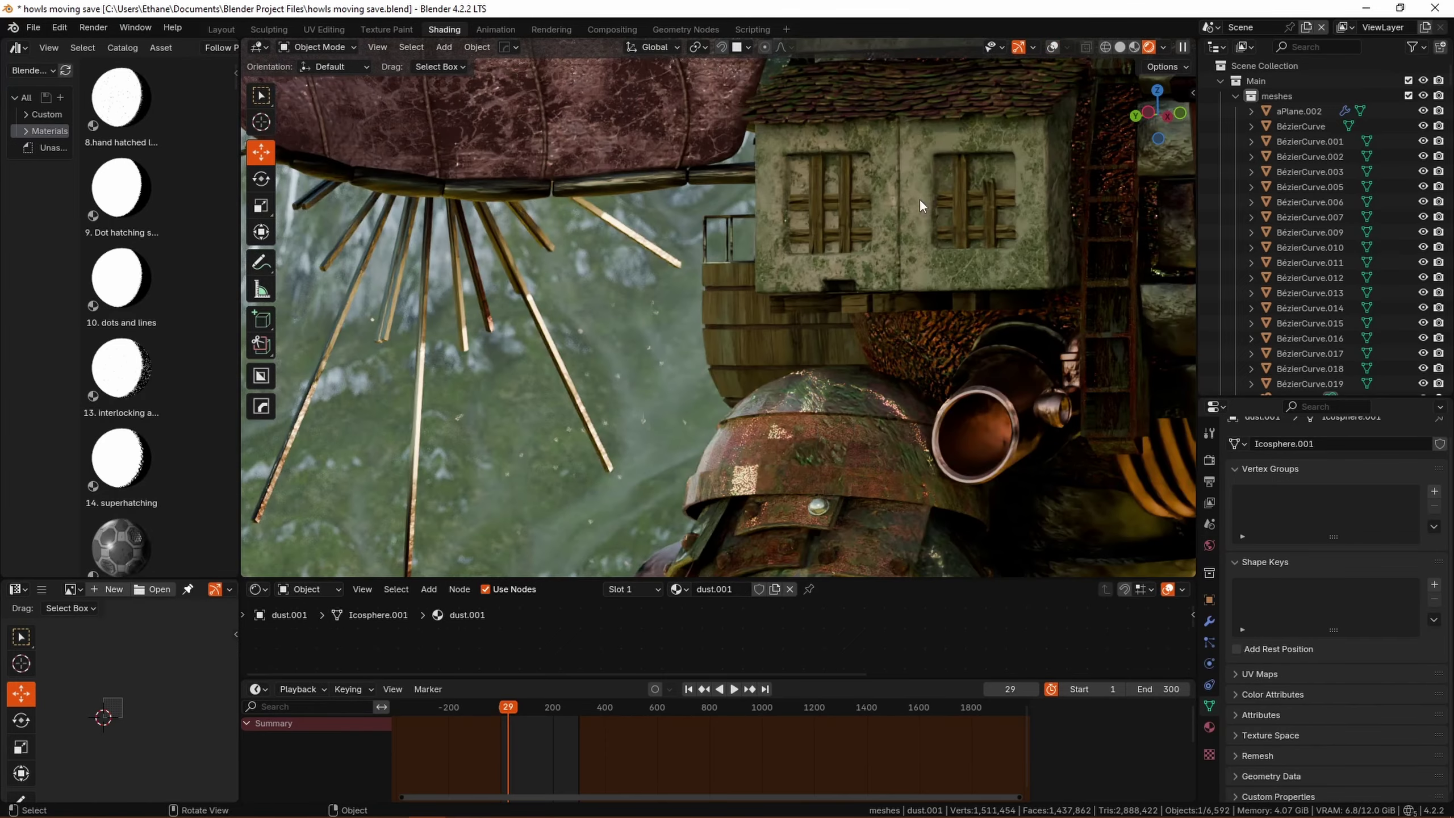
{"action": "scroll", "coordinate": [731, 397], "scroll_direction": "up", "scroll_amount": 5}
{"action": "middle_click_drag", "start_coordinate": [730, 396], "coordinate": [865, 294], "text": "shift"}
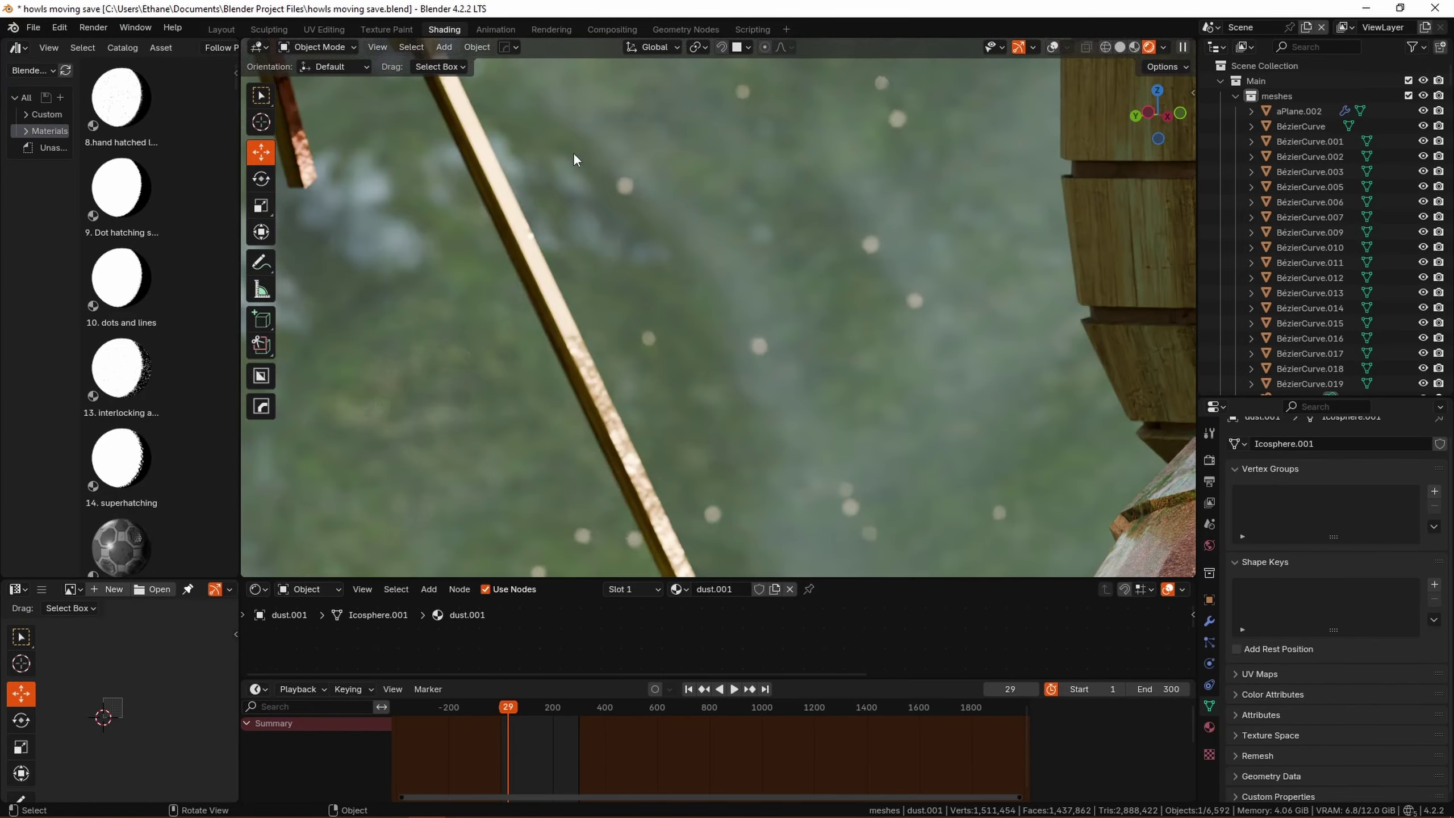
{"action": "scroll", "coordinate": [877, 378], "scroll_direction": "down", "scroll_amount": 10}
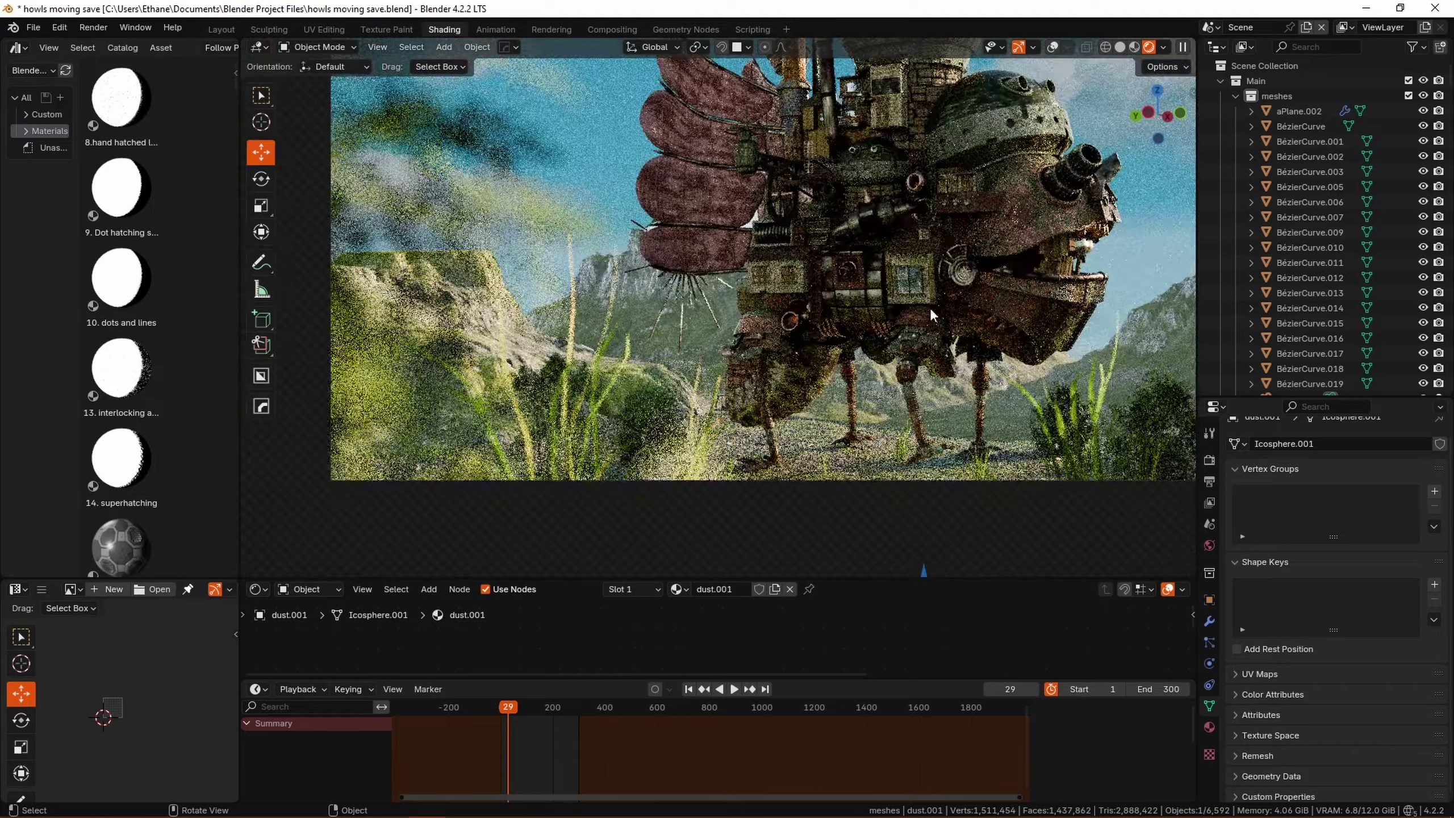
{"action": "middle_click_drag", "start_coordinate": [935, 316], "coordinate": [1077, 716], "text": "shift"}
- Save the Blender file and switch to the edit timeline in DaVinci Resolve
{"action": "left_click", "coordinate": [168, 806]}
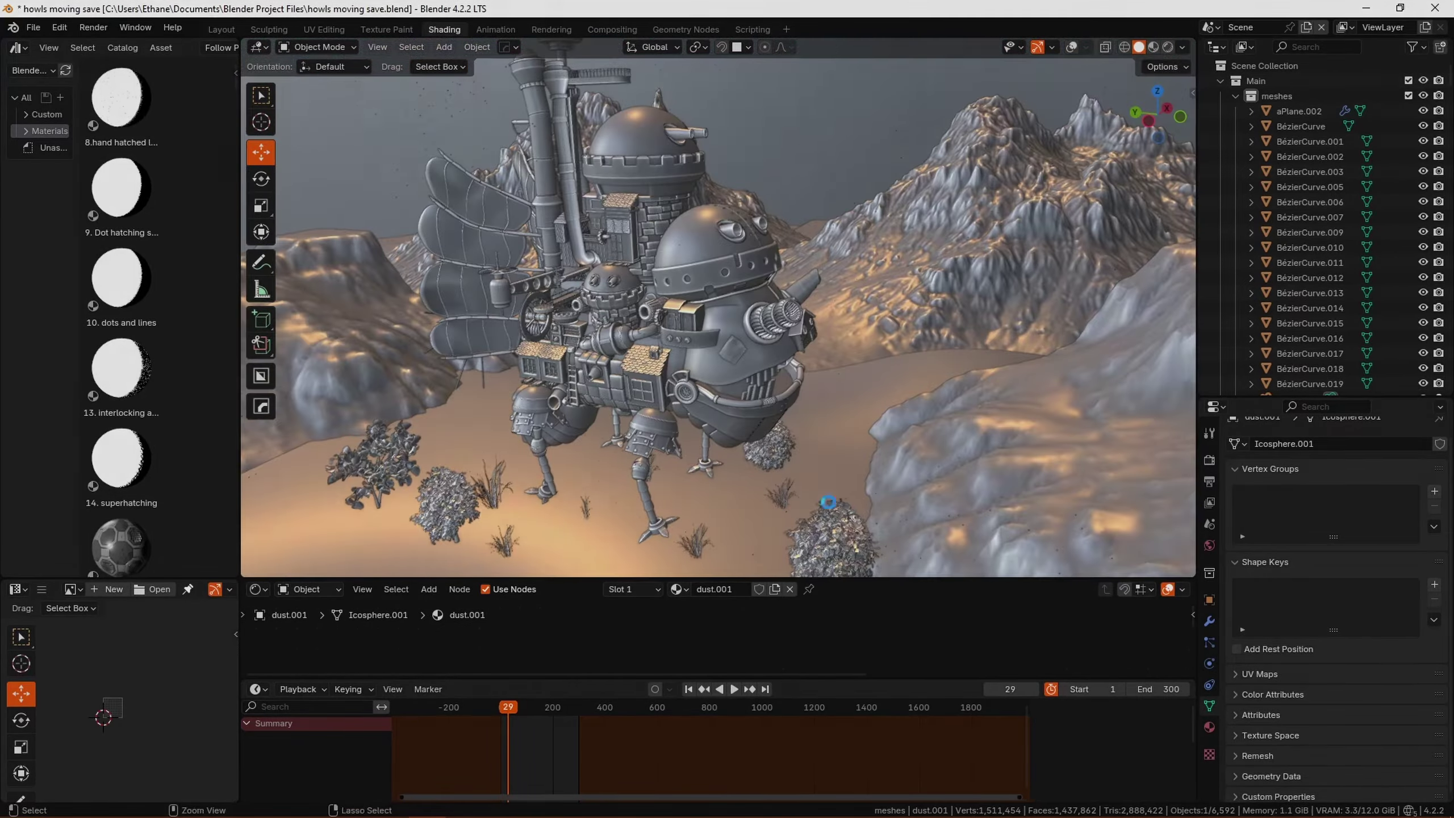
{"action": "key", "text": "alt+Tab"}
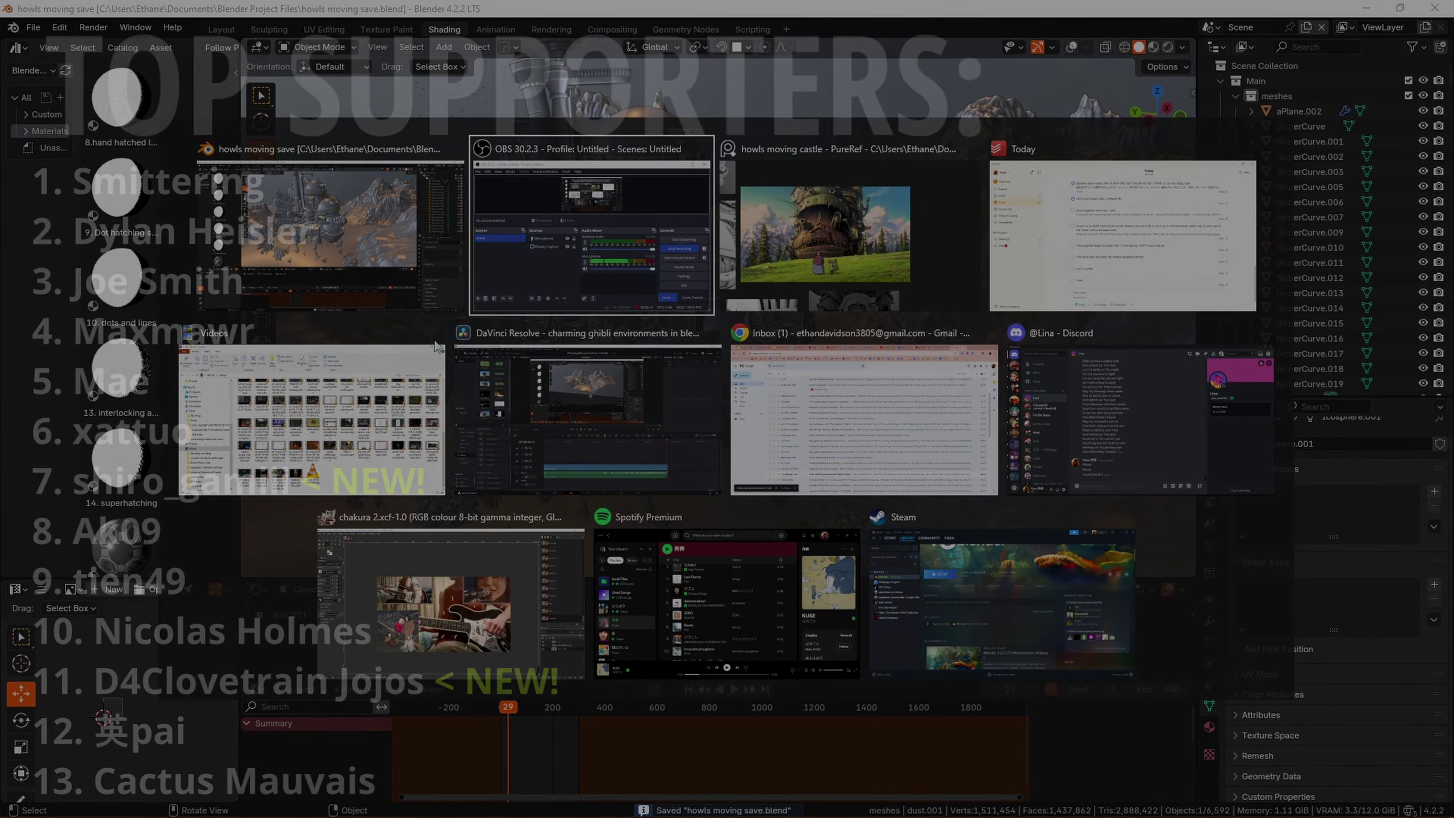
{"action": "scroll", "coordinate": [1010, 584], "scroll_direction": "down", "scroll_amount": 10, "text": "alt"}
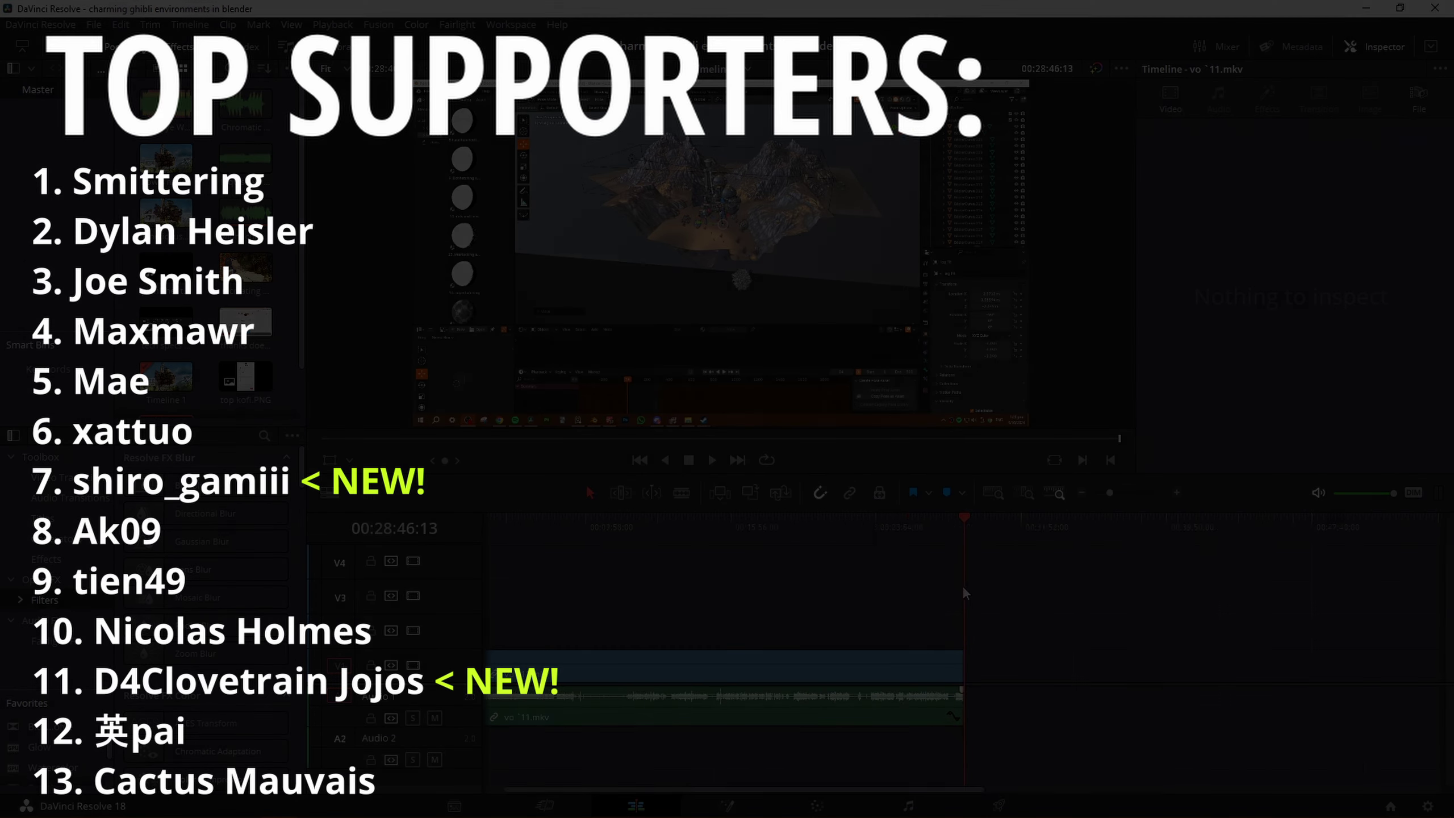